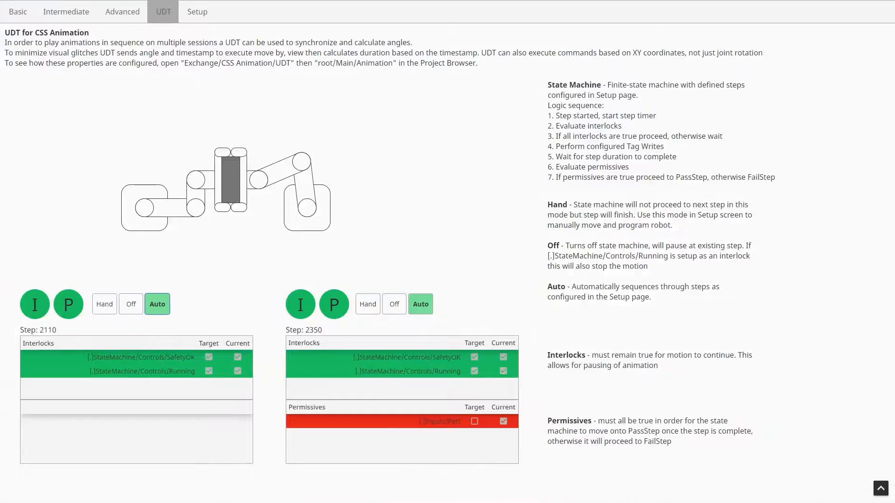
In Ignition Designer, open the Arm 1 view from the Robot Params folder and select its embedded Arm 2 view
left_click(66, 8)
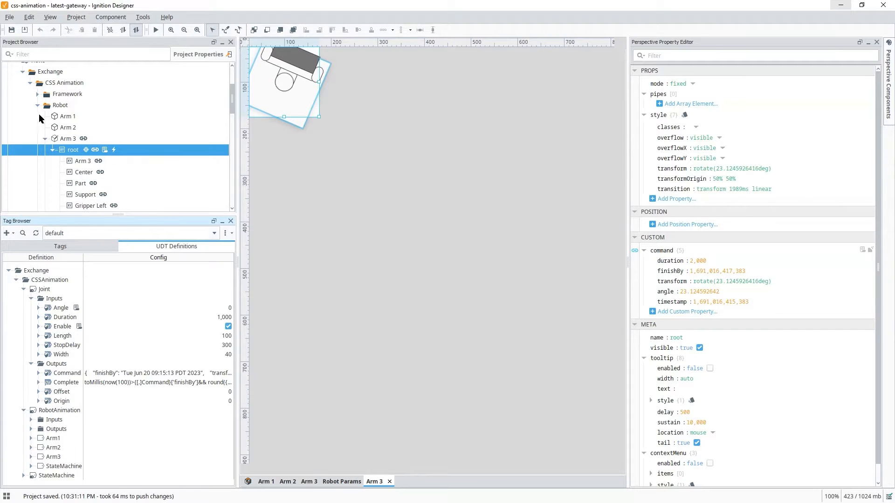
left_click(37, 107)
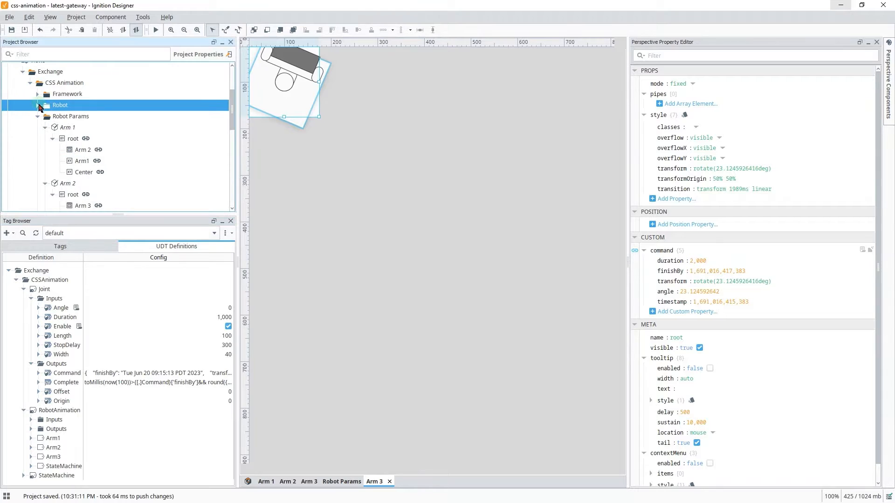
double_click(67, 128)
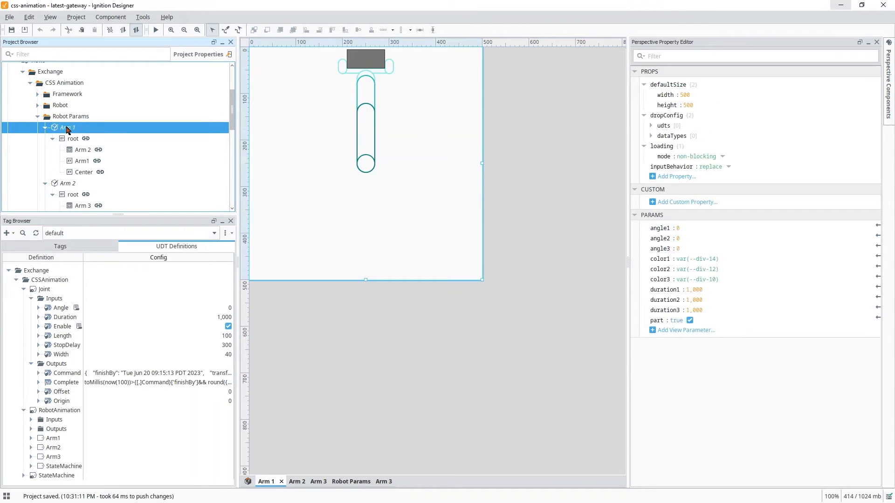
scroll(139, 130, "down", 5)
scroll(138, 131, "up", 5)
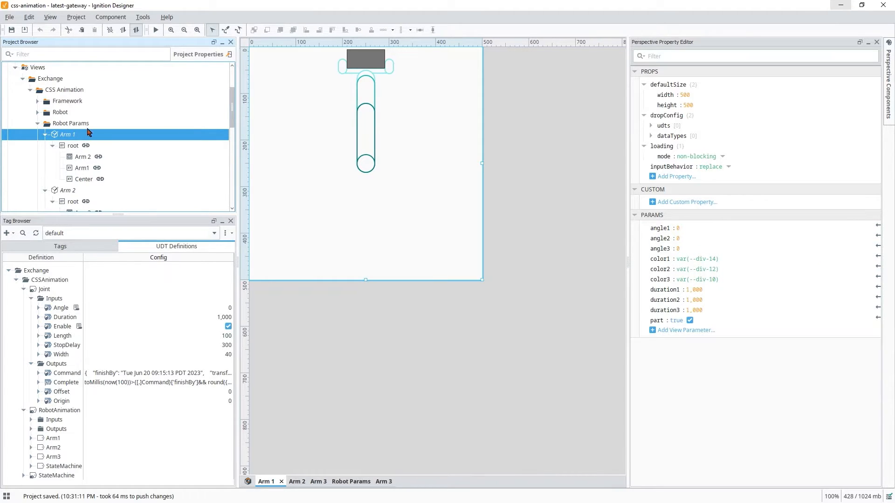
scroll(87, 133, "down", 3)
scroll(82, 125, "up", 1)
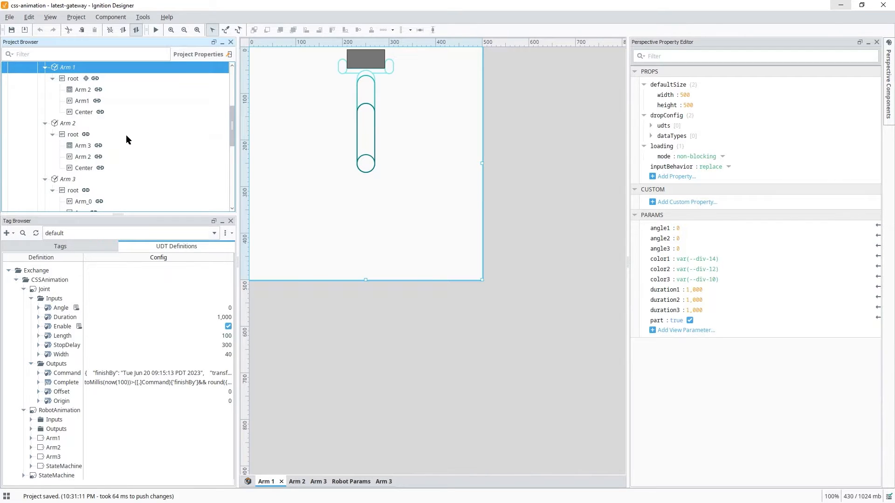
left_click(80, 91)
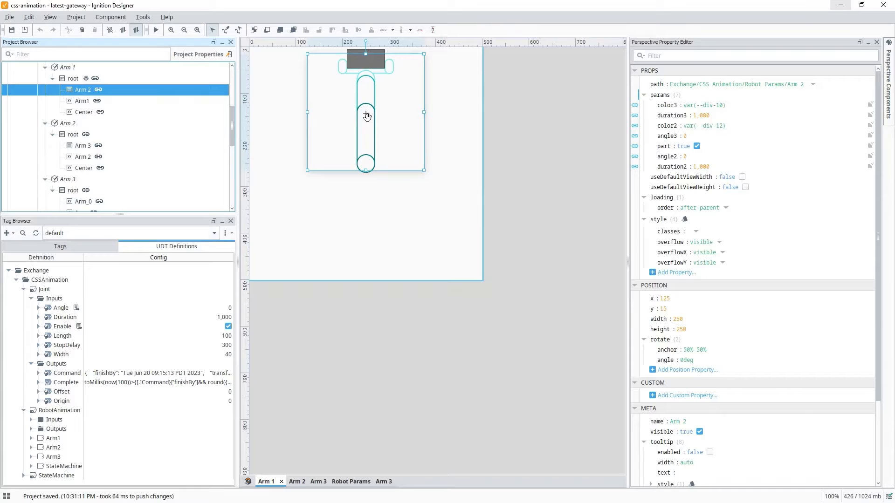
Open the Robot Params Arm 2 view, inspect its embedded Arm 3, and open the Arm 3 view itself
left_click(62, 124)
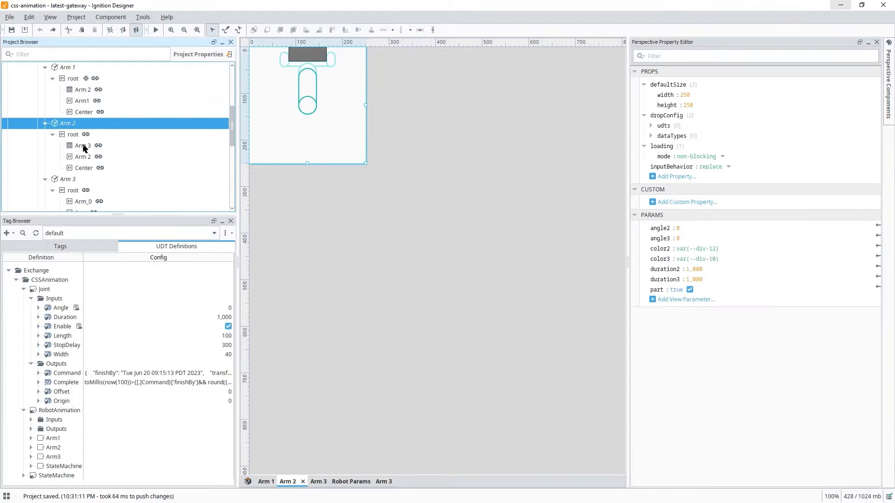
left_click(81, 147)
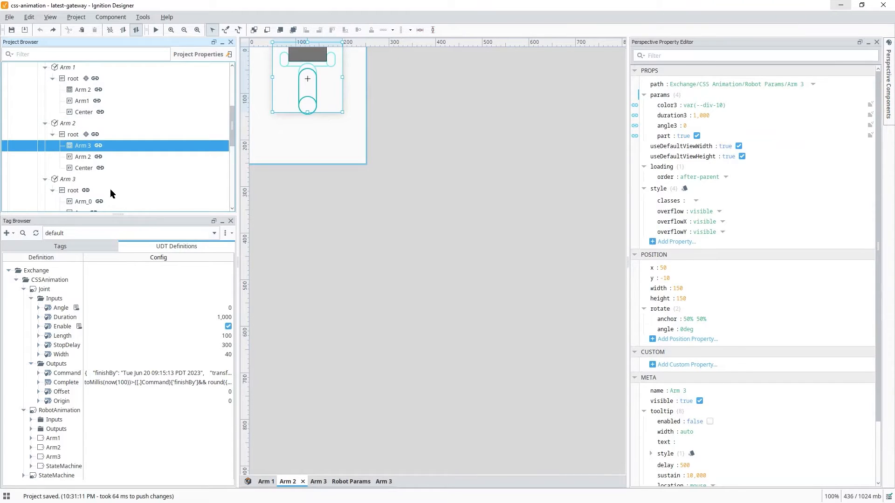
left_click(75, 180)
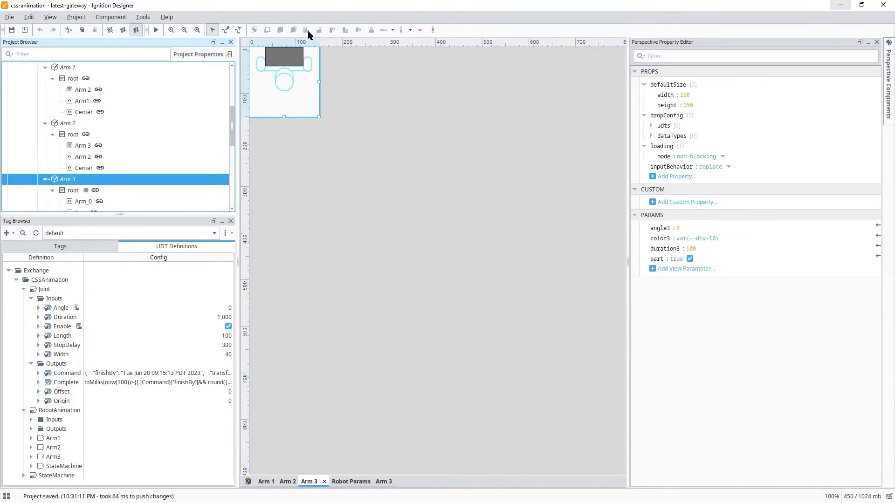
Switch the Arm 3 view's part parameter to false and back to true
scroll(125, 113, "down", 2)
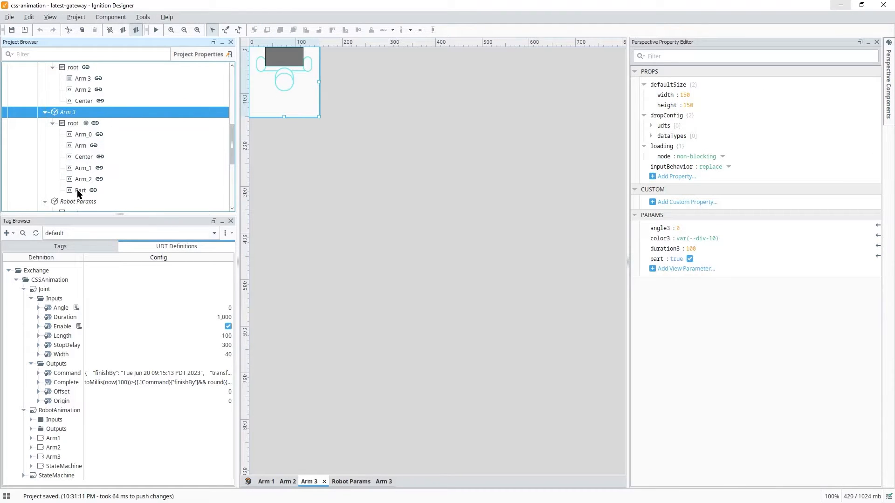
left_click(693, 260)
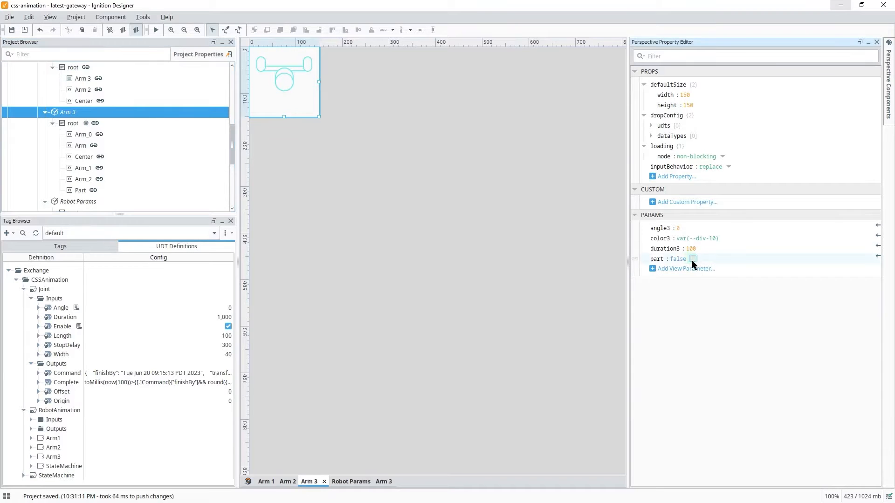
left_click(693, 260)
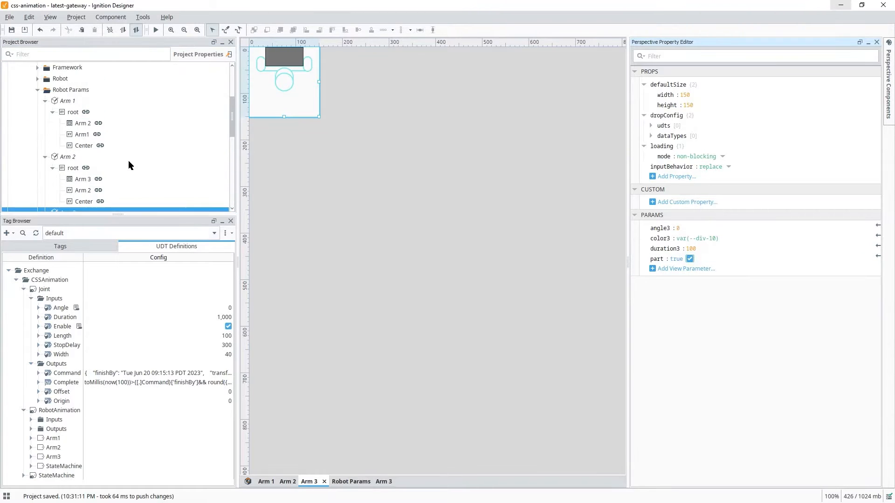
Open the Robot Params view and select its Base component
left_click(78, 203)
double_click(78, 202)
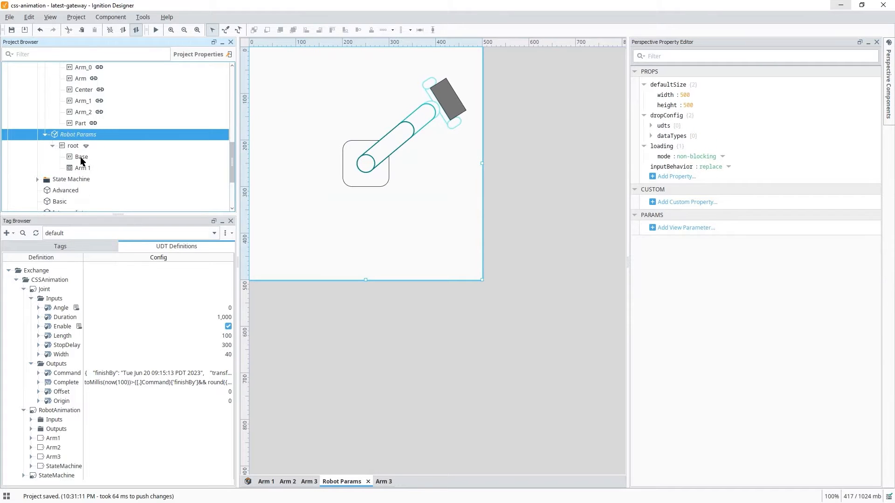
left_click(81, 159)
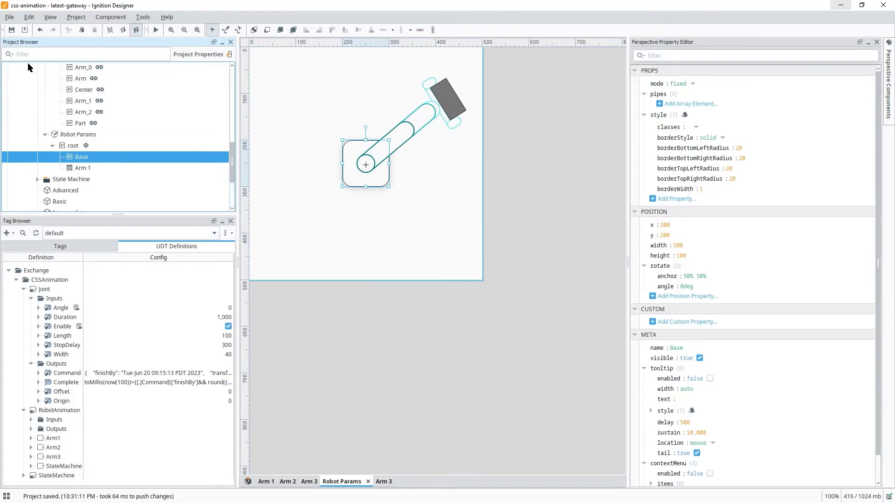
Examine the expression binding on the style transition property of the Robot Params Arm 1 root, leaving it unmodified
scroll(83, 144, "up", 6)
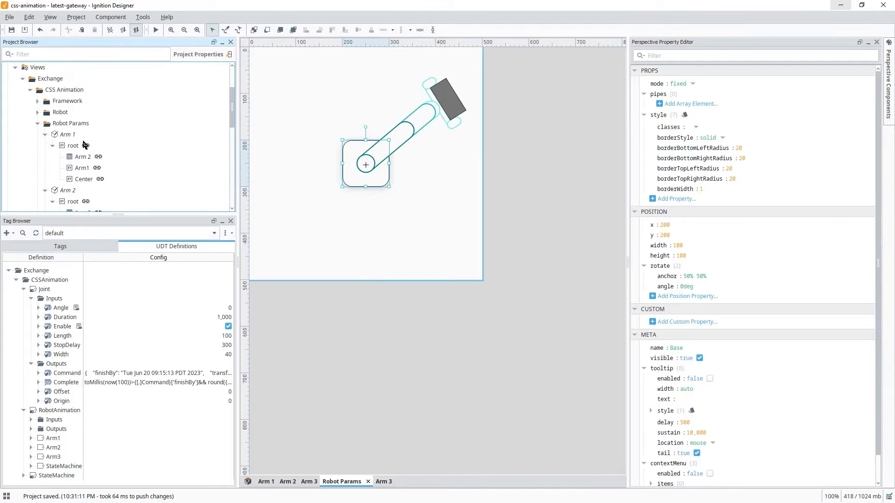
left_click(72, 147)
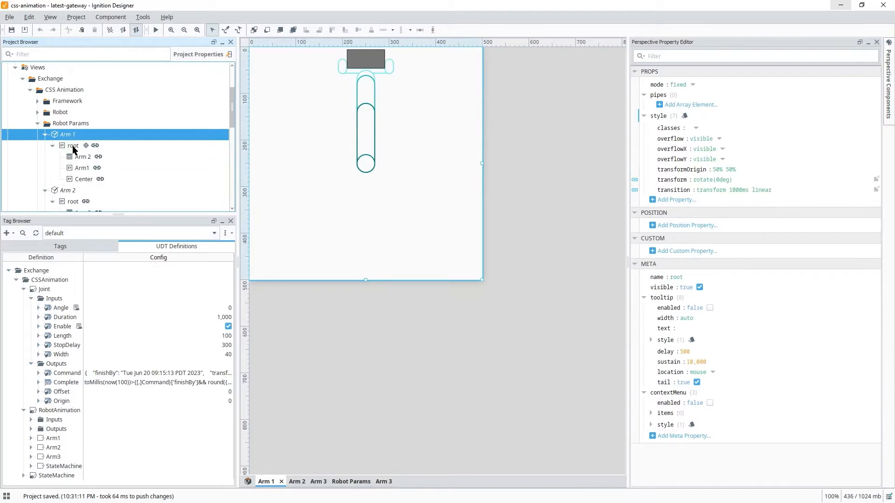
left_click(73, 147)
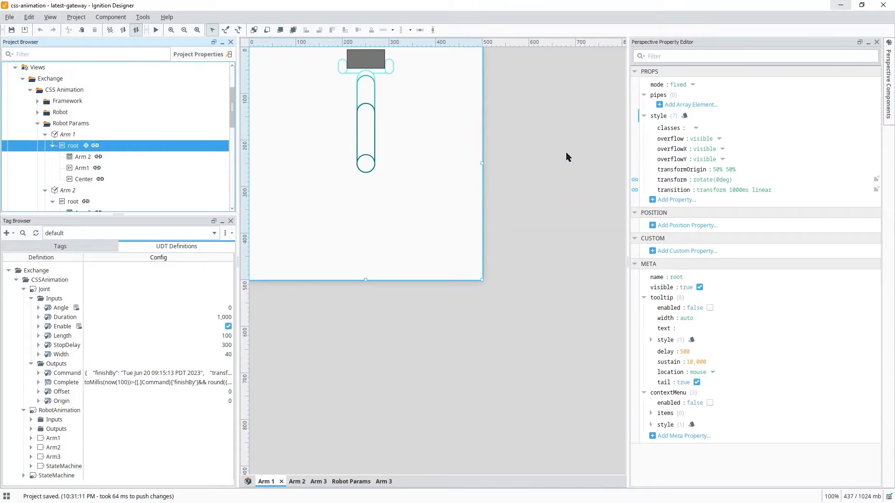
left_click(635, 190)
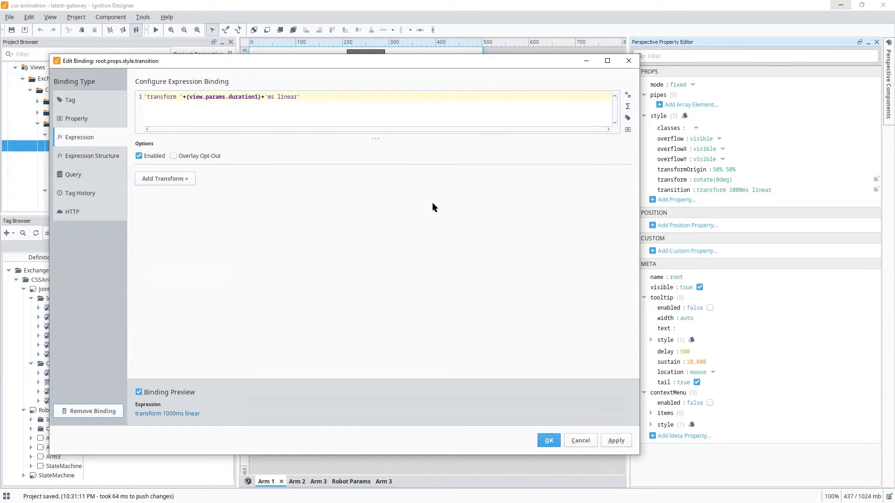
left_click(580, 441)
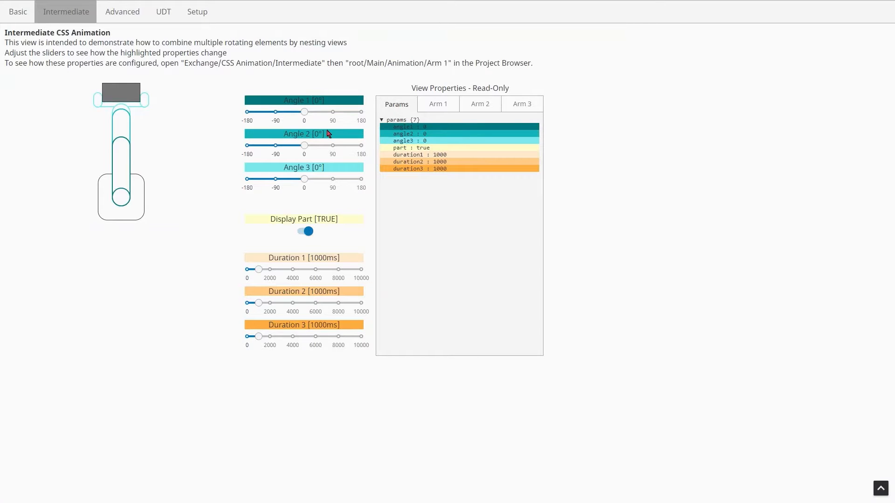
On the Intermediate page of the running session, set Angle 1 to 65°, Angle 2 to -54° and Angle 3 to 49°
left_click_drag(304, 112, 325, 113)
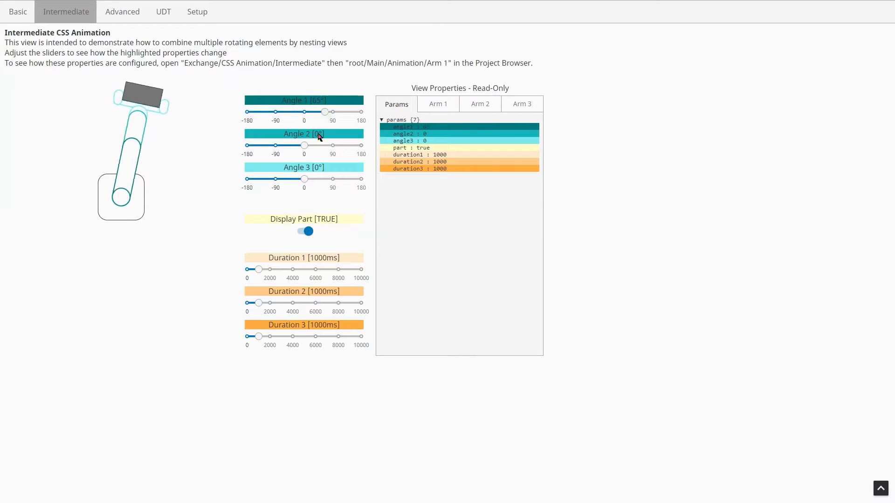
left_click_drag(304, 145, 288, 145)
left_click_drag(305, 179, 320, 180)
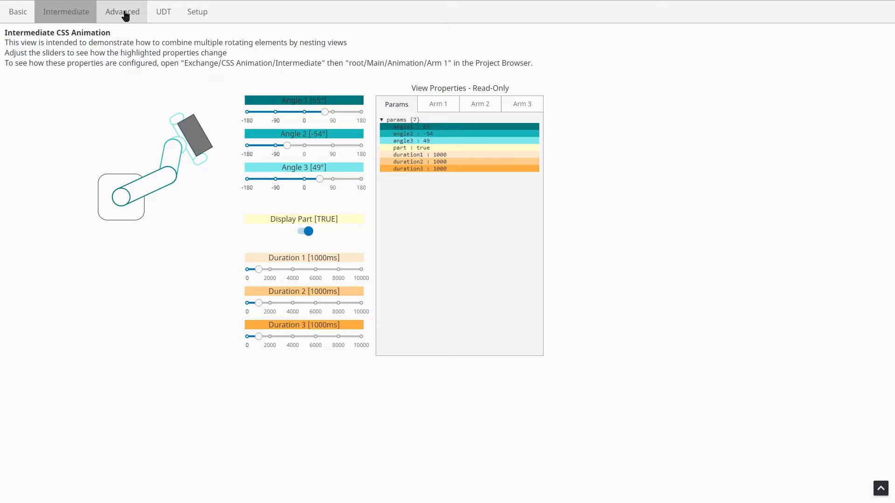
Swing Angle 1 between positive and negative values, finishing at 132°
mouse_move(324, 112)
left_mouse_down()
mouse_move(255, 112)
mouse_move(342, 115)
left_mouse_up()
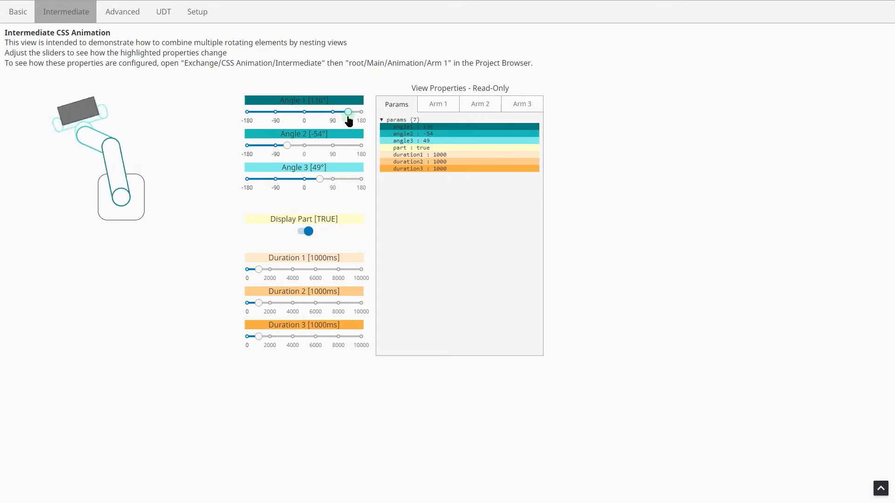
left_click(261, 117)
left_click(345, 114)
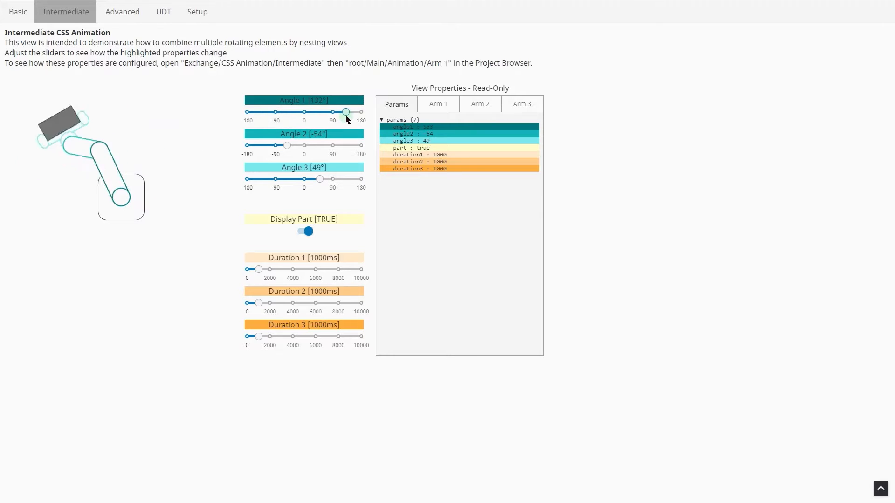
Set Duration 1 to 9000 ms and Angle 1 to -101° to slow the first arm's rotation
left_click(350, 269)
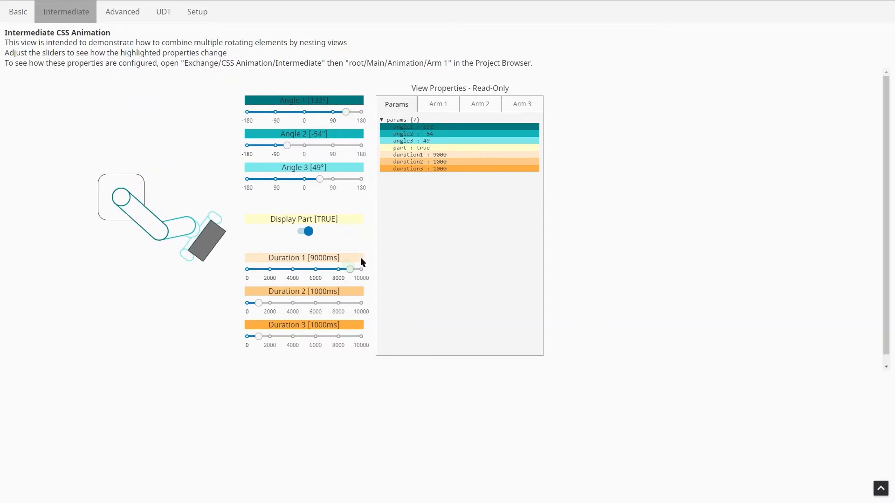
left_click(272, 112)
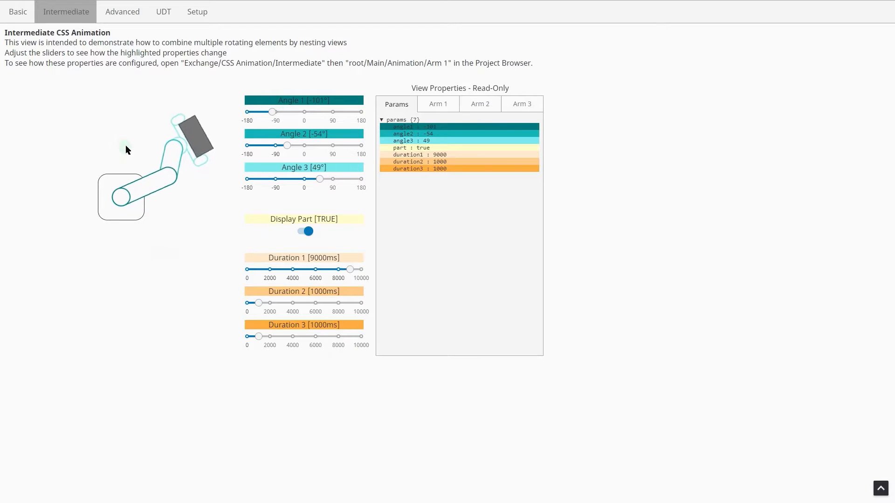
On the Advanced page, pause the first robot with Off mode and resume its sequence in Auto mode
left_click(124, 11)
left_click(76, 11)
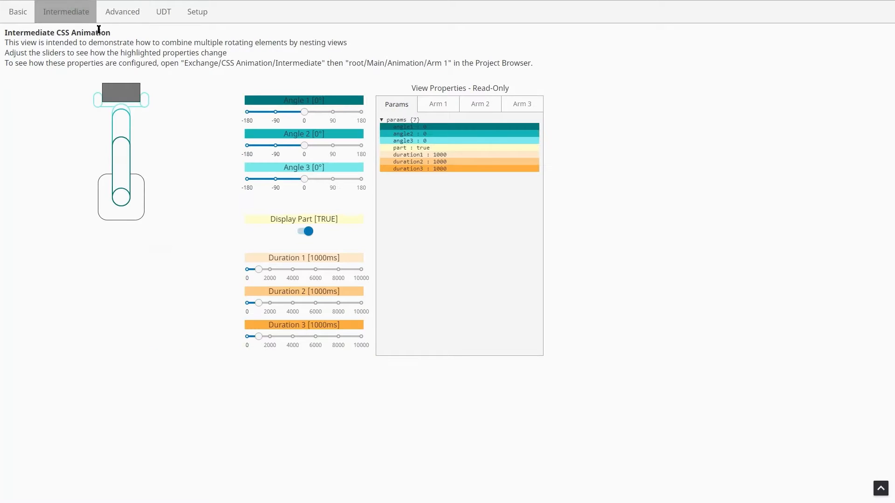
left_click(126, 12)
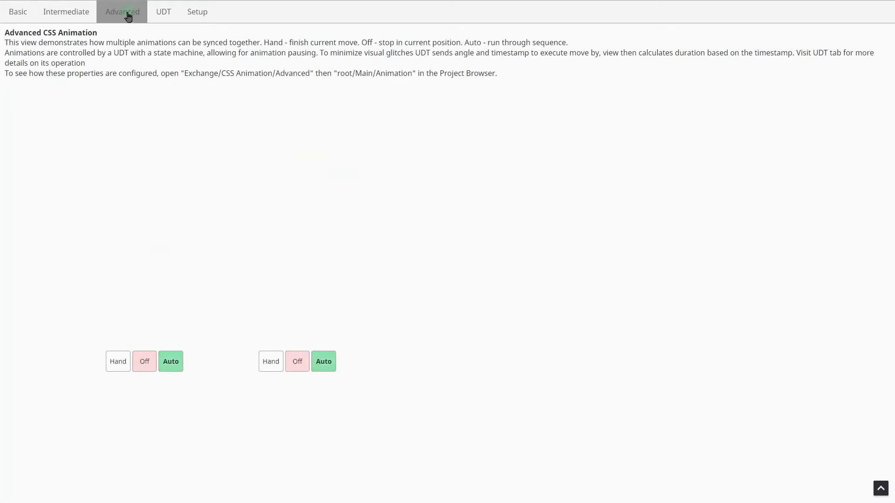
left_click(144, 362)
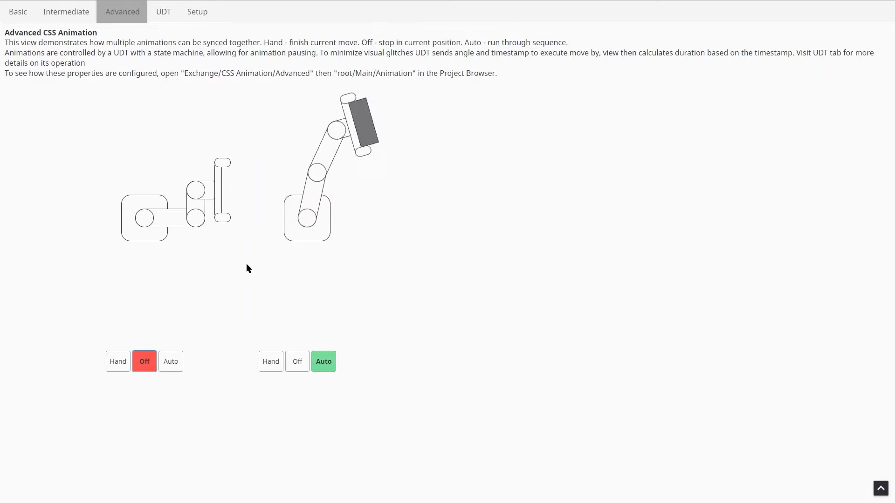
left_click(169, 360)
Set Angle 1 to 161° on the Intermediate page, and return to the Advanced page
left_click(85, 18)
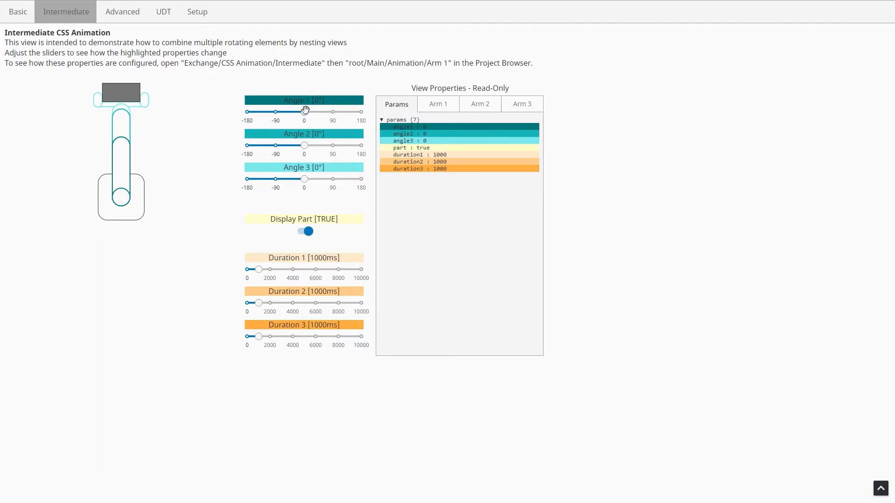
left_click_drag(304, 112, 355, 112)
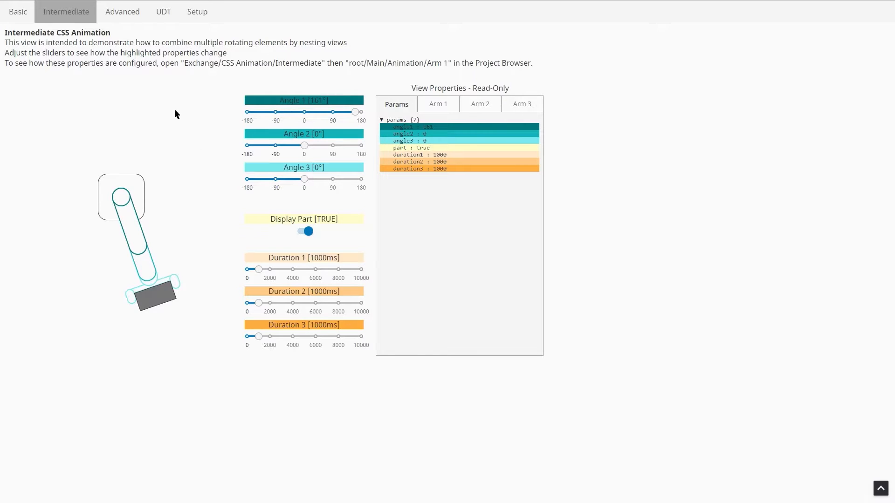
left_click(121, 15)
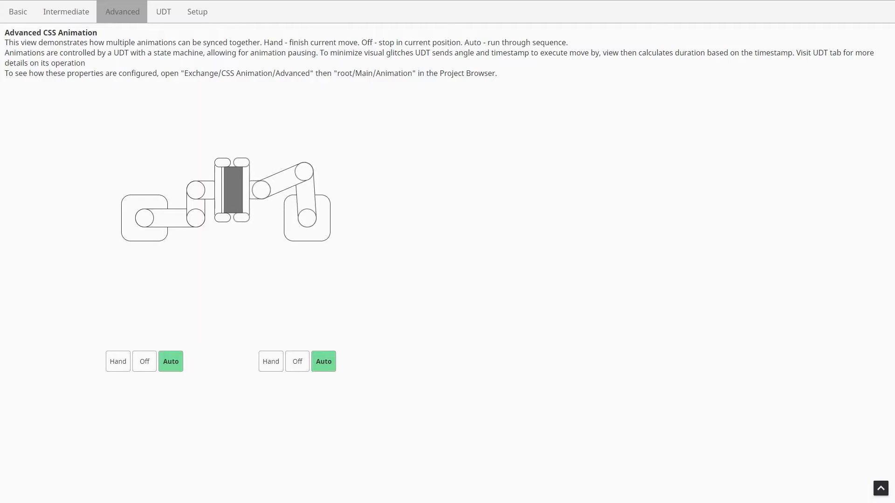
Switch to Ignition Designer and expand the Robot folder to show its views
key("alt+Tab")
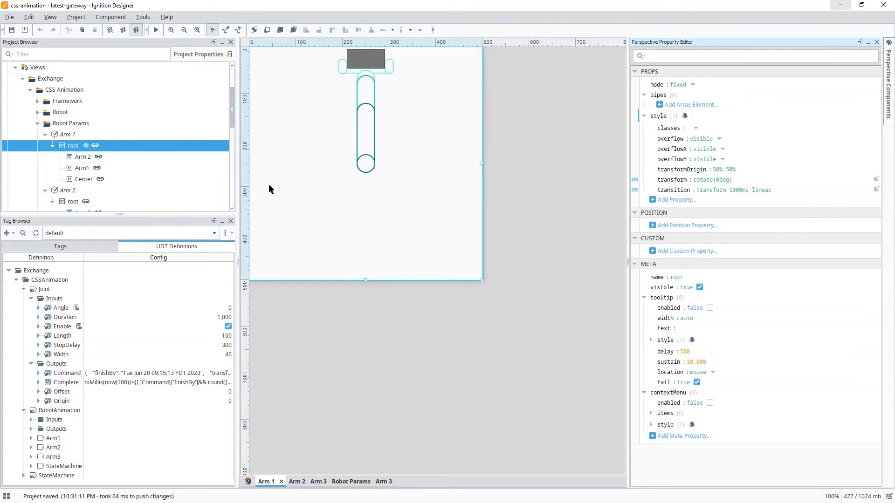
scroll(139, 140, "down", 1)
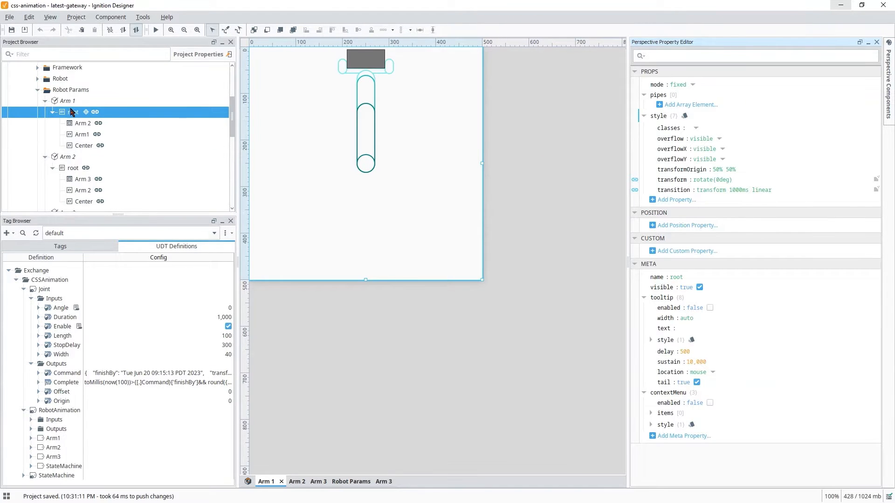
left_click(59, 80)
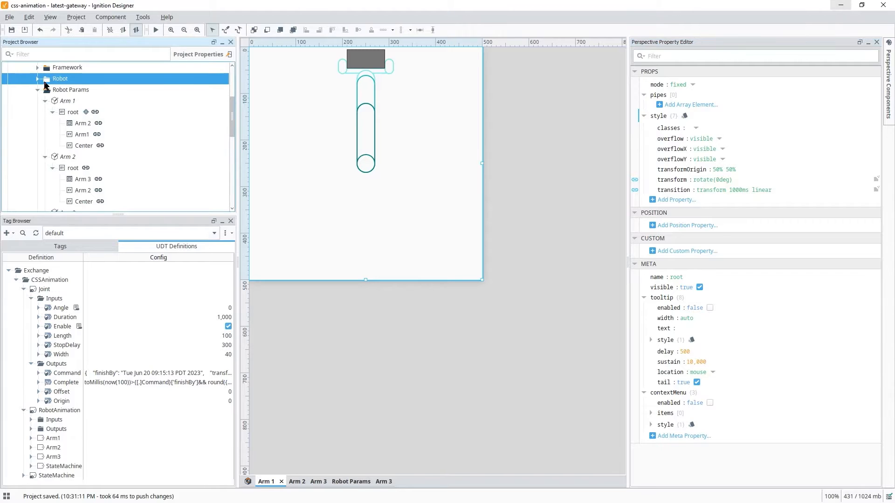
left_click(38, 79)
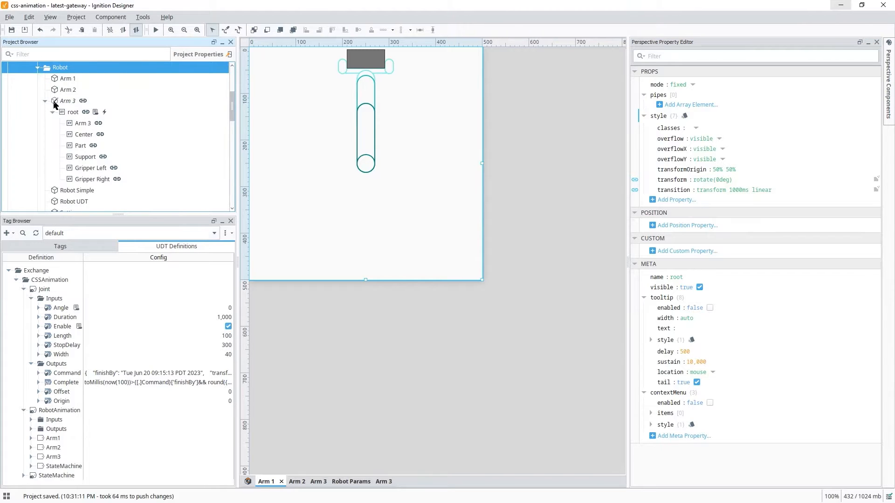
Open the Arm 3 view and examine the style-building part of the command property's change script, closing it without changes
double_click(66, 101)
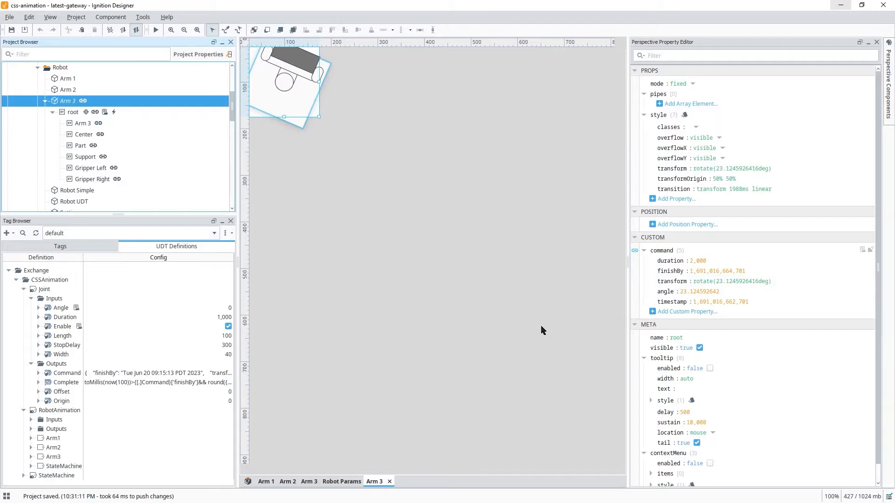
right_click(671, 251)
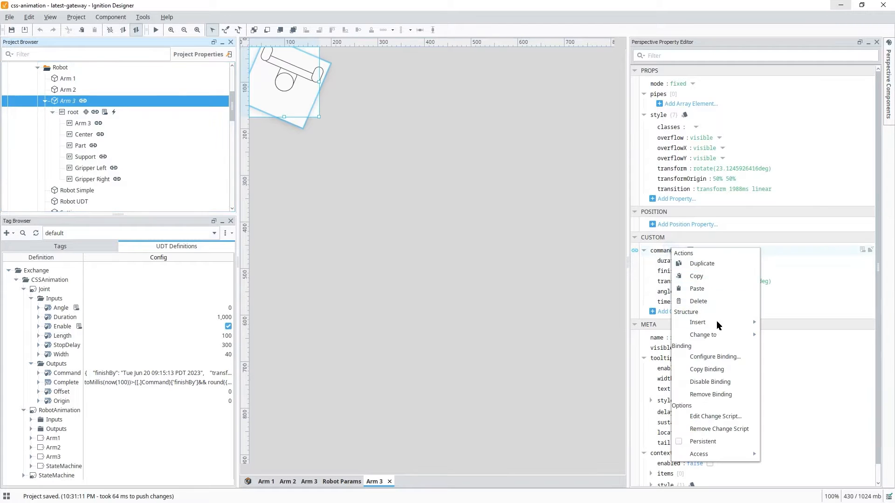
left_click(728, 419)
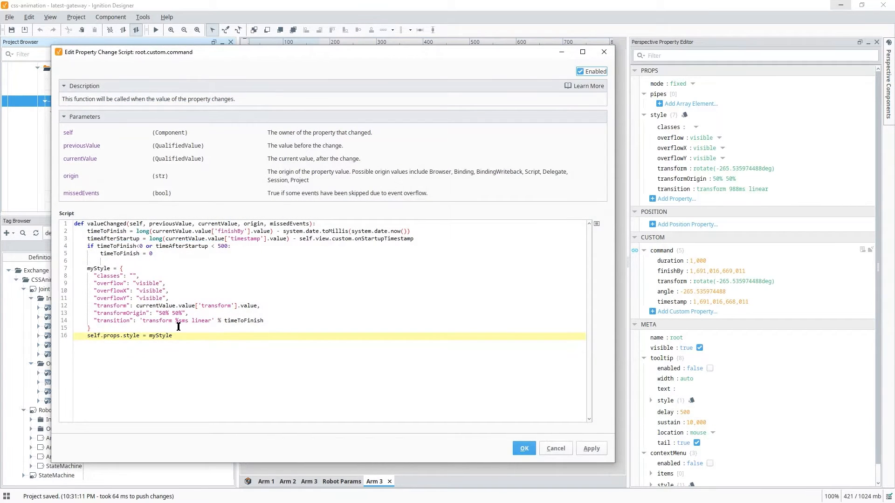
left_click_drag(172, 336, 47, 271)
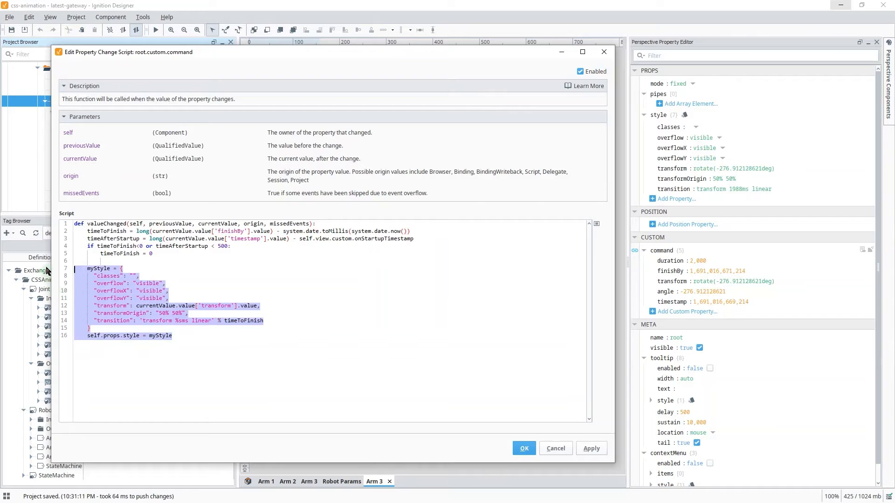
left_click(192, 341)
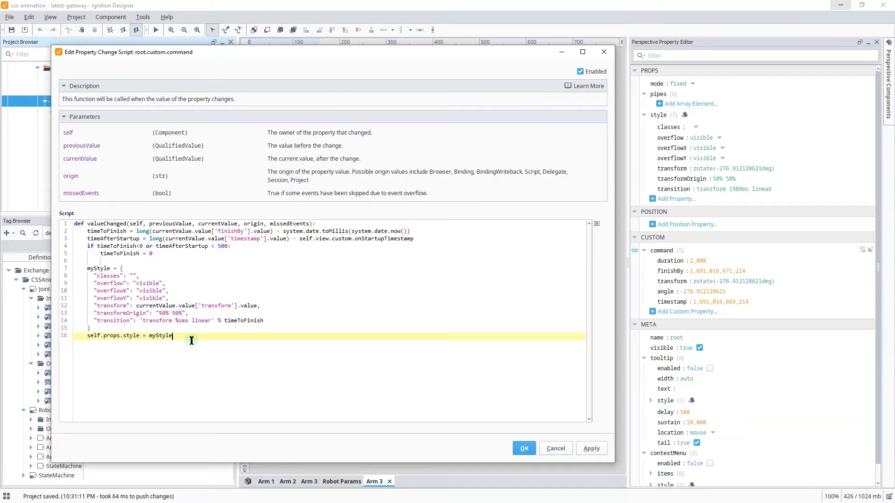
left_click(556, 449)
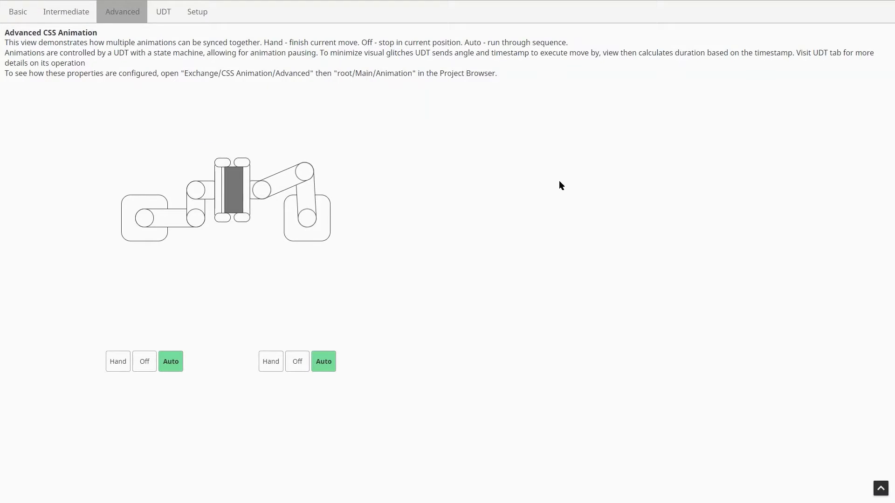
On the app's Intermediate page, set Angle 2 to 48° and Angle 3 to -36°
left_click(87, 14)
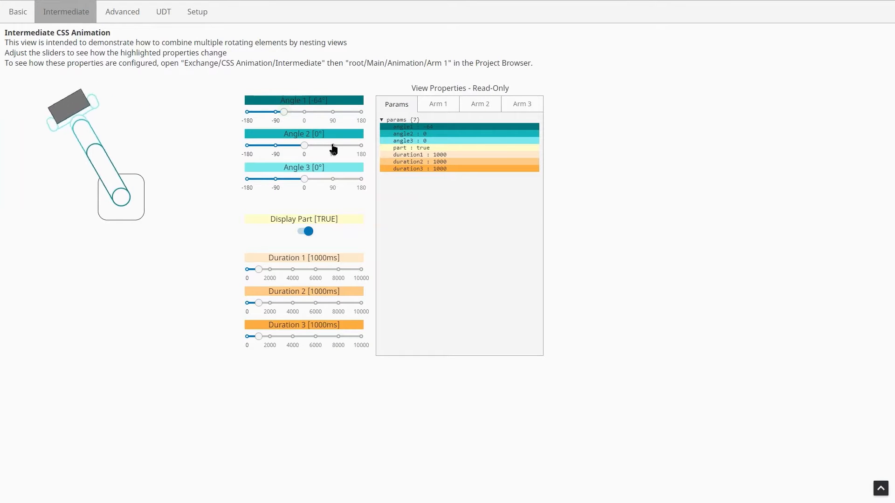
left_click(319, 146)
left_click(293, 179)
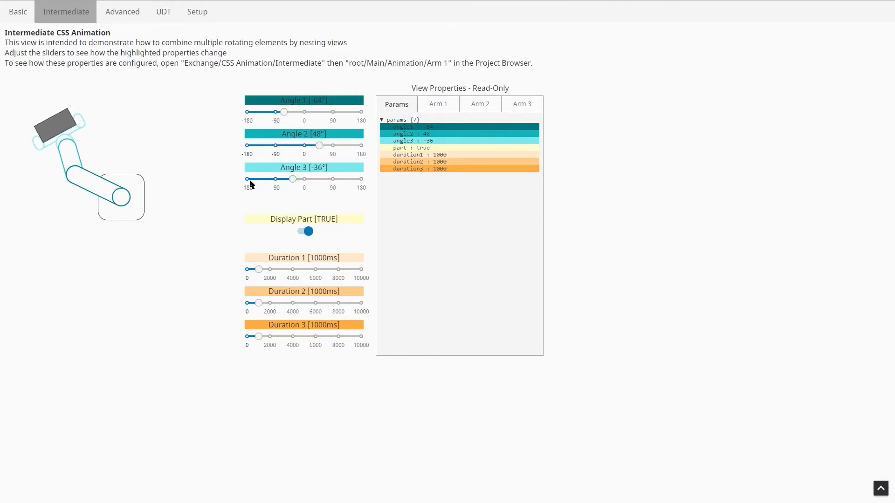
Go through the Advanced page to the UDT page, switch the first robot to Off, resume it in Auto, and turn it Off again
left_click(123, 14)
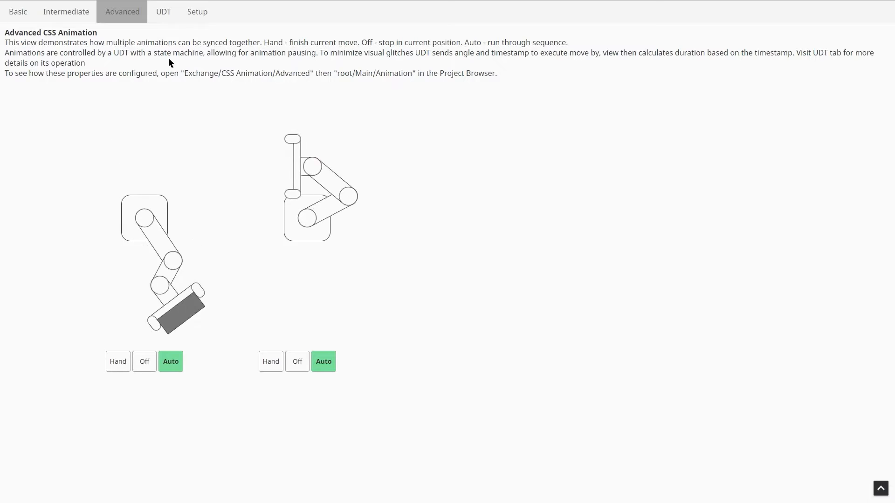
left_click(162, 14)
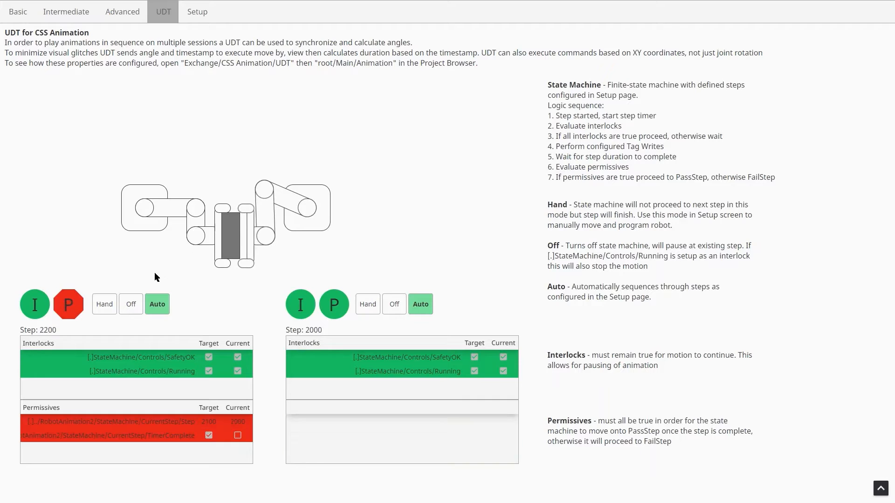
left_click(132, 306)
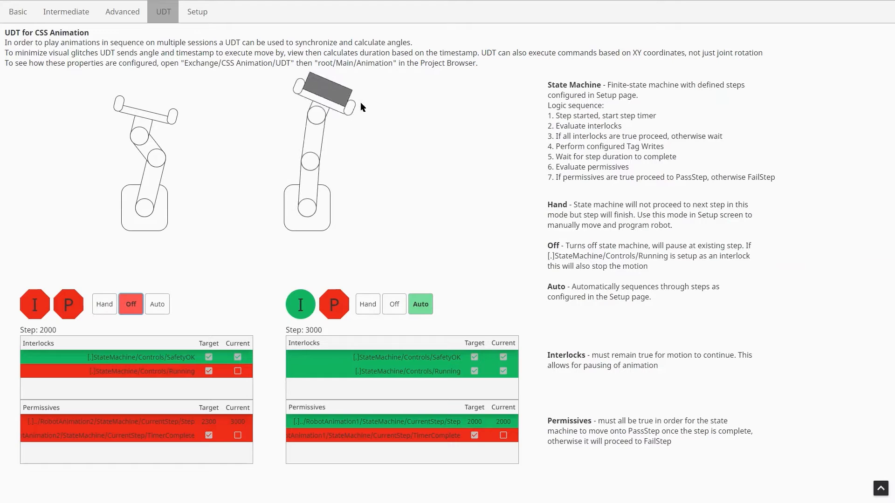
left_click_drag(599, 421, 681, 447)
left_click(759, 438)
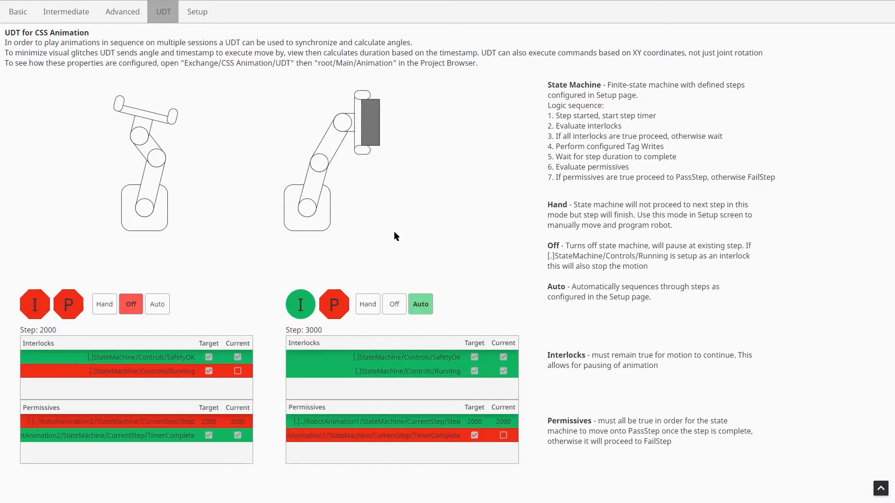
left_click(157, 304)
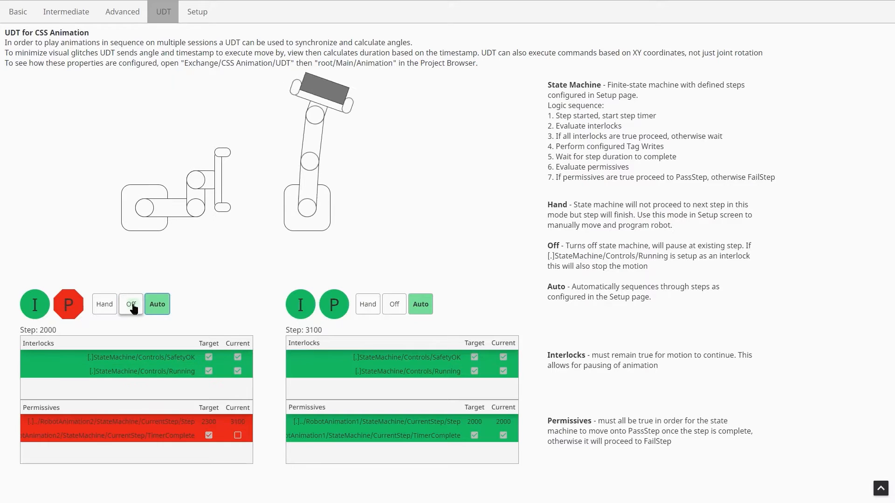
left_click(132, 307)
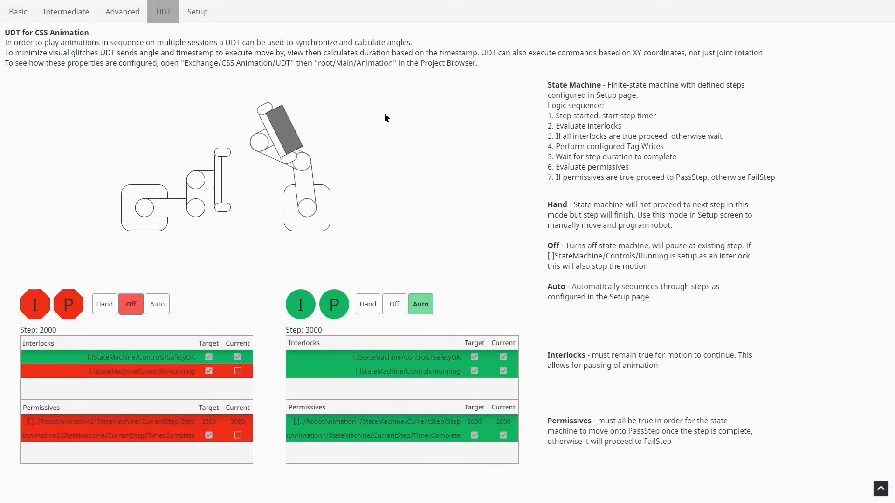
On the Setup page, examine the interlocks, tag writes and permissives of RobotAnimation2's Dance left and Move to pre drop steps
left_click(196, 14)
scroll(709, 131, "down", 2)
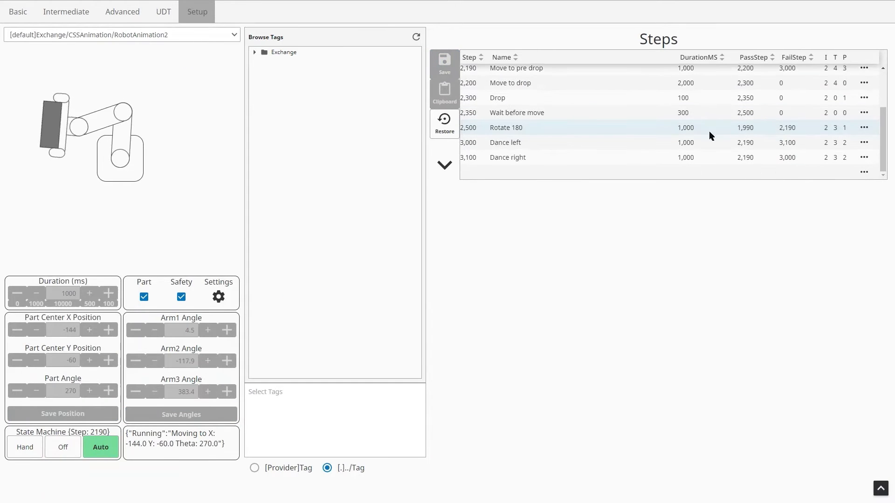
left_click(520, 142)
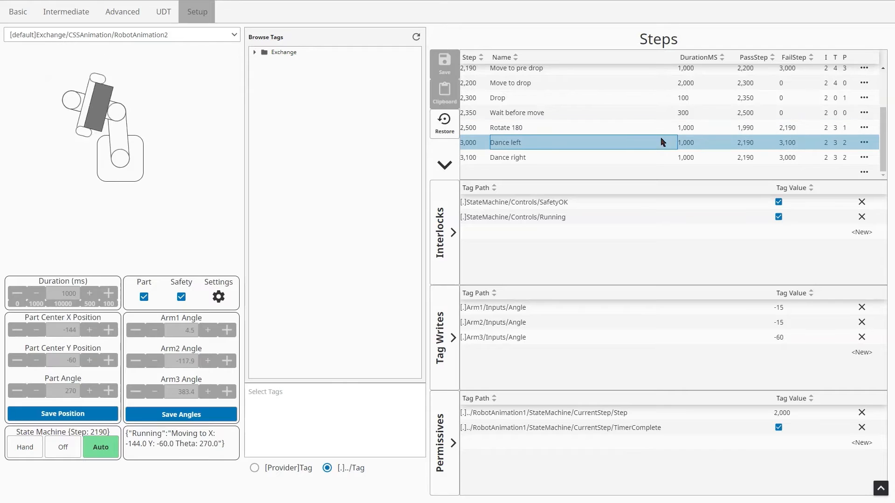
scroll(629, 135, "up", 2)
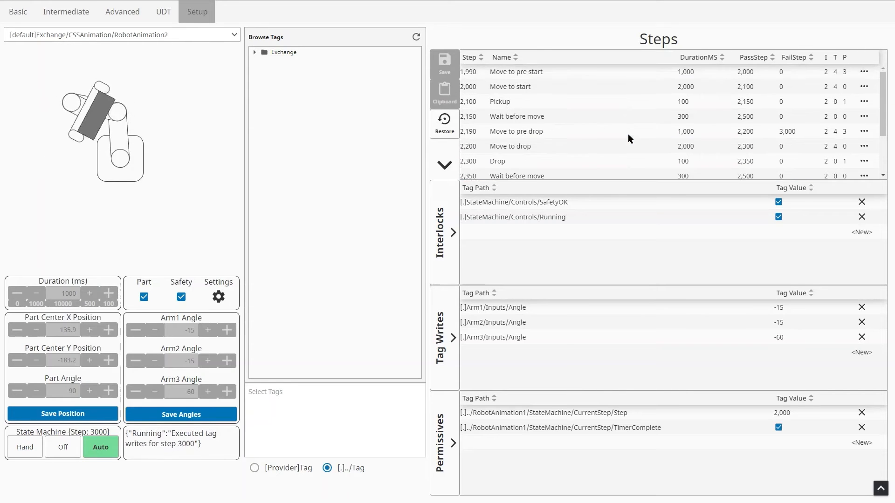
left_click(519, 132)
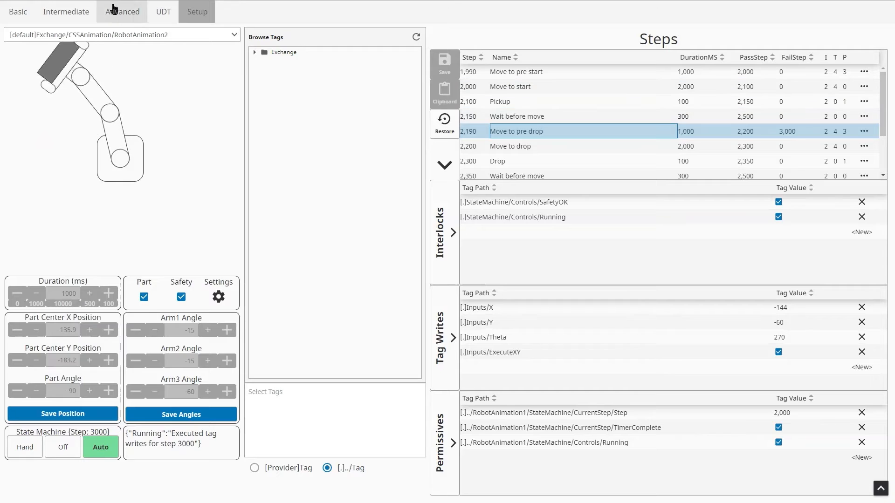
Check the robots' live permissives on the UDT page, and examine the Move to pre start step on the Setup page
left_click(163, 14)
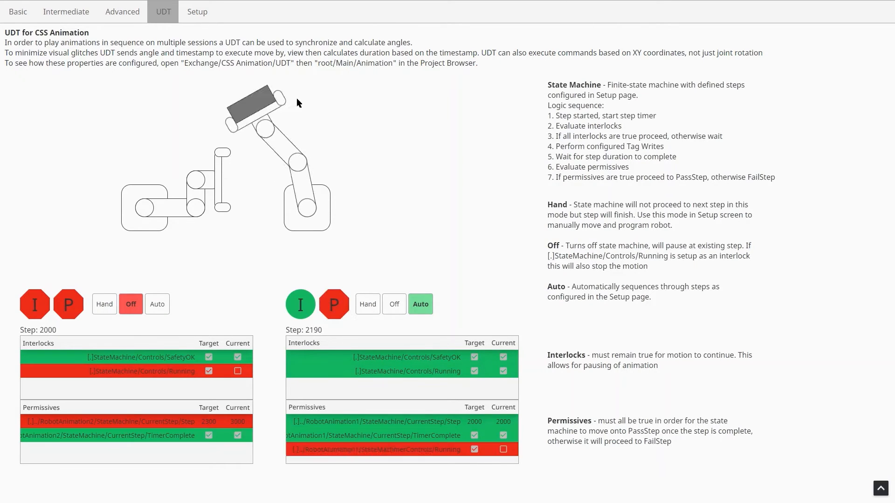
left_click(198, 15)
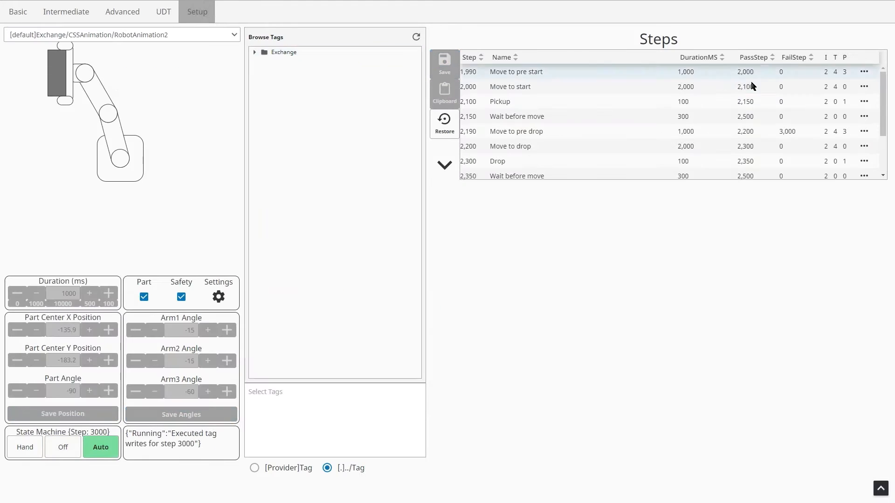
left_click(648, 72)
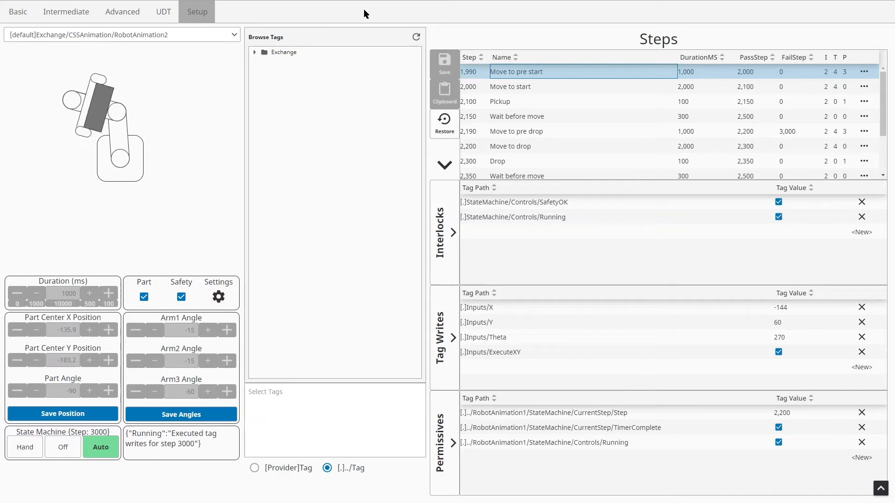
Return to the UDT page and highlight the PassStep/FailStep rule in the State Machine logic sequence
left_click(167, 14)
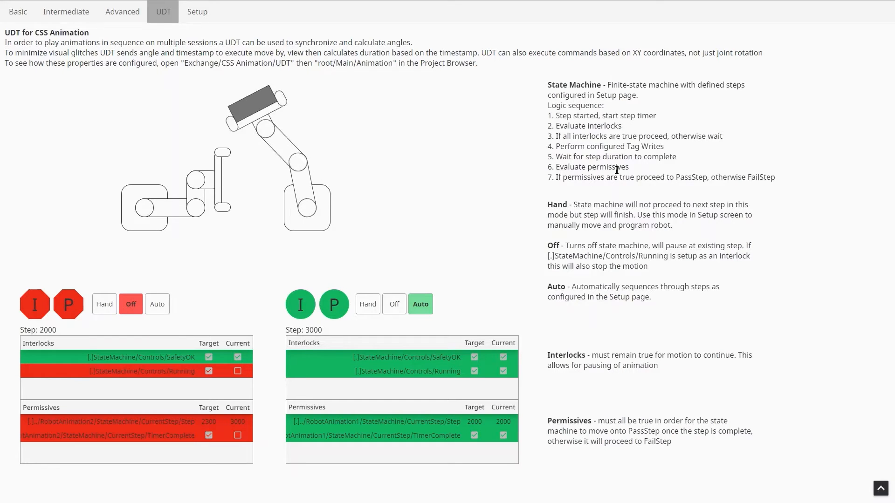
left_click_drag(630, 166, 795, 177)
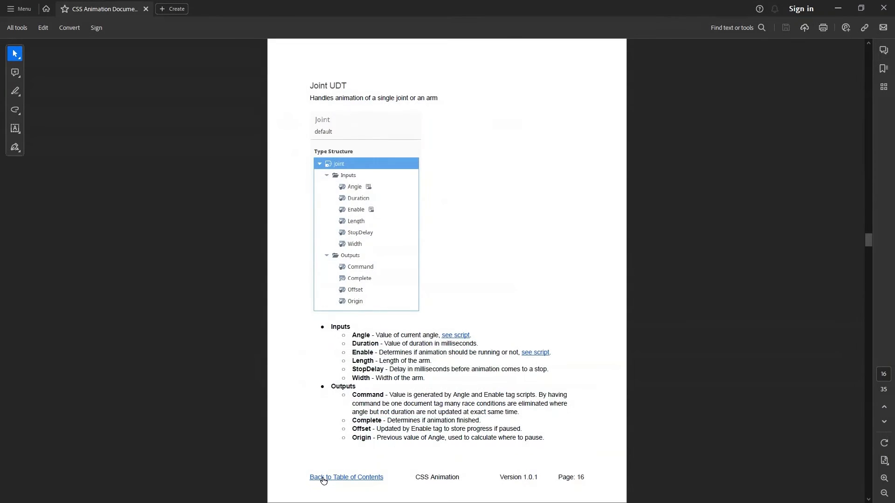
In the CSS Animation PDF guide, look through the StateMachine UDT section and on to the RobotAnimation UDT pages
left_click(324, 479)
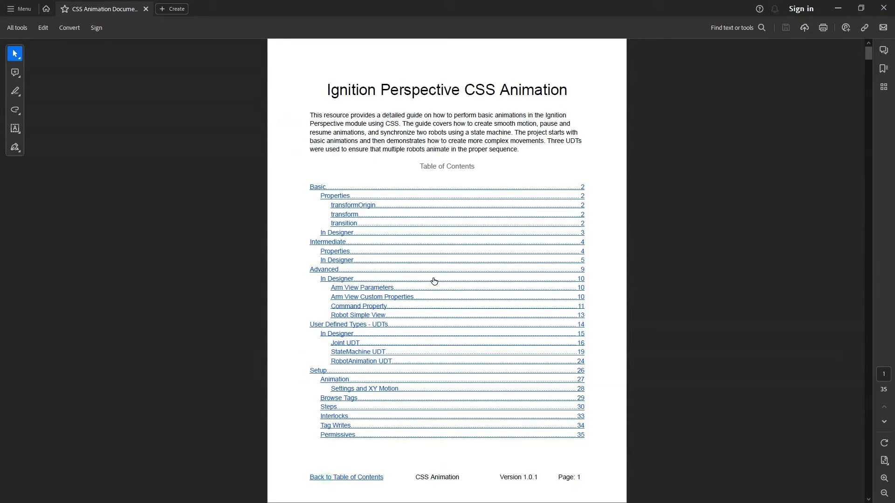
left_click(363, 356)
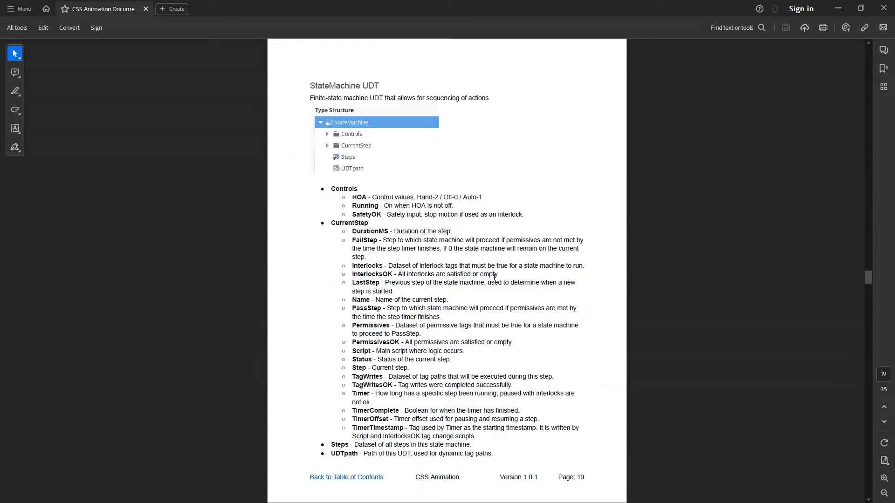
scroll(495, 277, "down", 1)
scroll(496, 284, "down", 1)
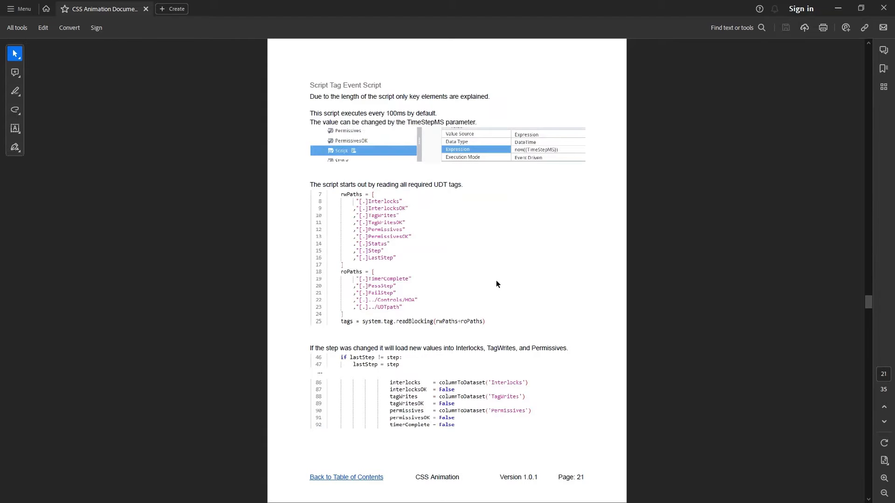
scroll(496, 284, "down", 3)
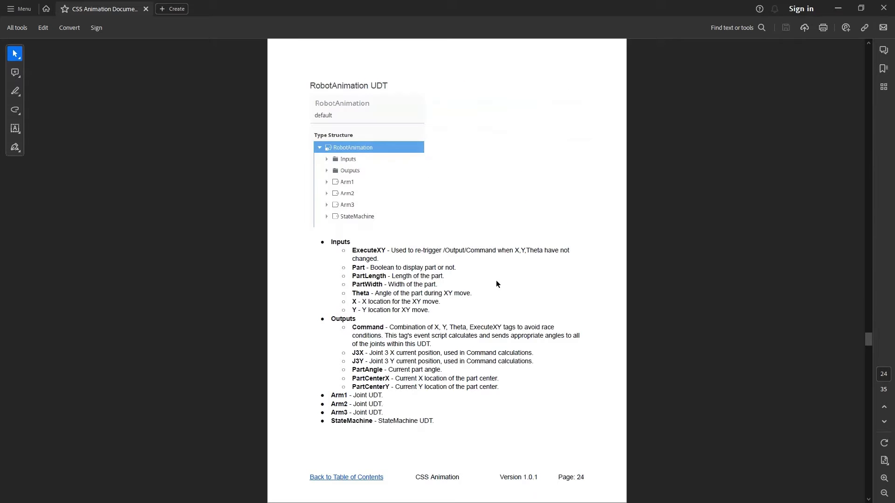
scroll(497, 284, "up", 1)
Switch from the PDF guide to Ignition Designer and collapse the Joint UDT definition
left_click(838, 8)
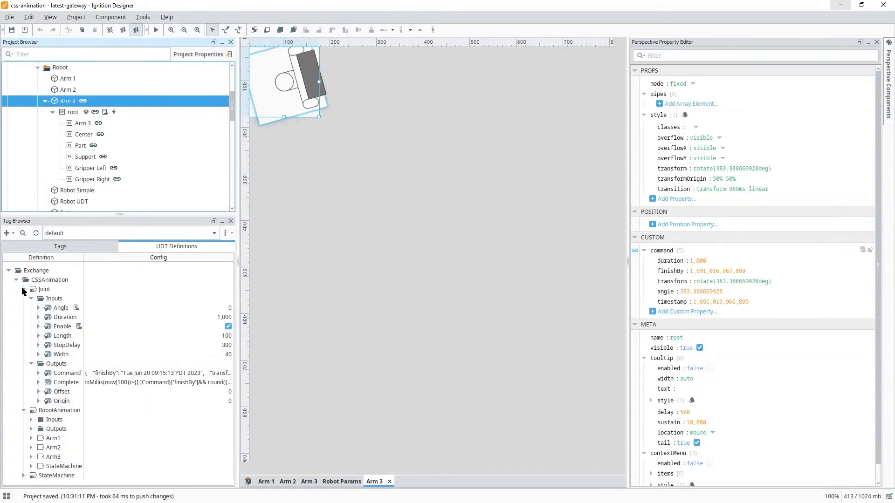
left_click(23, 289)
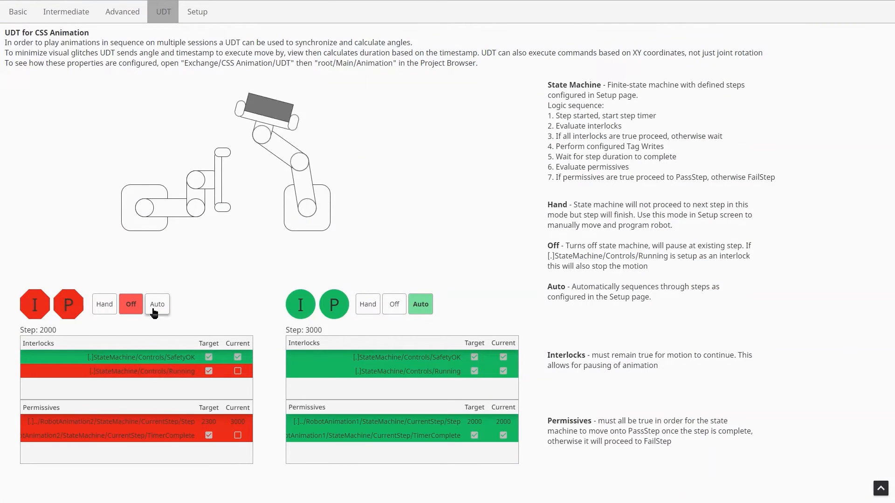
Resume the first robot in Auto mode on the UDT page, view the Setup page, and return to the UDT page
left_click(155, 307)
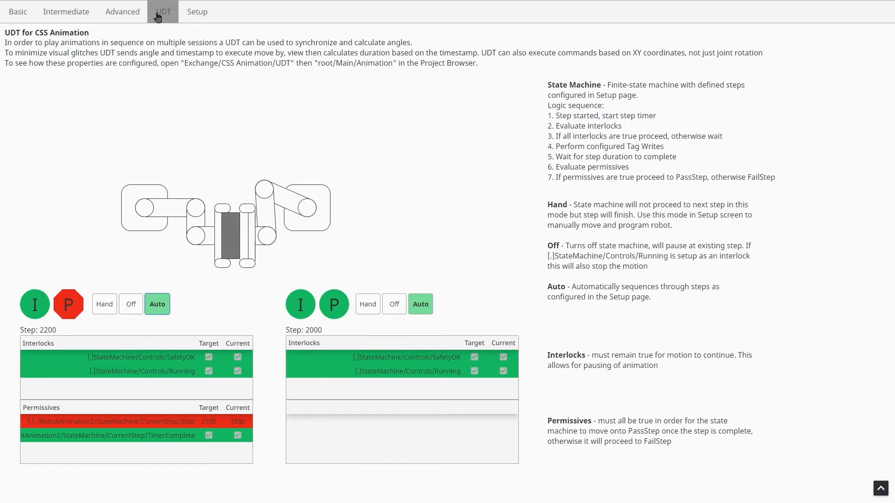
left_click(198, 14)
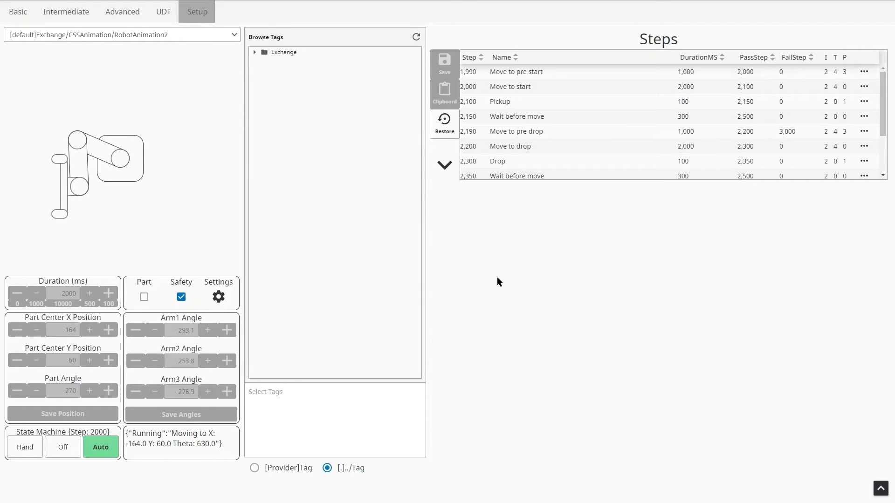
left_click(158, 14)
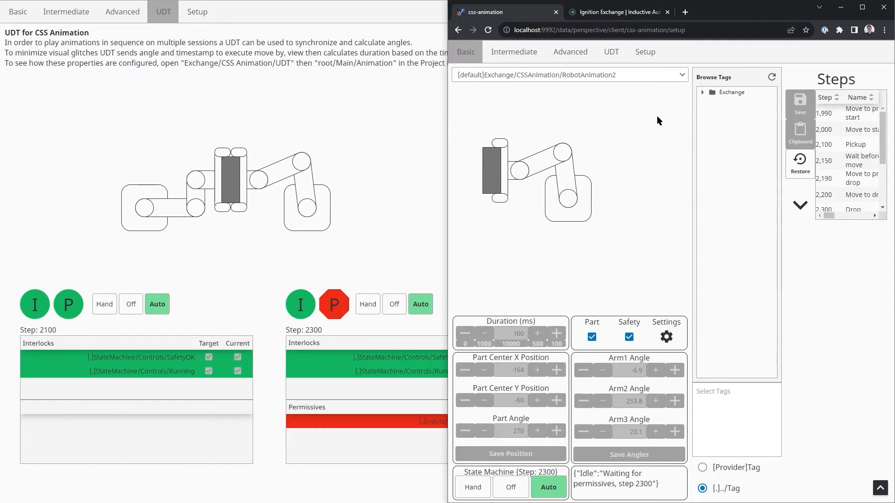
In the second browser session, set Angle 1 to 92°, Angle 2 to 98° and Angle 3 to -96° on the Intermediate page, and open the UDT page
left_click(513, 51)
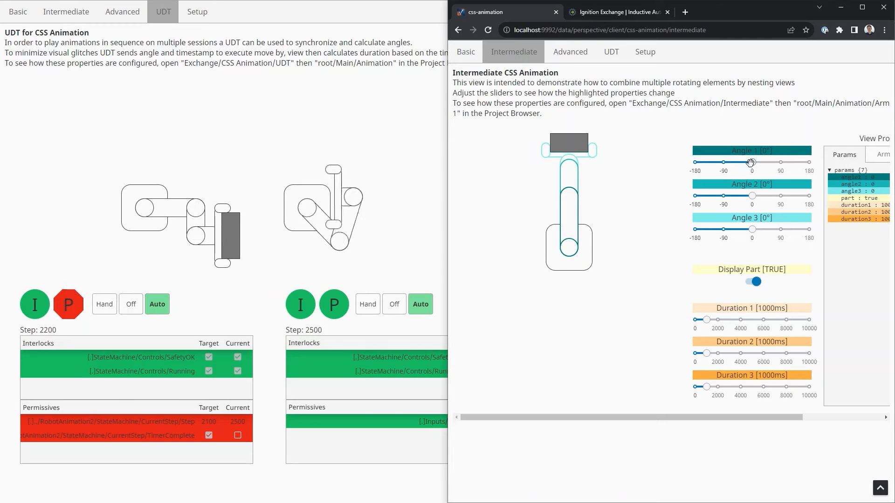
left_click_drag(761, 195, 783, 196)
left_click_drag(752, 230, 720, 235)
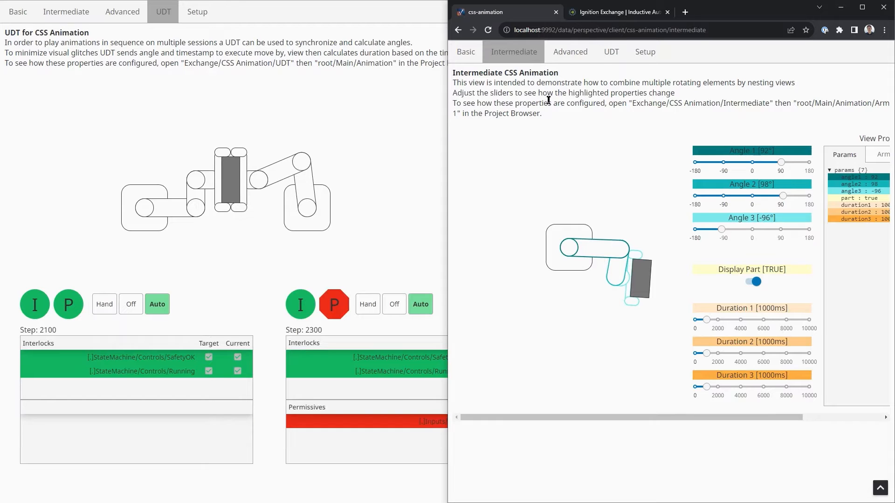
left_click(617, 57)
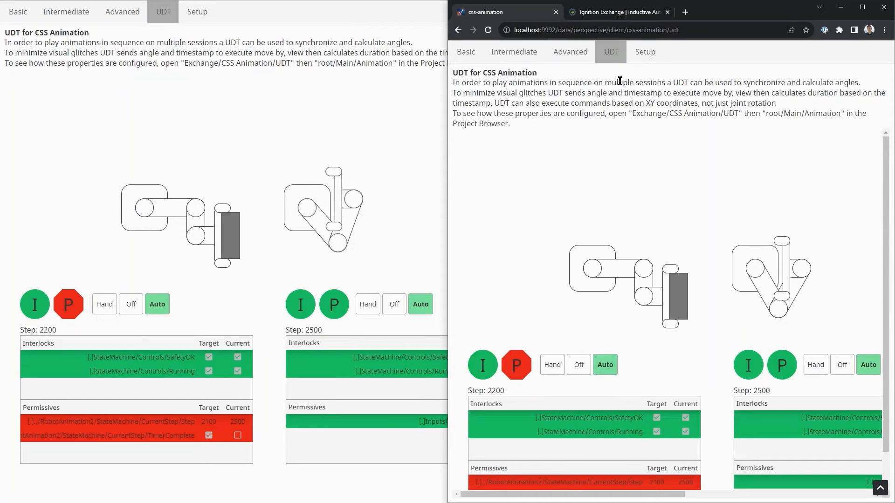
In the second session, open RobotAnimation2's settings from the Setup page and set Arm1 Length to 120
left_click(639, 61)
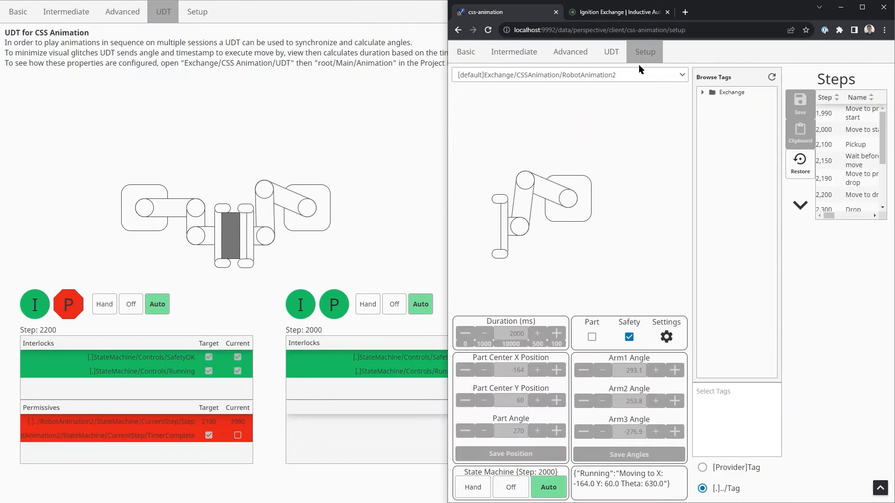
left_click(668, 335)
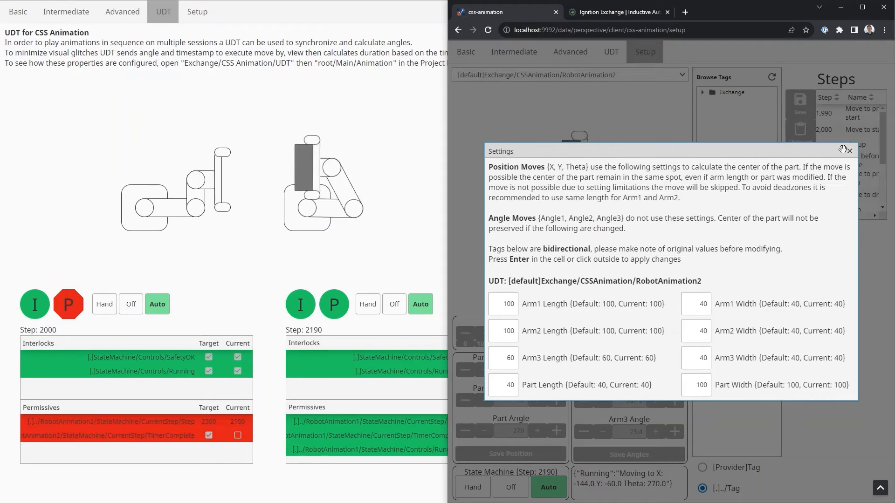
left_click(850, 151)
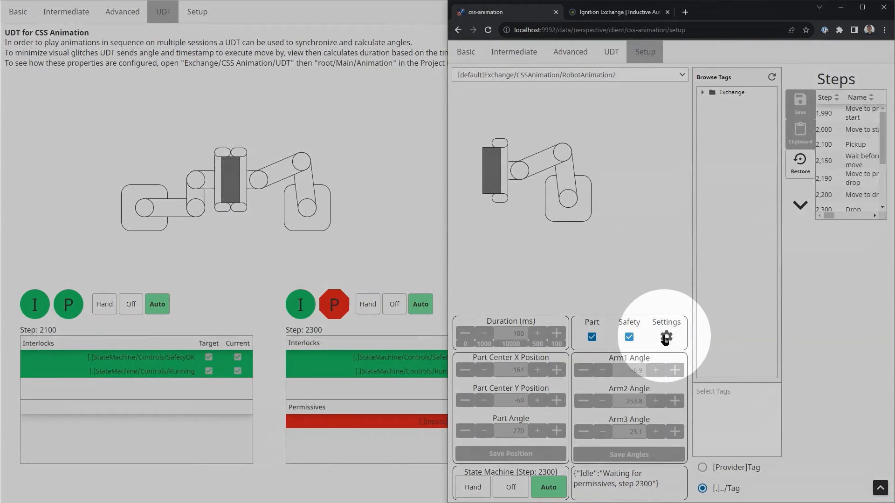
left_click(666, 337)
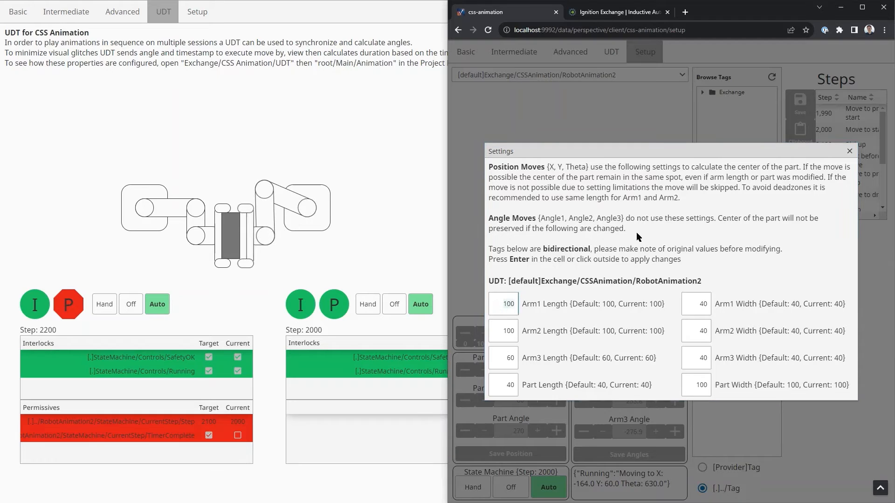
type("120")
key("Return")
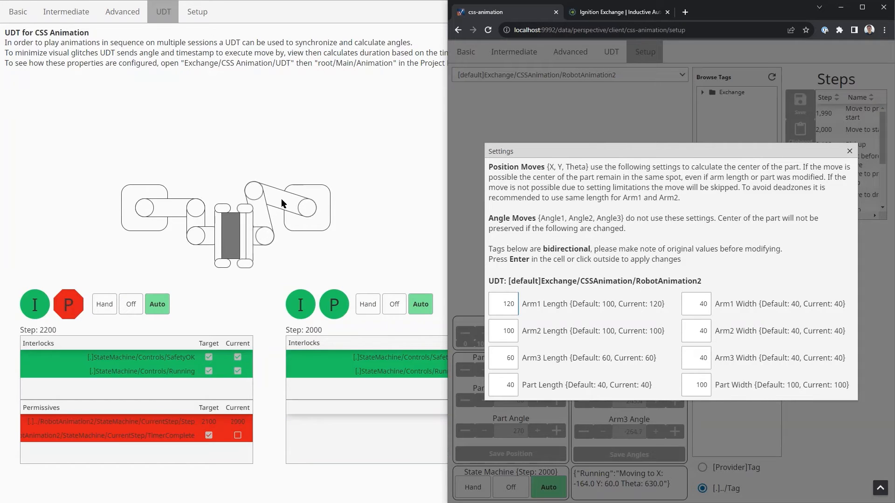
Set RobotAnimation2's Arm2 Length to 80 and Arm3 Length to 160
double_click(503, 331)
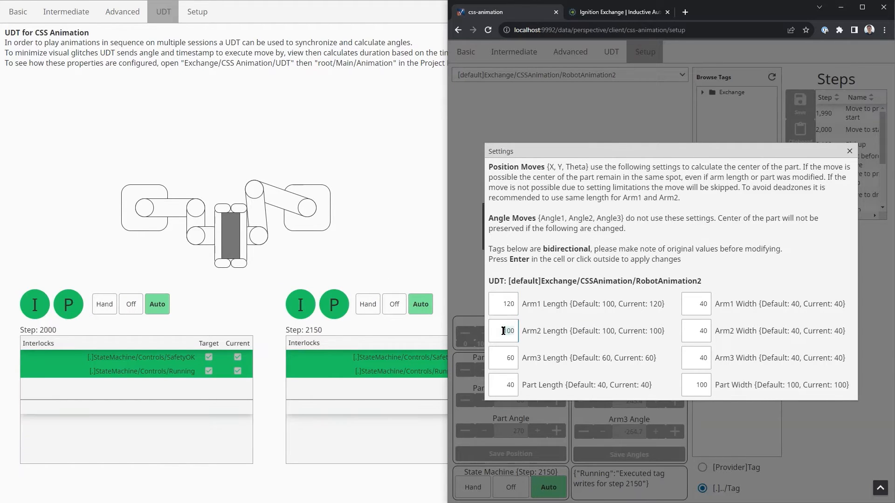
type("80")
key("Return")
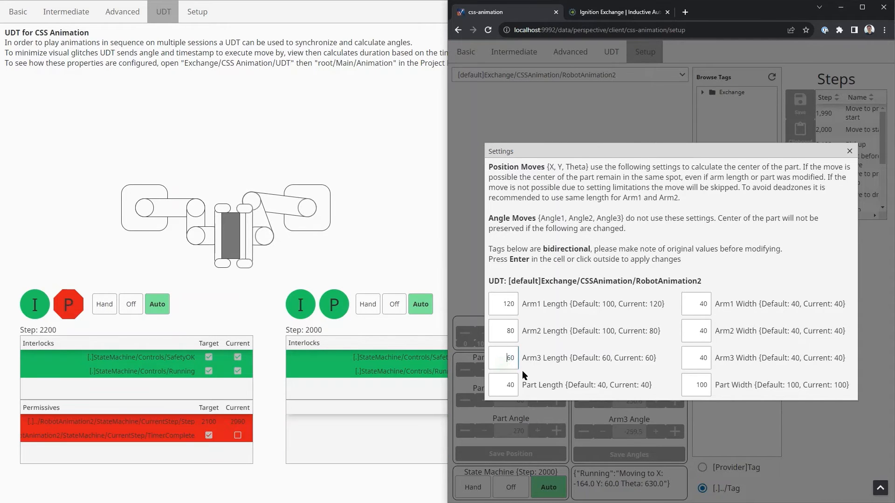
type("1")
key("Return")
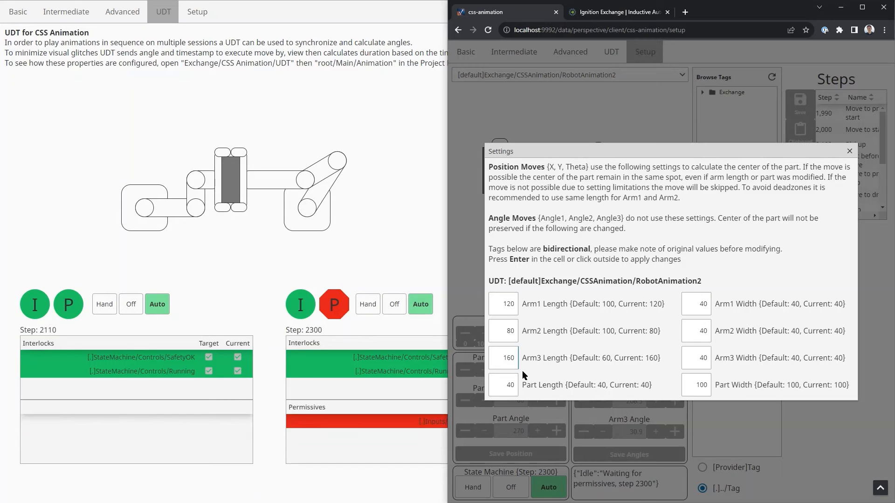
Set RobotAnimation2's Arm2 Length to 120 and Arm3 Length to 80, and close the settings
double_click(507, 336)
type("120")
key("Tab")
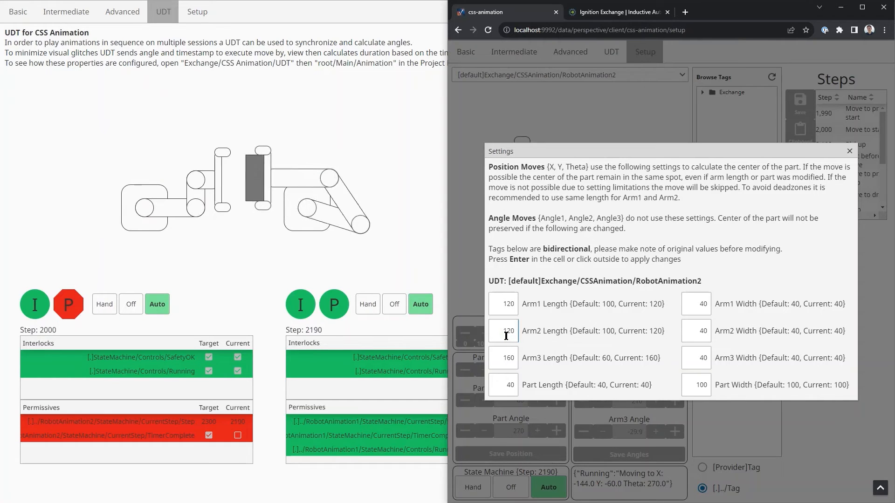
type("80")
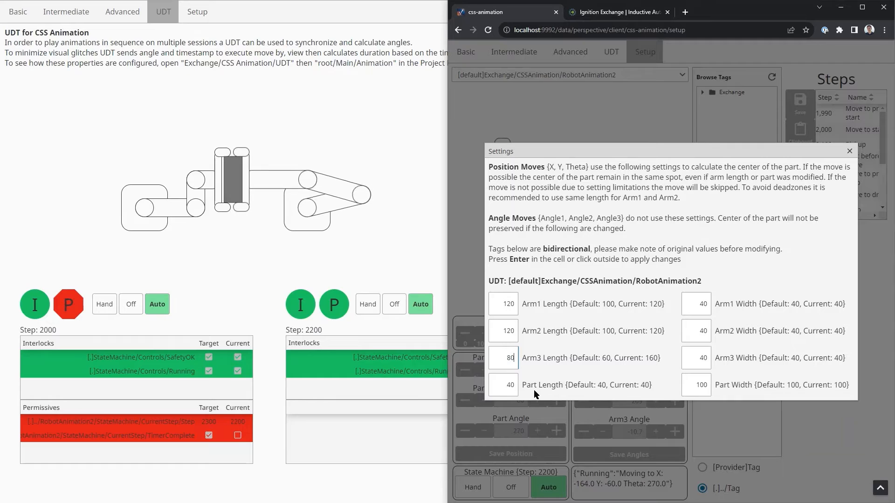
key("Return")
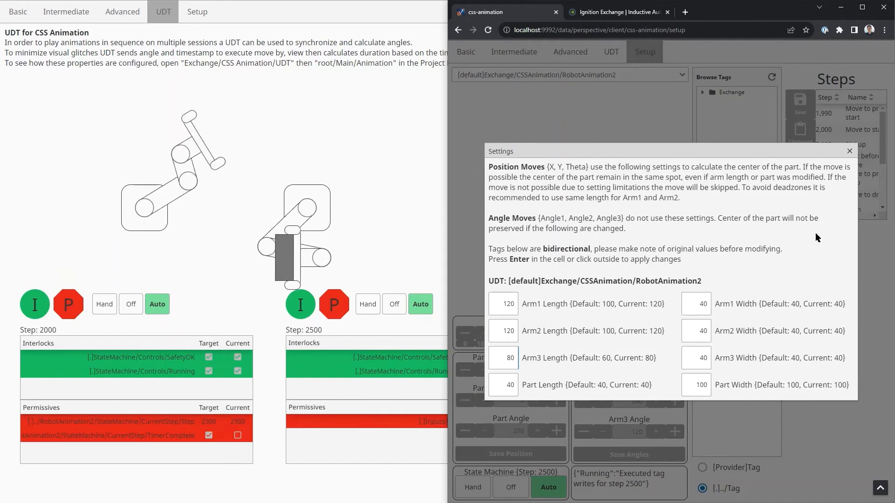
left_click(849, 152)
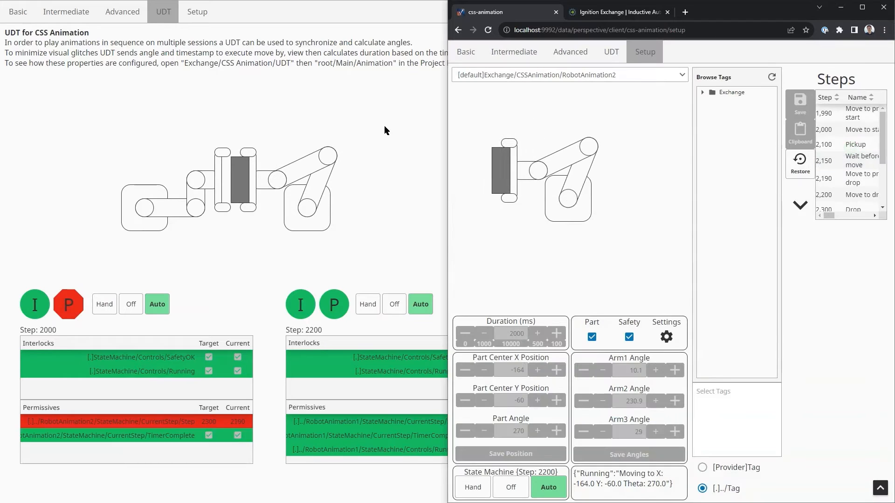
Switch to the first browser session, open its Setup page and put RobotAnimation2's state machine in Hand mode
left_click(359, 110)
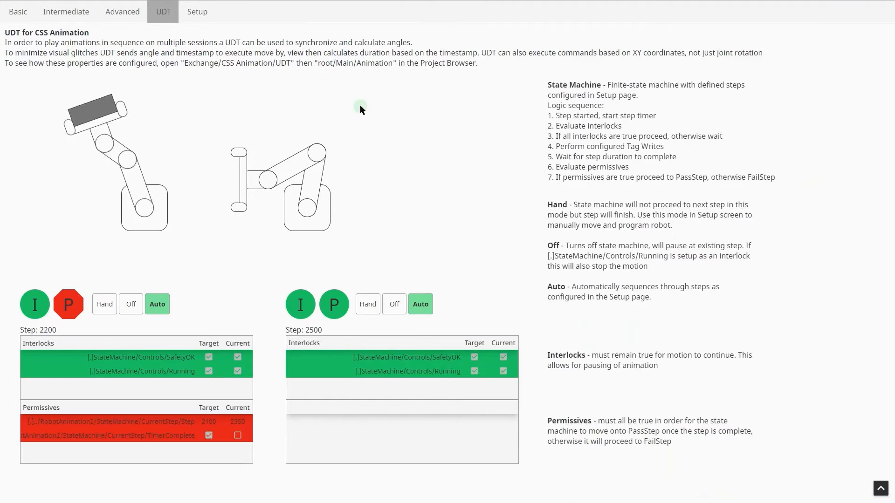
left_click(198, 12)
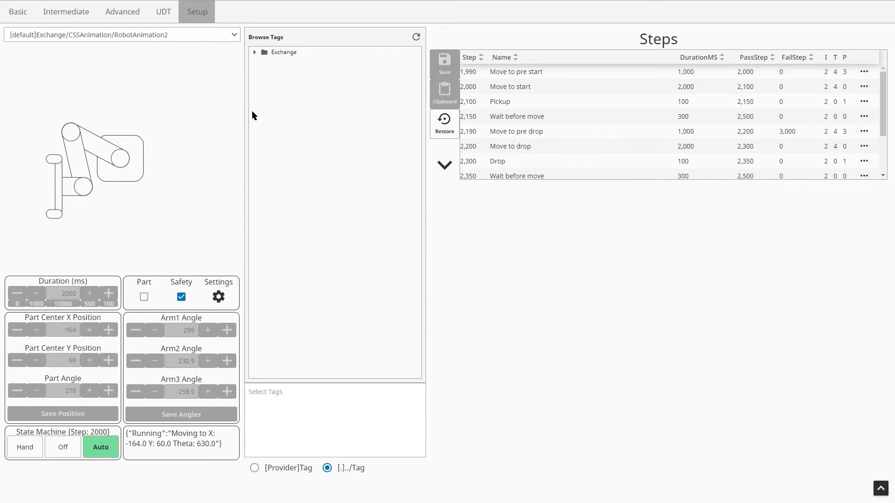
left_click(24, 450)
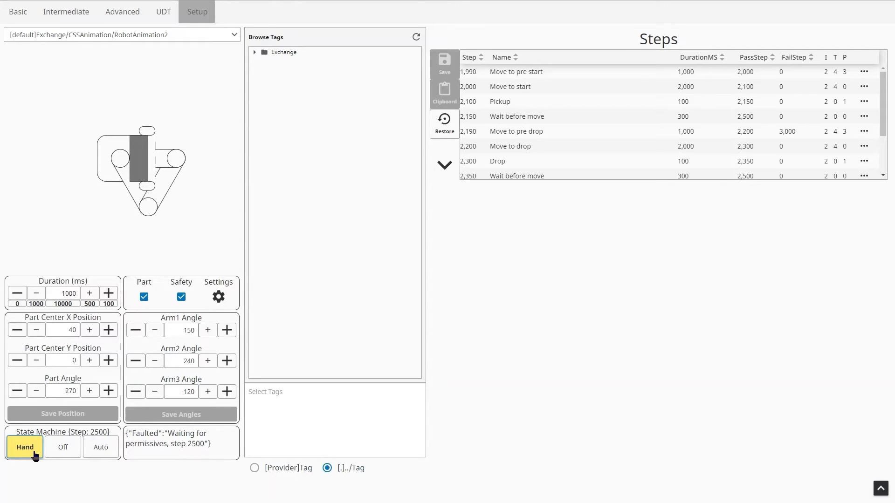
Run RobotAnimation2 manually through the Move to pre start, Move to start, Move to pre drop and Move to drop steps
left_click(532, 73)
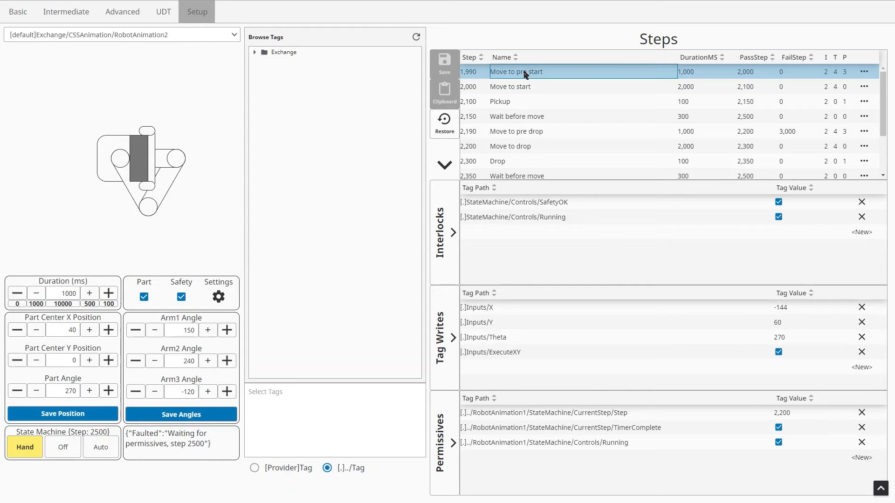
left_click(520, 87)
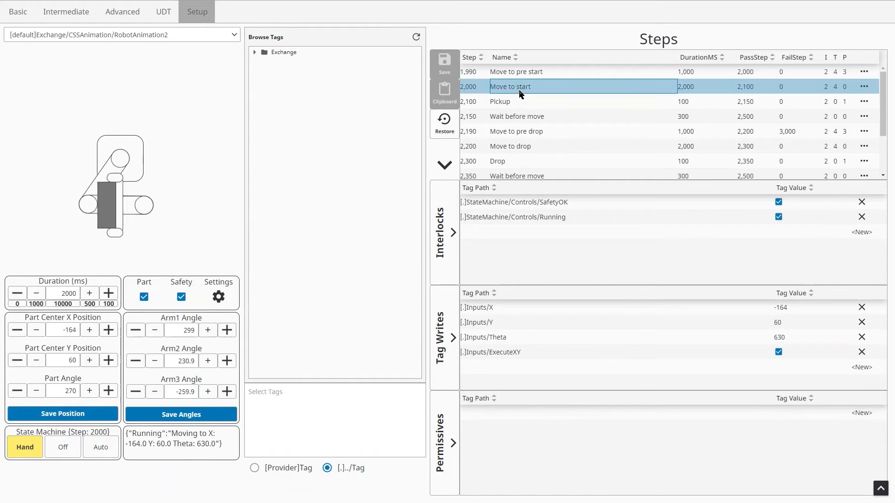
left_click(517, 133)
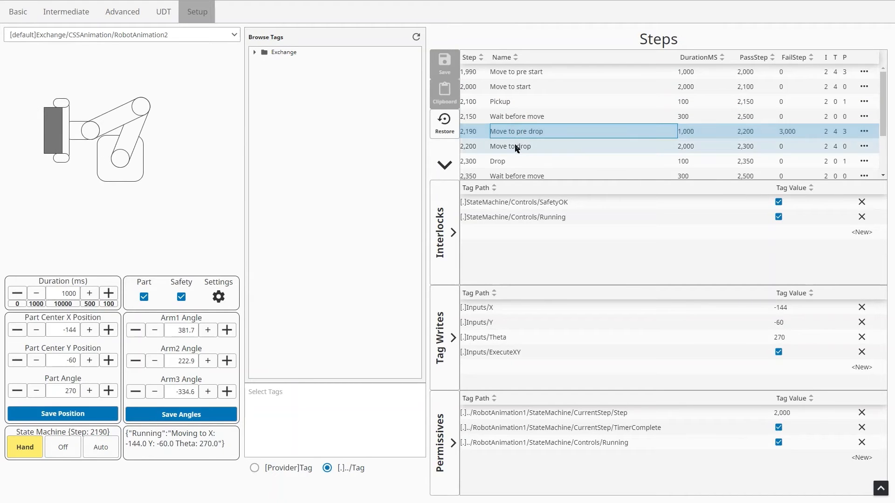
left_click(516, 147)
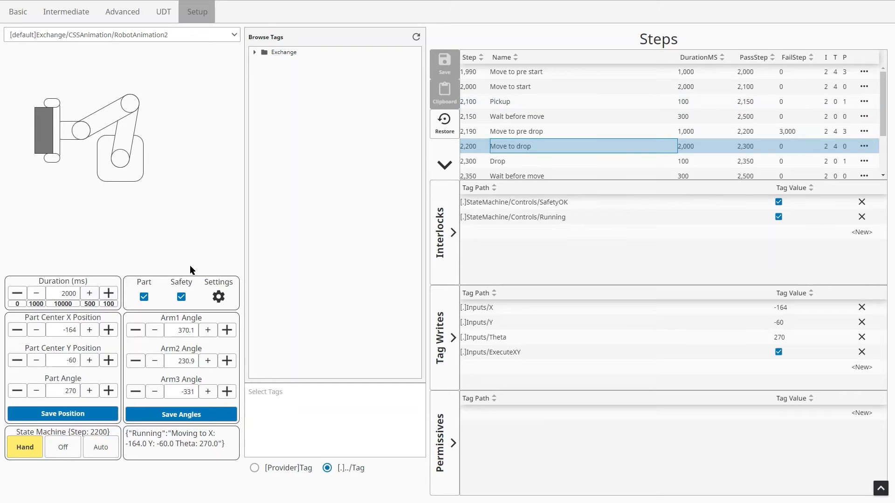
Jog RobotAnimation2's part center to X -74 and Y 60
left_click(106, 331)
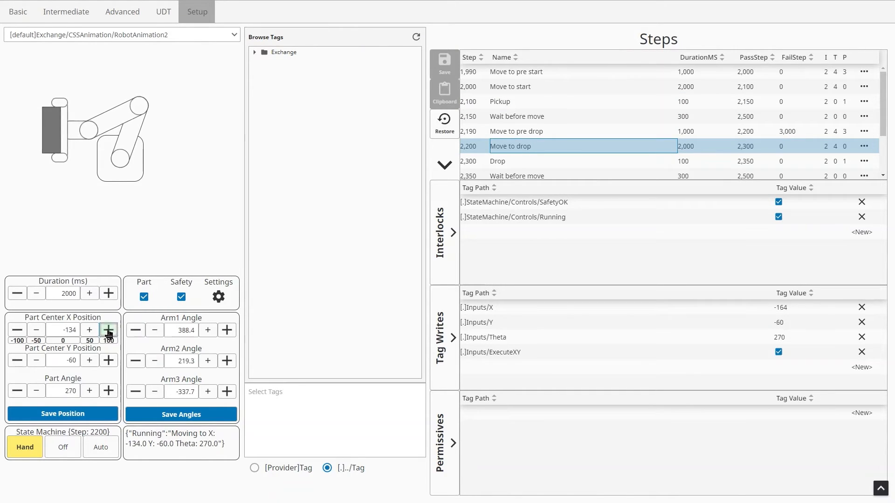
left_click(108, 330)
left_click(109, 330)
left_click(108, 330)
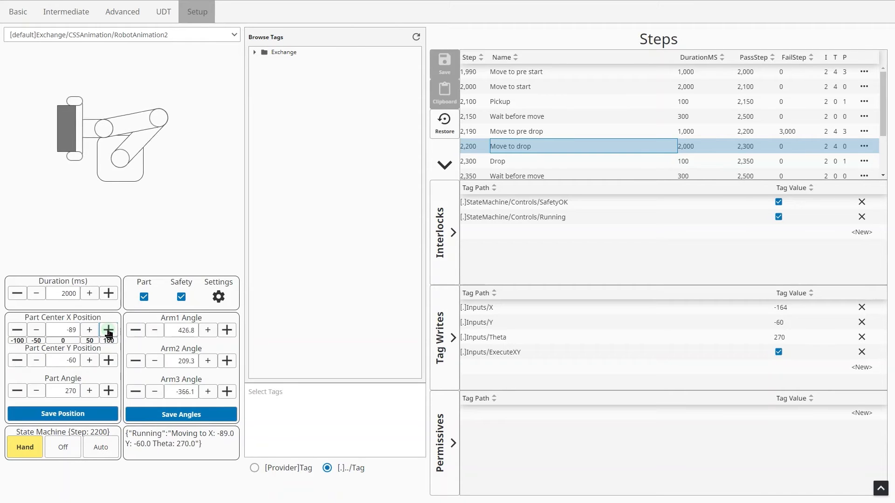
left_click(108, 361)
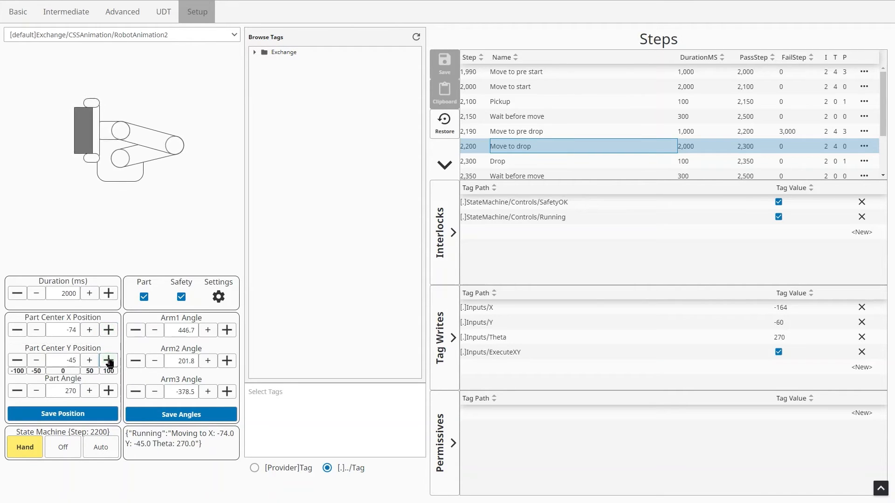
left_click(109, 361)
left_click(109, 361)
left_click(109, 361)
left_click(108, 361)
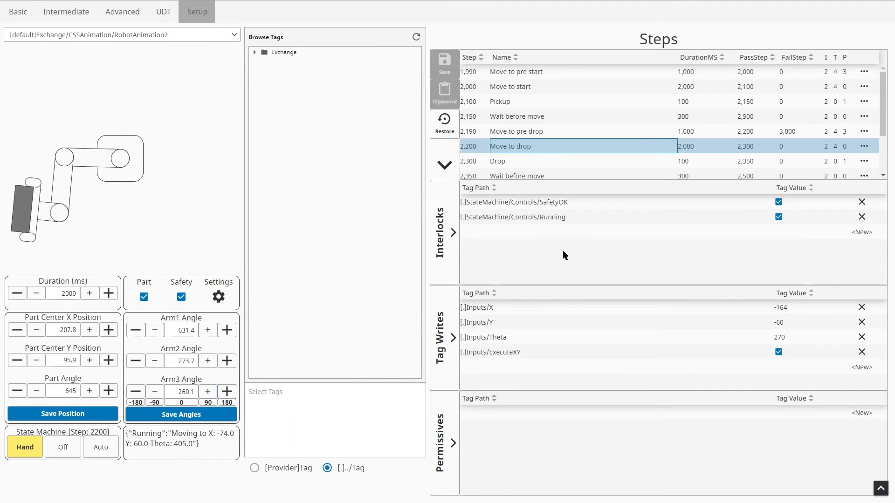
Run the Move to pre drop and Move to drop steps, return RobotAnimation2 to Auto mode and open the UDT page
left_click(513, 134)
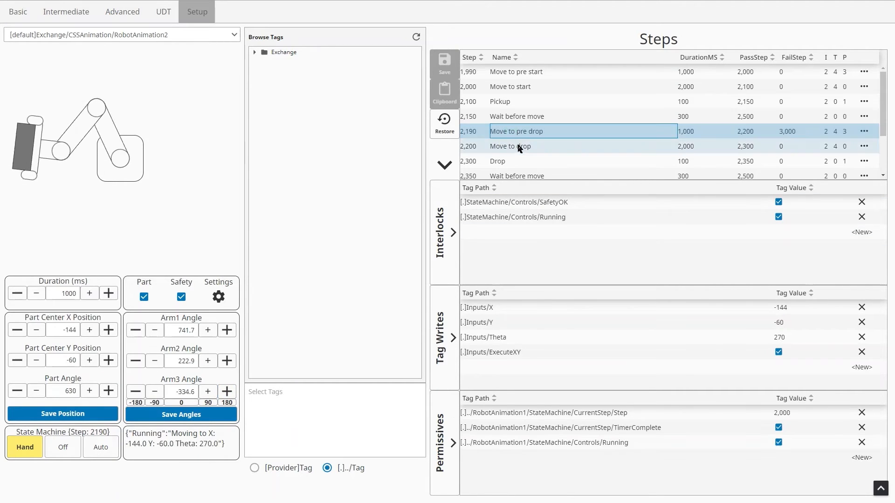
left_click(520, 148)
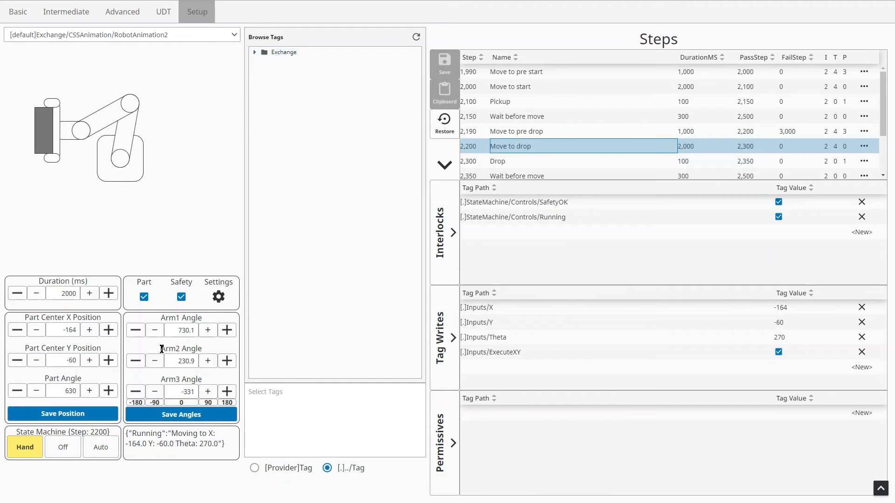
left_click(112, 445)
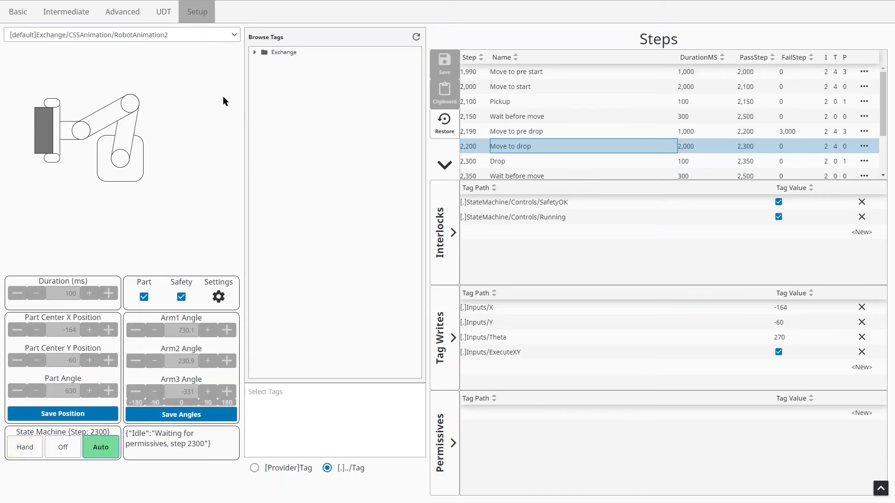
left_click(164, 12)
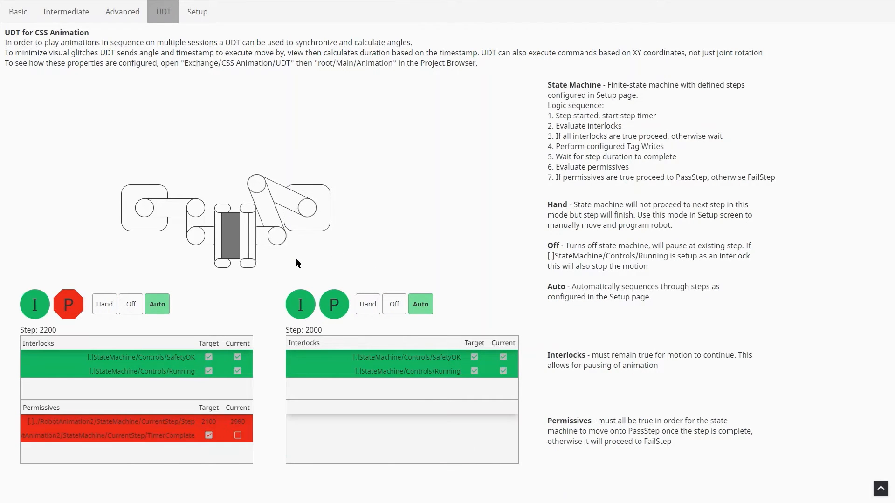
Bring back the second session, widen its window, zoom the page out one level and select the Move to start step
key("alt+Tab")
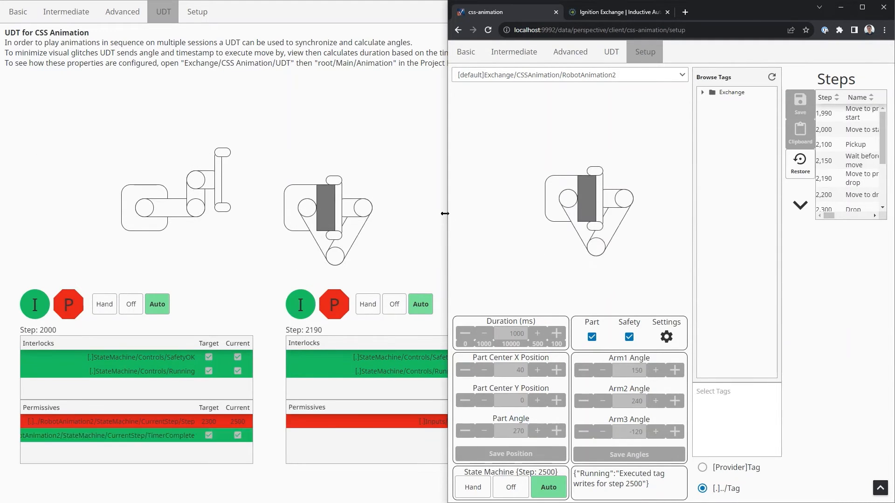
left_click_drag(444, 214, 364, 215)
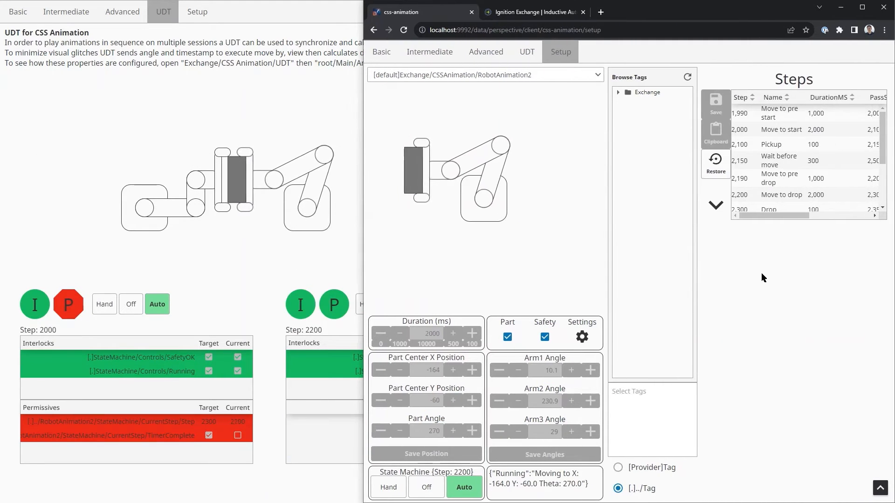
key("ctrl+minus")
key("ctrl+minus")
key("ctrl+plus")
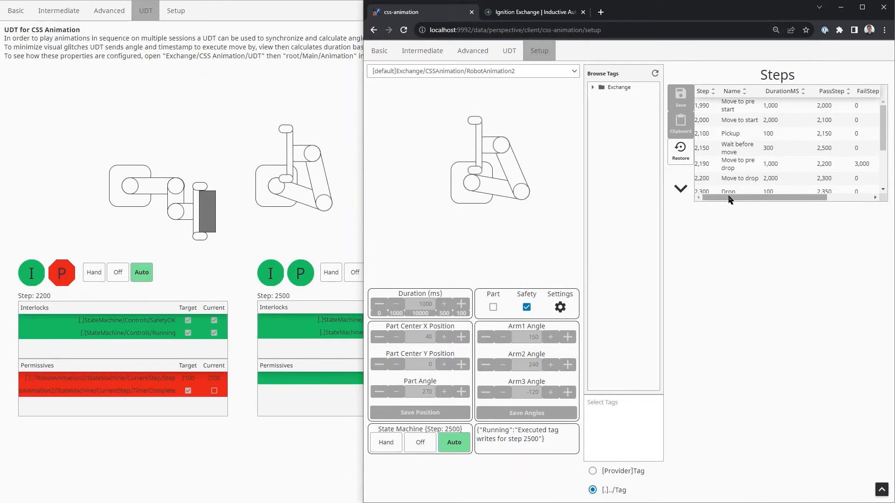
left_click(761, 120)
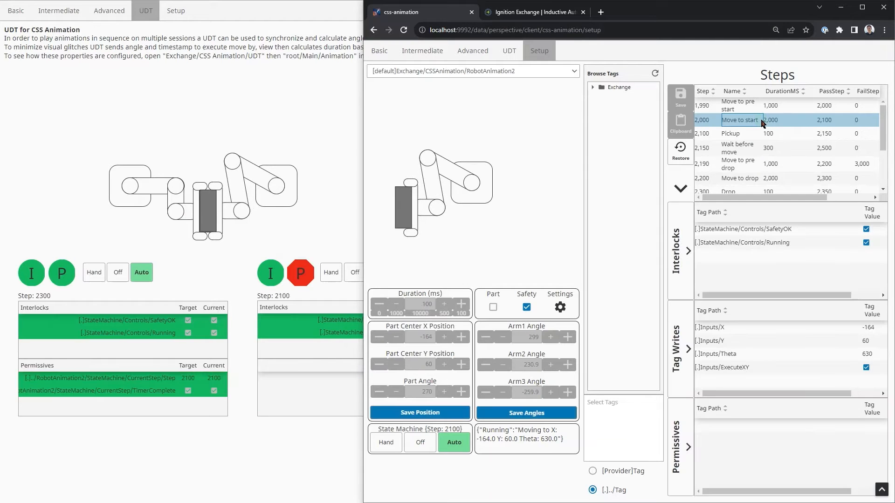
On the first session's Setup page, select the Move to pre start step and set its [.]Inputs/Y tag write to 160
left_click(176, 10)
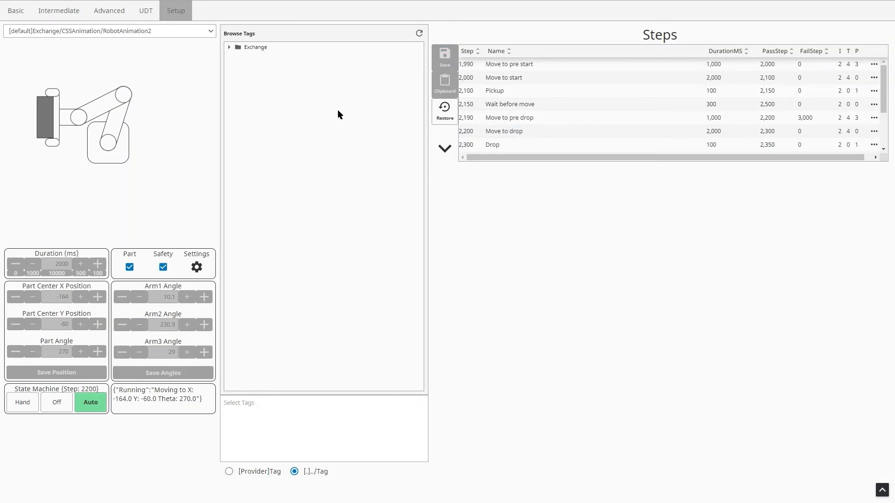
left_click(578, 67)
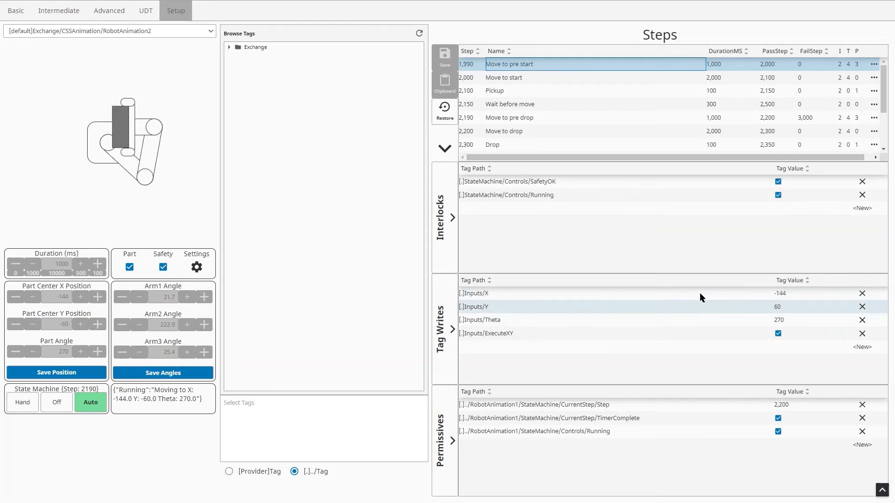
left_click(776, 307)
left_click(777, 307)
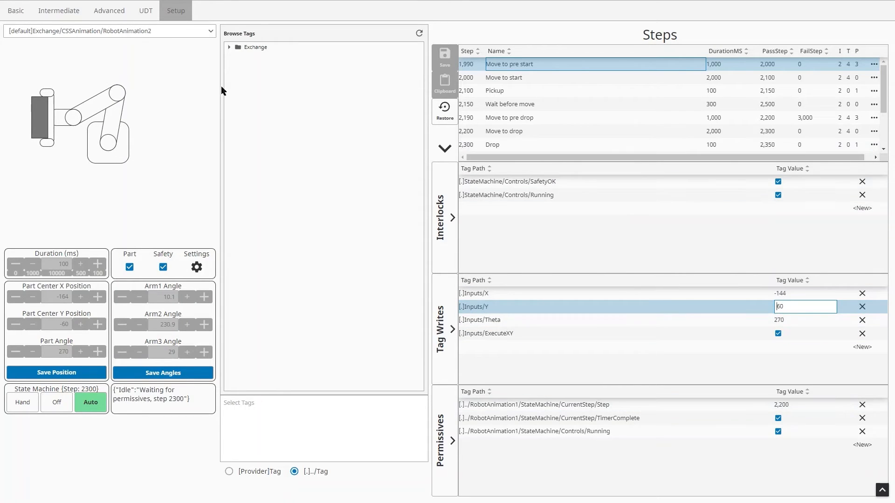
type("1")
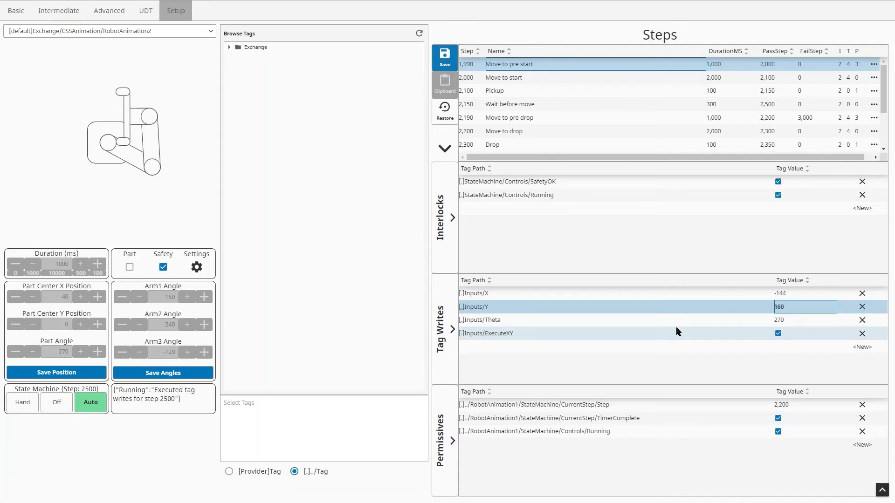
Save the edited Move to pre start step and view both arms on the UDT page, zoomed in one level
left_click(447, 58)
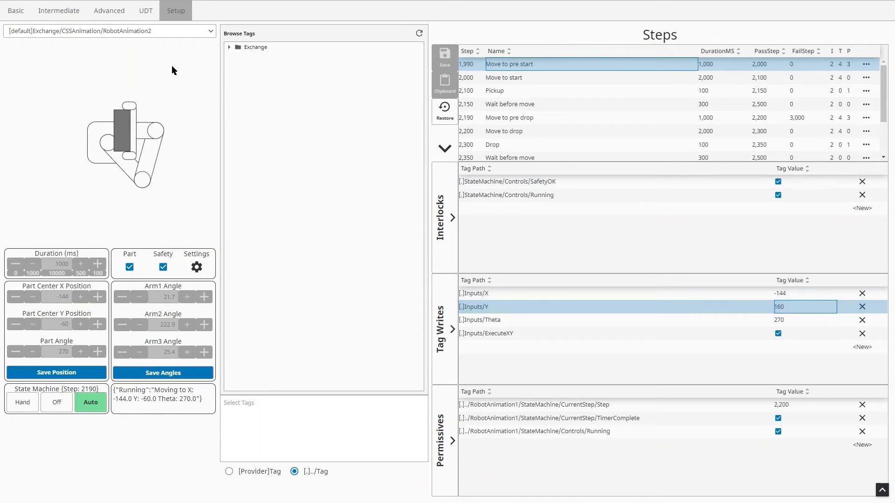
left_click(144, 12)
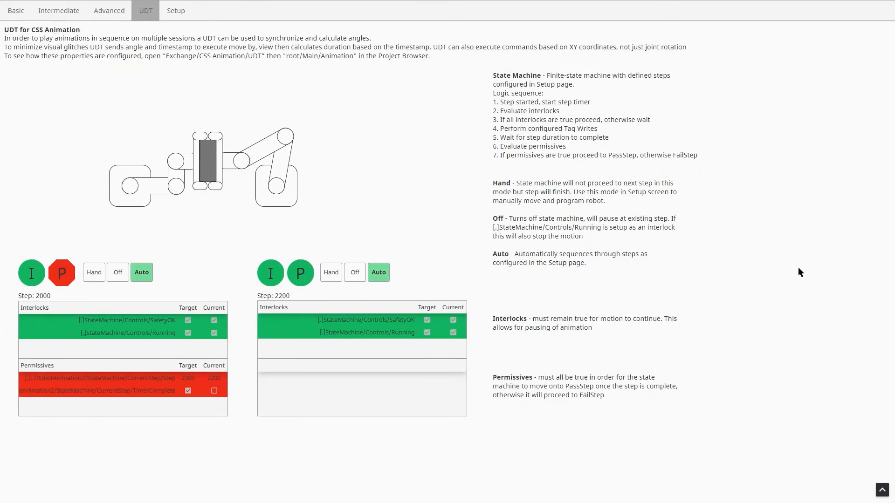
key("ctrl+plus")
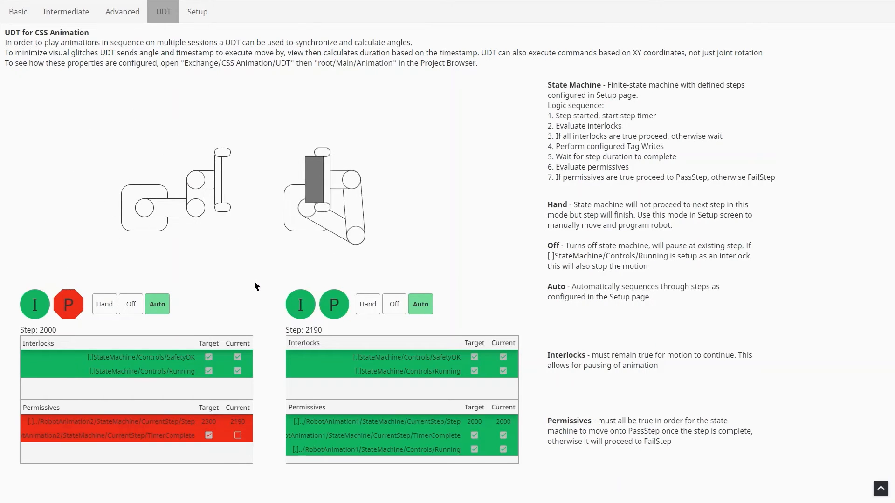
Return to the Setup page, set the Move to pre start step's [.]Inputs/Y tag write to 60 and save
left_click(190, 15)
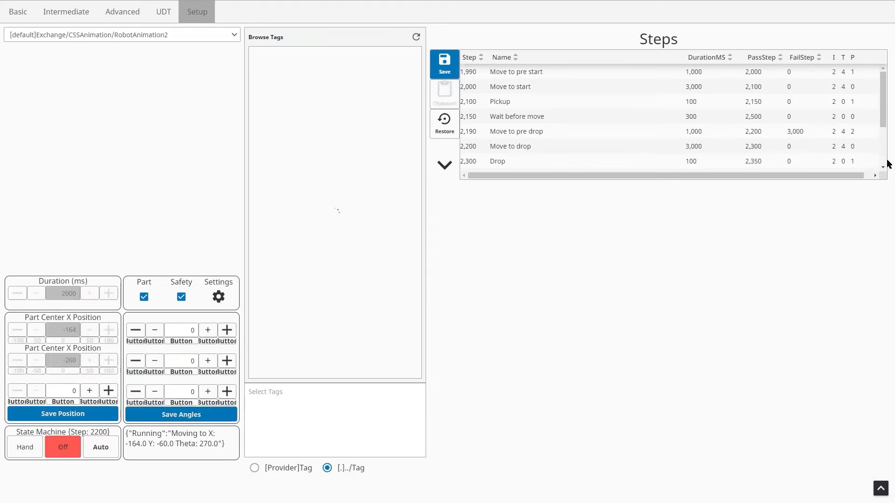
left_click(798, 74)
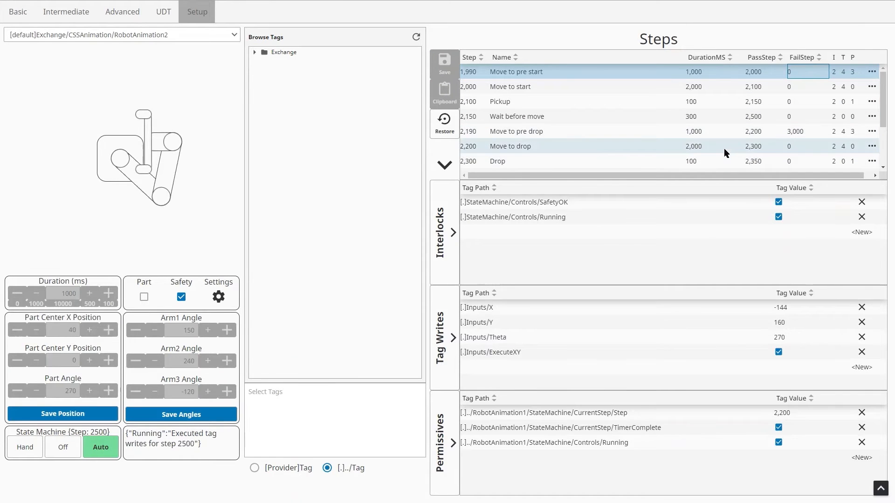
left_click(779, 322)
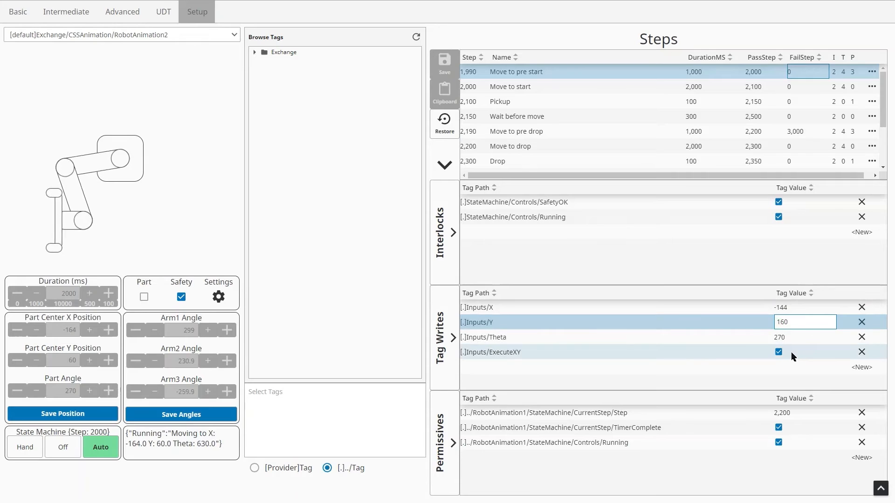
key("Delete")
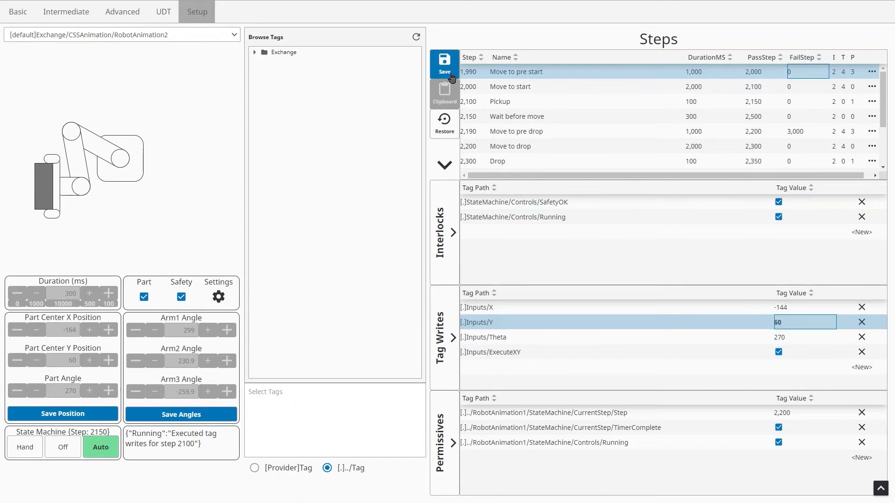
left_click(445, 65)
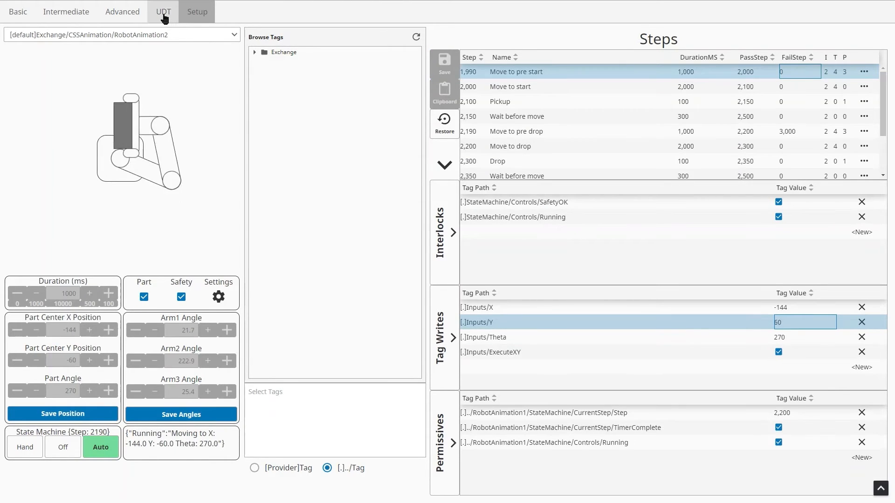
Check the synced arms on the Advanced page, and expand Exchange/CSSAnimation in the Setup page's tag browser
left_click(126, 14)
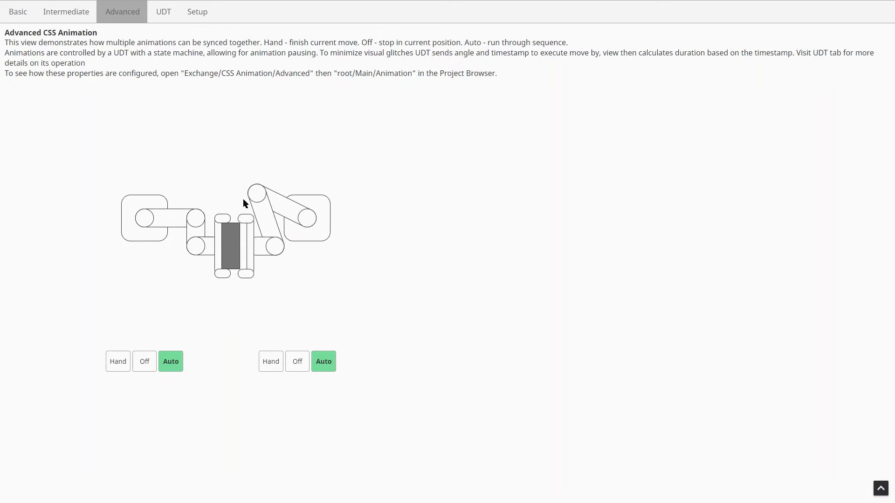
left_click(205, 18)
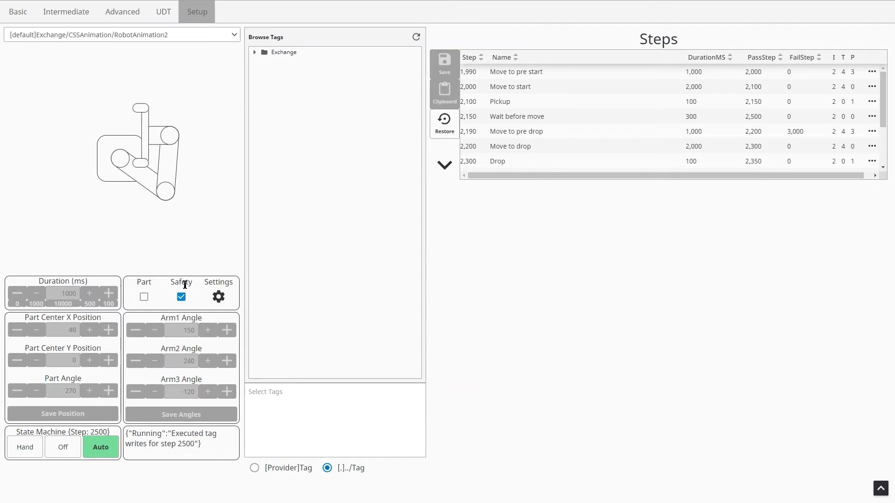
left_click(253, 53)
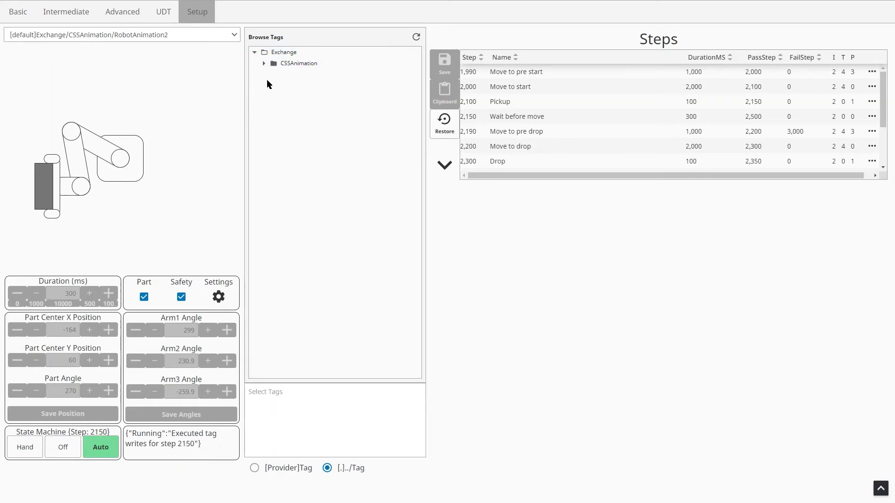
left_click(264, 64)
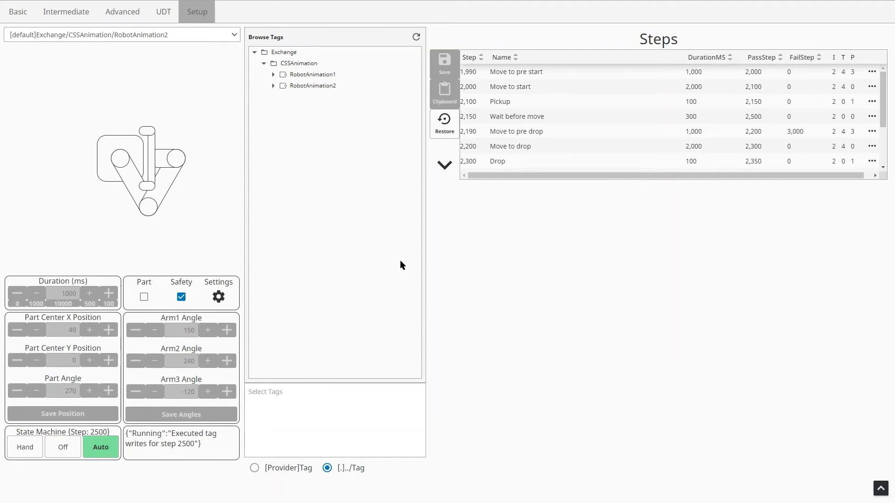
Put RobotAnimation2 in Hand mode and run the Move to start and Move to pre start steps, ending at Move to pre start
left_click(693, 72)
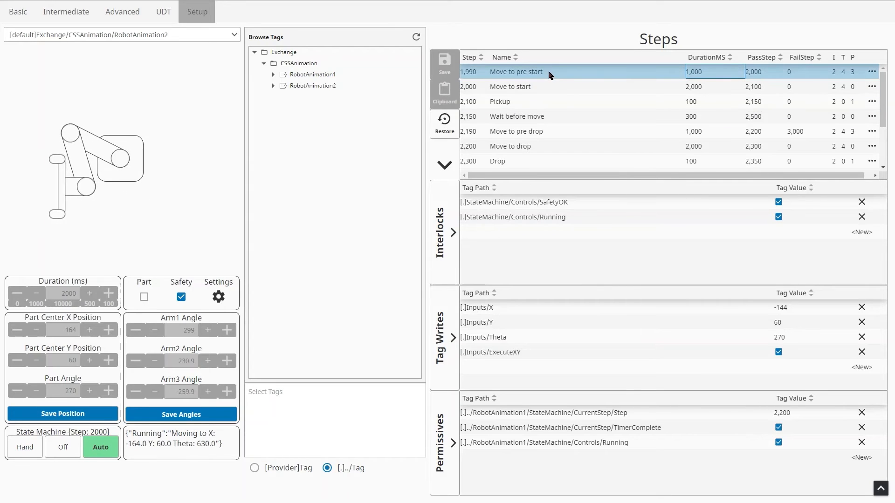
left_click(25, 447)
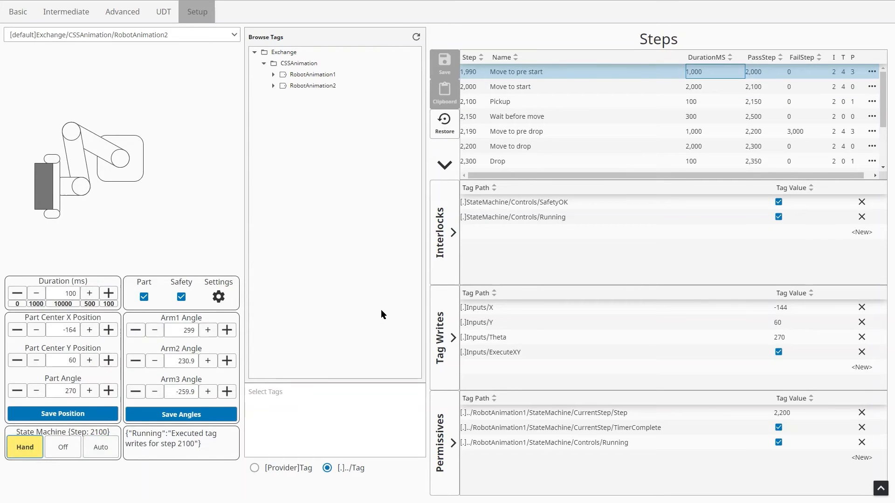
left_click(533, 89)
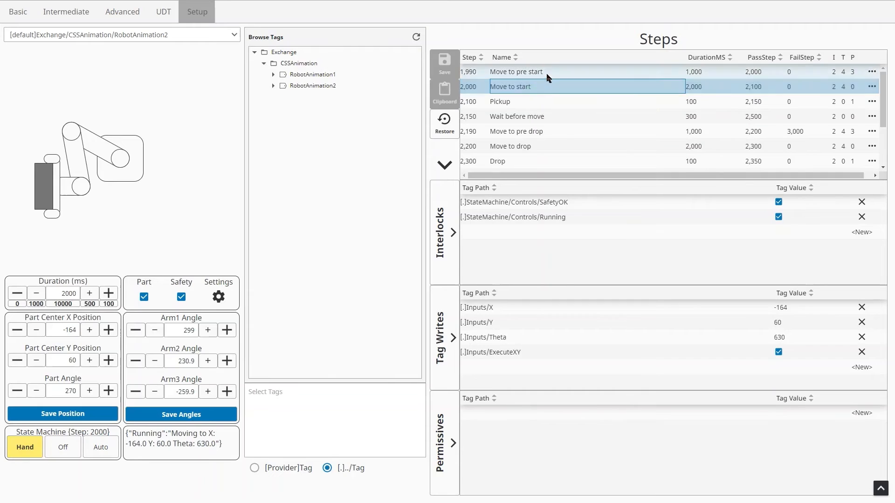
left_click(545, 76)
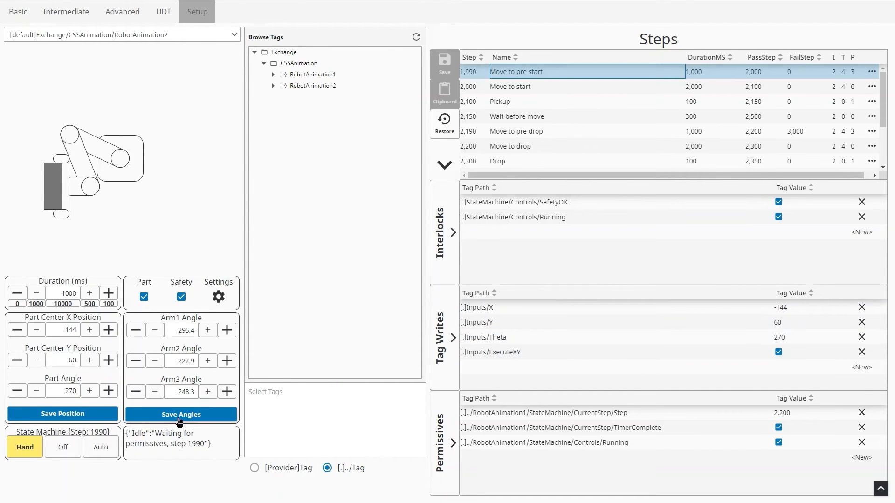
left_click(559, 82)
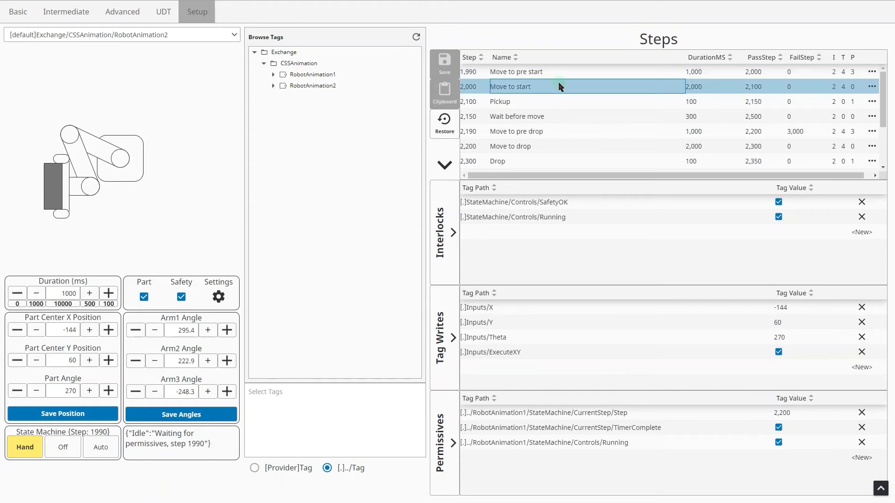
left_click(554, 76)
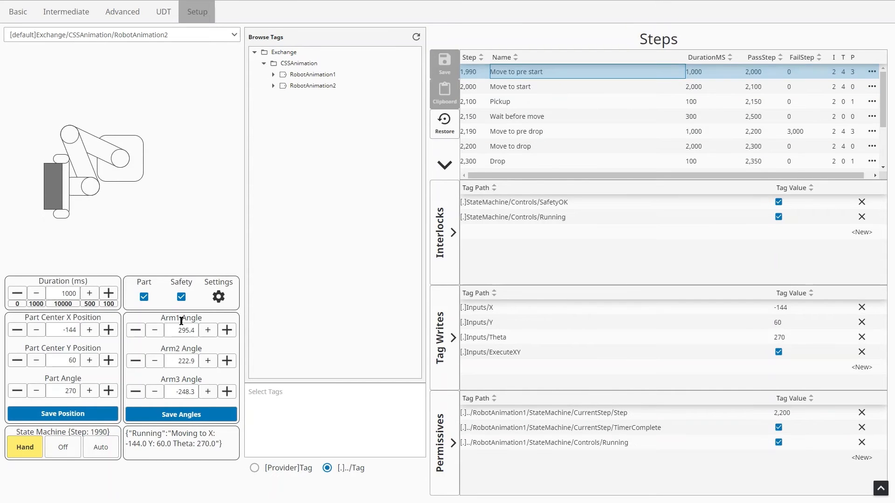
Save the current arm angles to the Move to pre start step, remove its [.]Inputs/Part write, and resave the angles with a 1100 ms duration
left_click(183, 415)
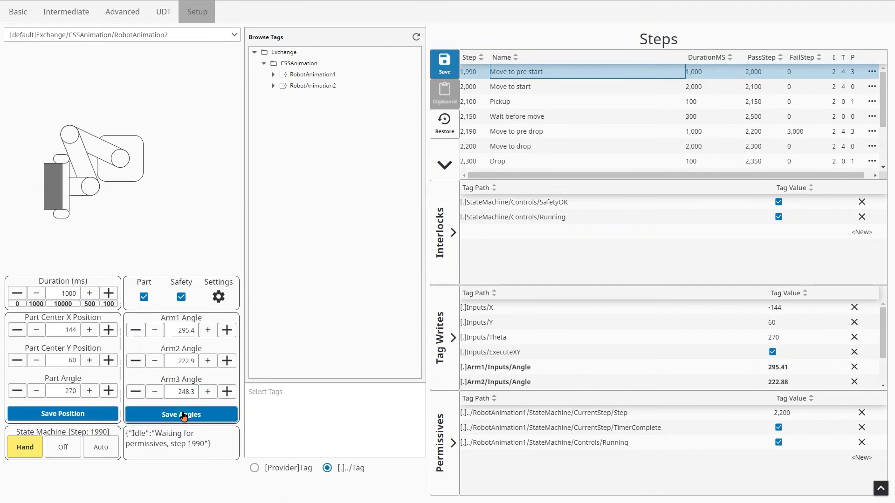
left_click_drag(883, 328, 881, 344)
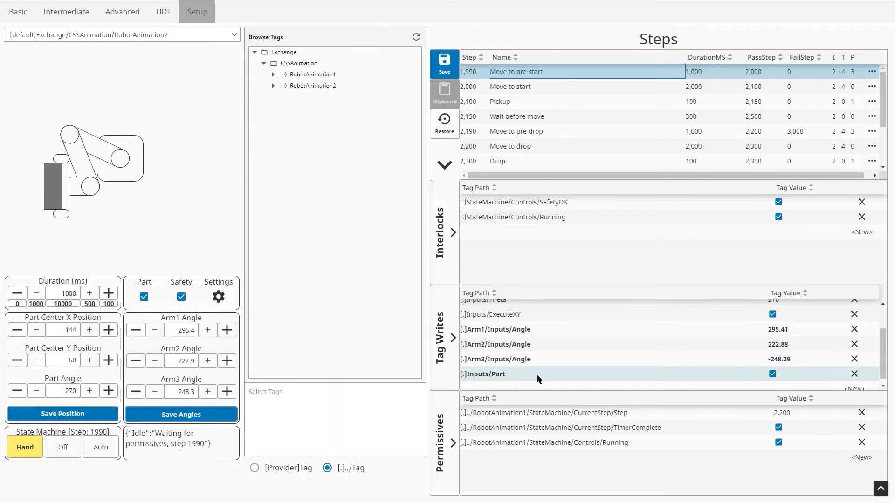
left_click(856, 374)
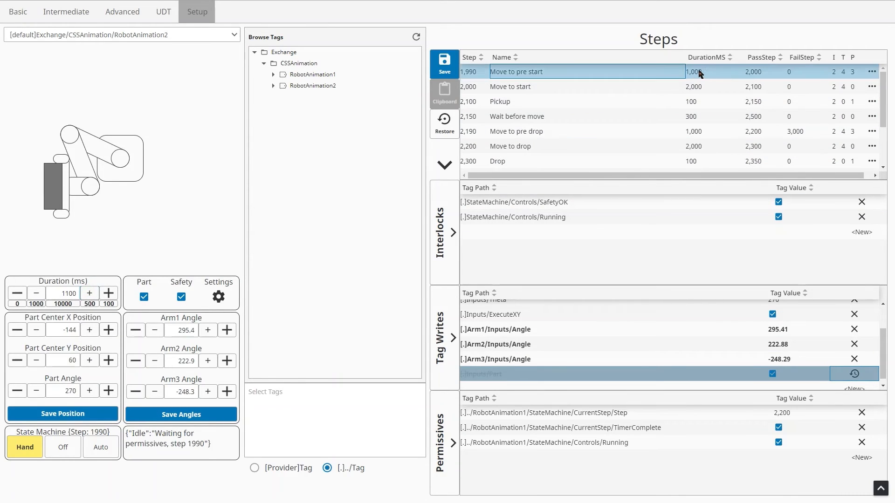
left_click(218, 416)
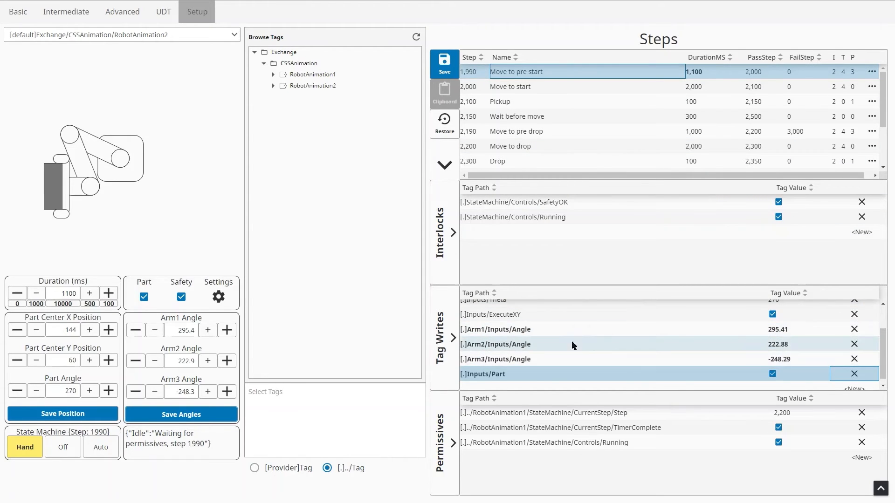
Mark the step's ExecuteXY, Theta, Y, X and Part tag writes for deletion, and restore the saved step configuration
scroll(589, 337, "up", 3)
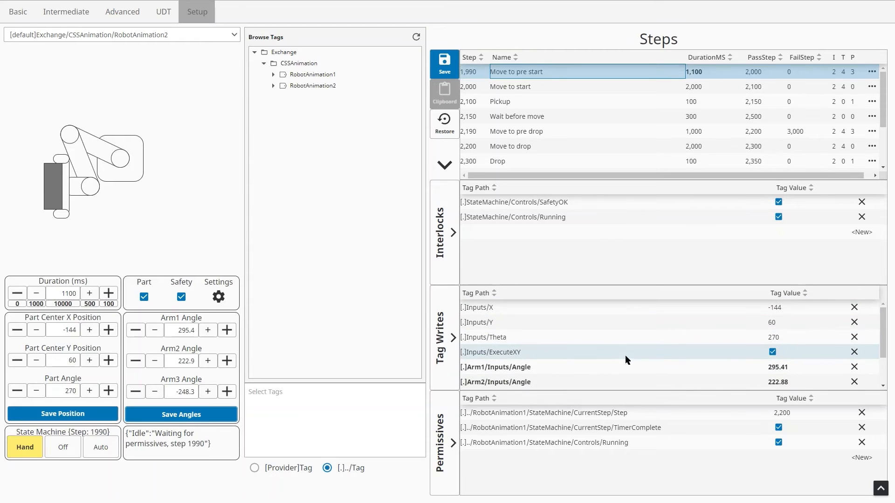
left_click(855, 353)
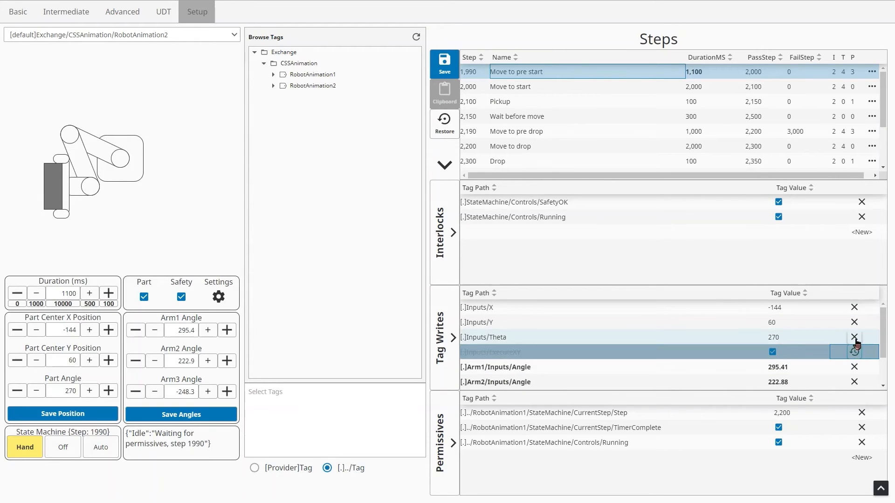
left_click(855, 337)
left_click(855, 322)
left_click(855, 307)
left_click_drag(885, 325, 885, 348)
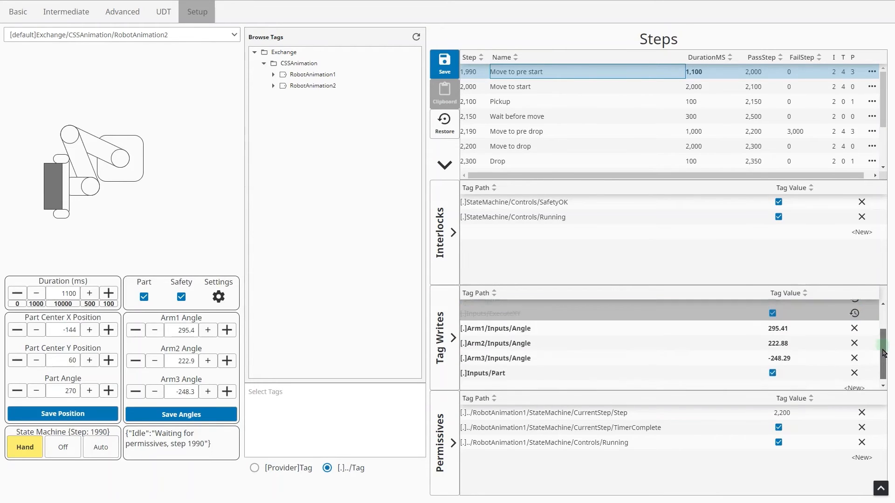
left_click(855, 370)
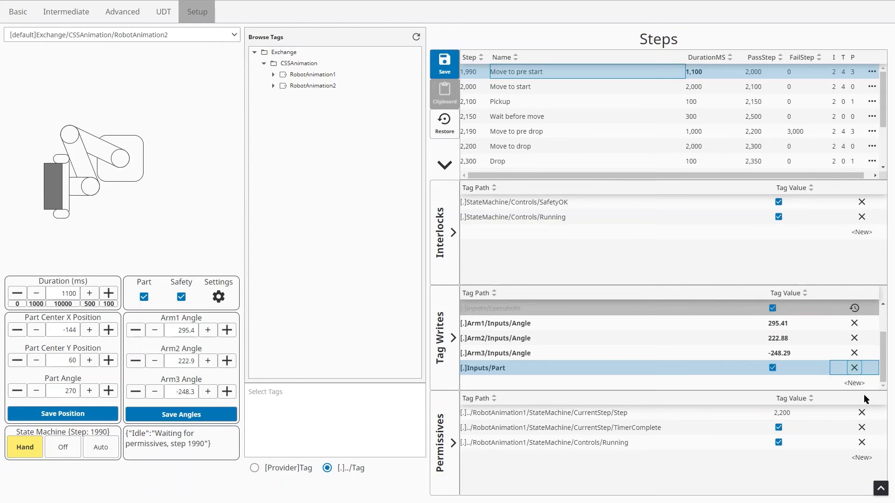
left_click(854, 368)
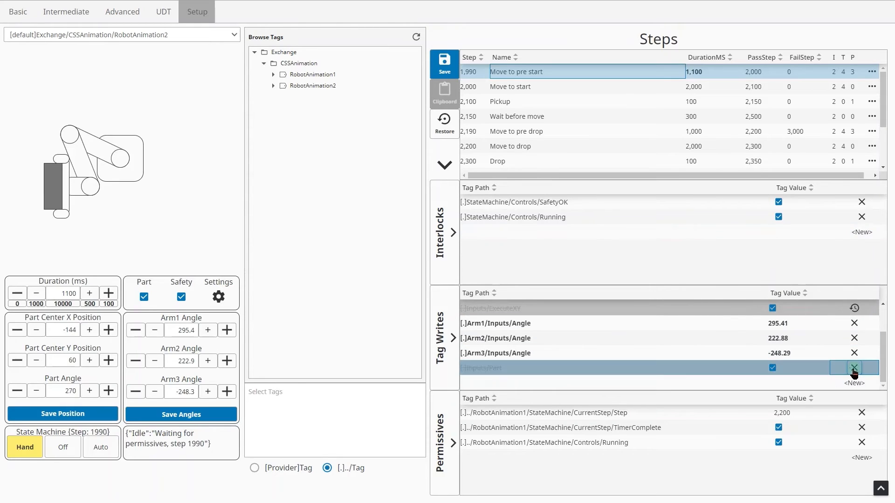
left_click(445, 125)
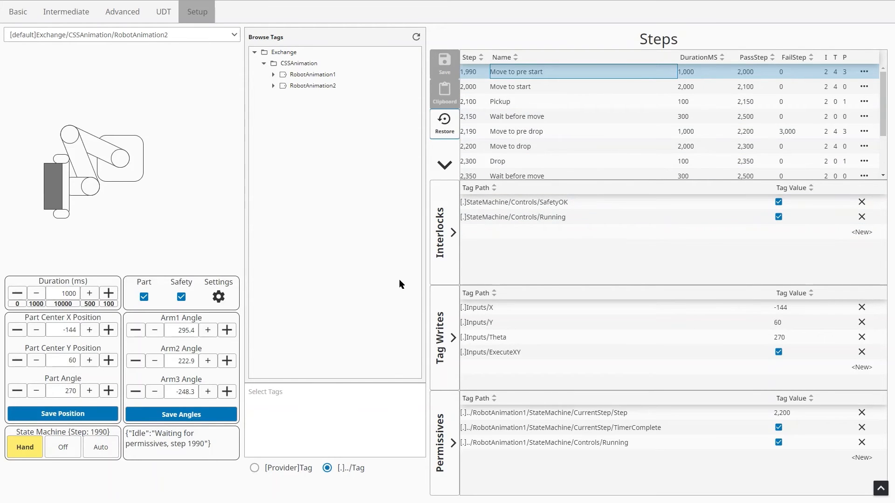
Jog the part to X -129, Y 75 and angle 285, save that position to Move to pre start, and restore the saved configuration
left_click(108, 330)
left_click(108, 361)
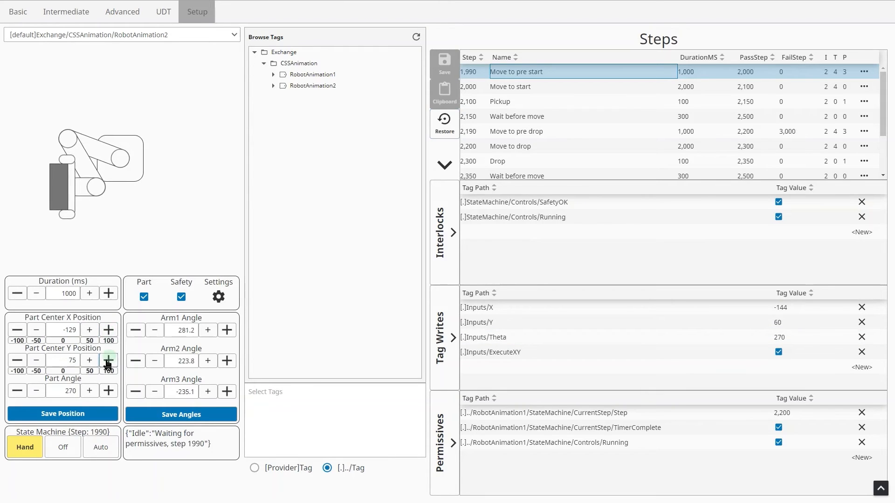
left_click(107, 393)
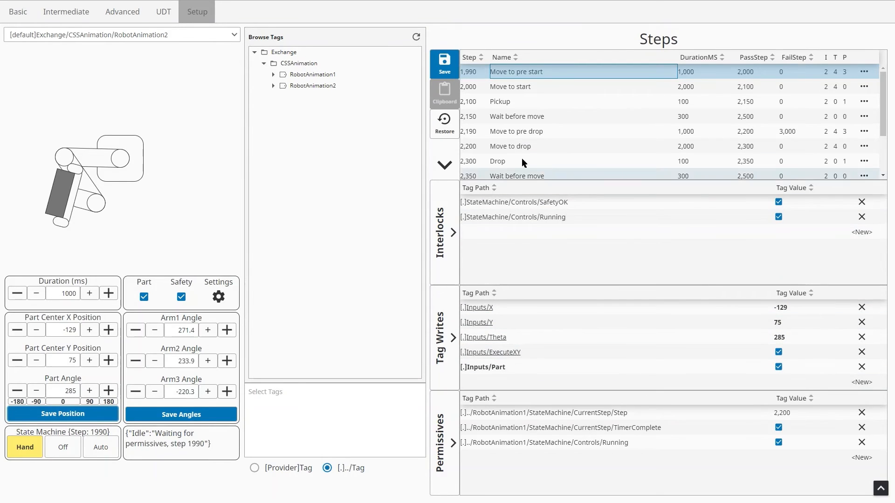
left_click(442, 126)
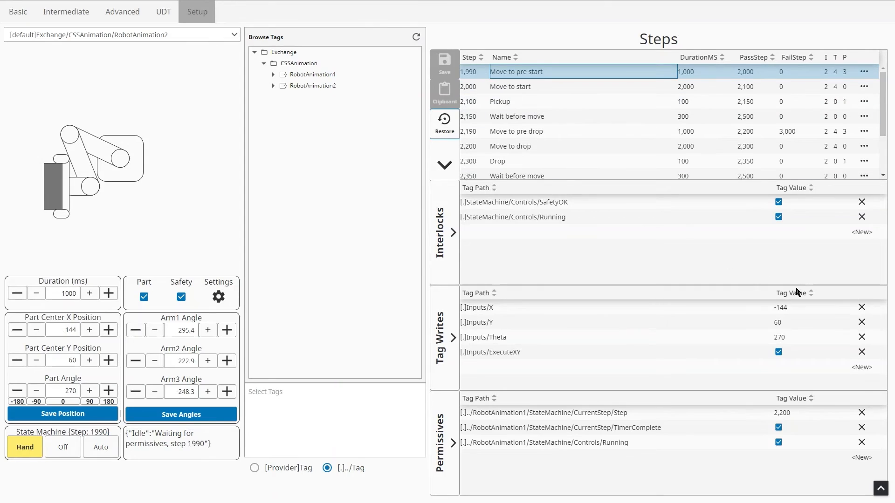
Set the Move to pre start step's [.]Inputs/Y tag write to 860, and replace that value with true
left_click(783, 322)
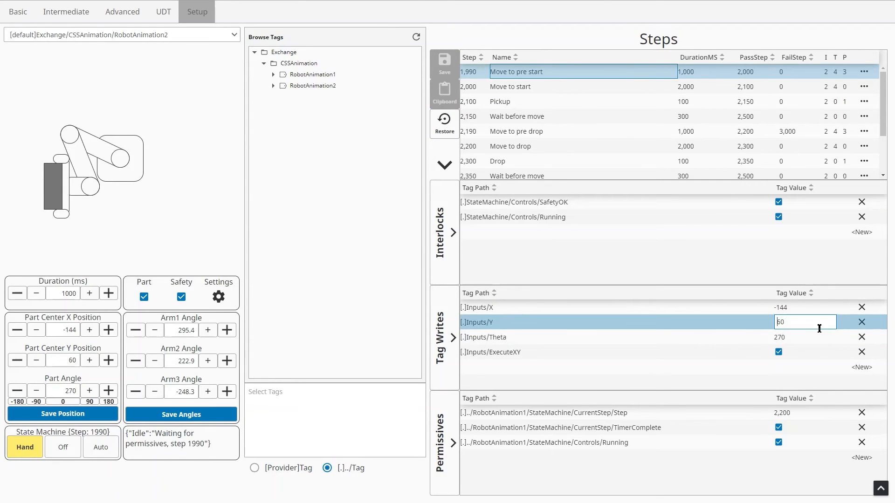
key("Return")
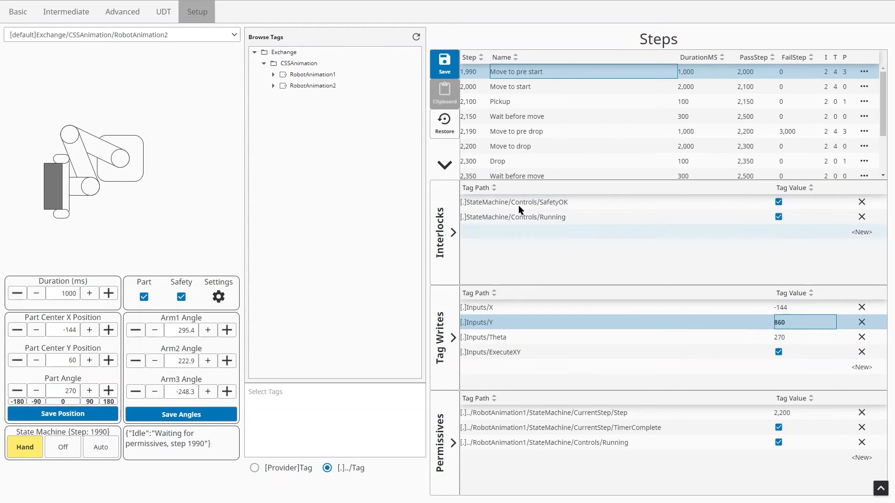
left_click(803, 323)
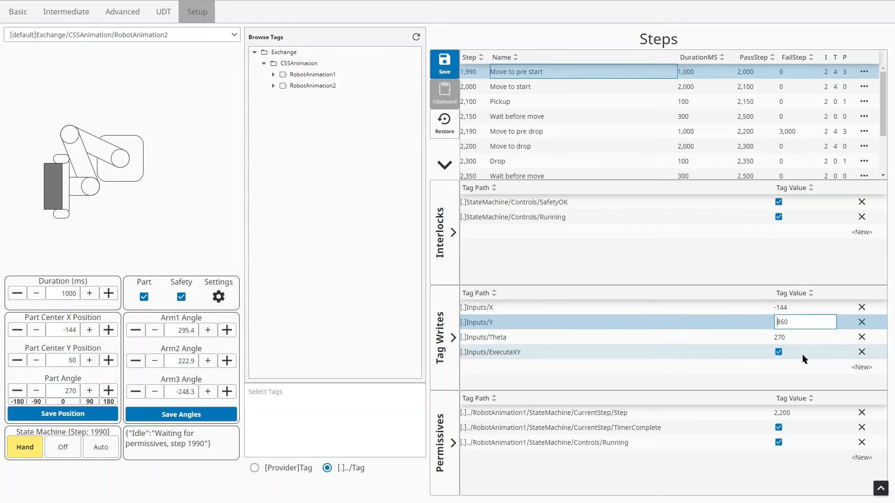
double_click(795, 322)
type("true")
key("Return")
left_click(781, 323)
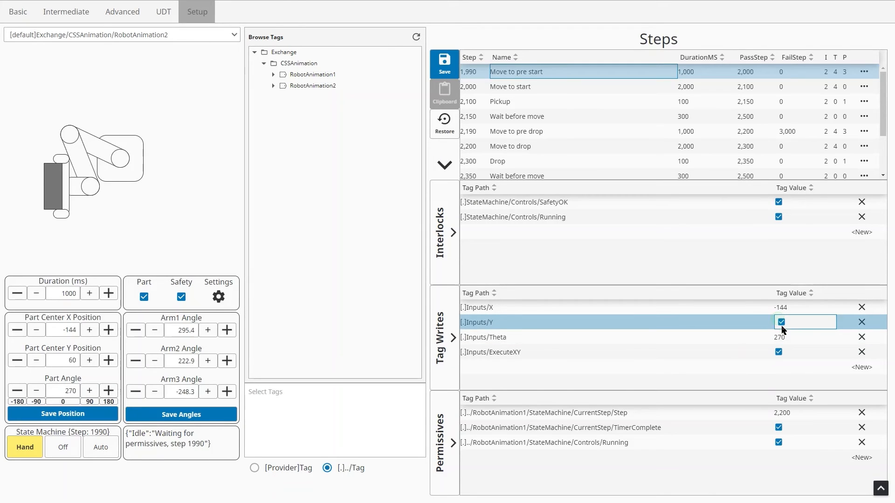
Set the Move to pre start step's [.]Inputs/Y tag write to false, and restore the saved configuration
left_click(814, 332)
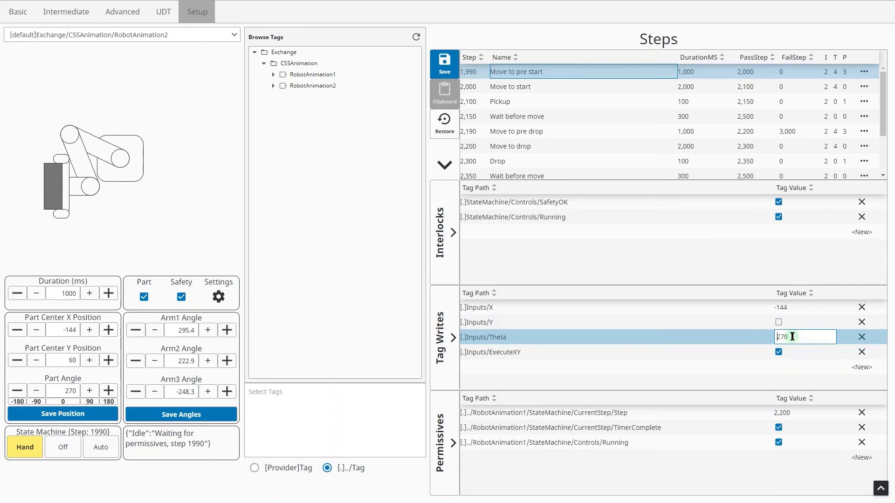
left_click(797, 325)
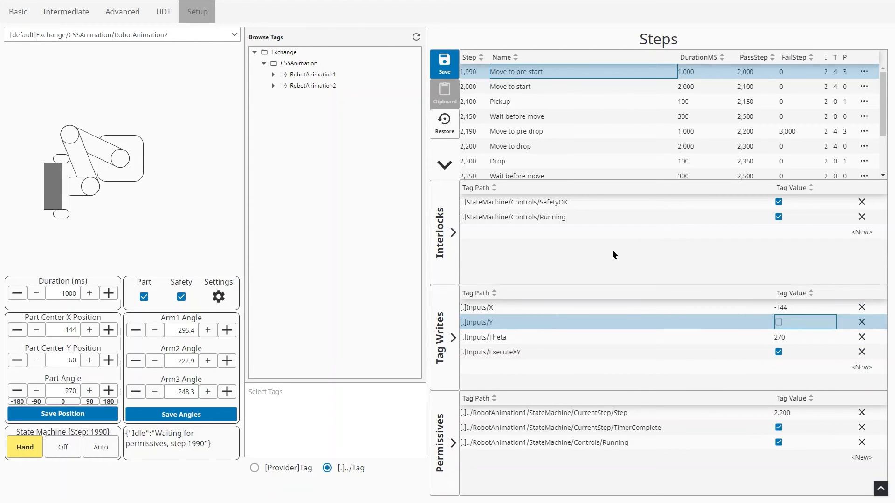
left_click(446, 125)
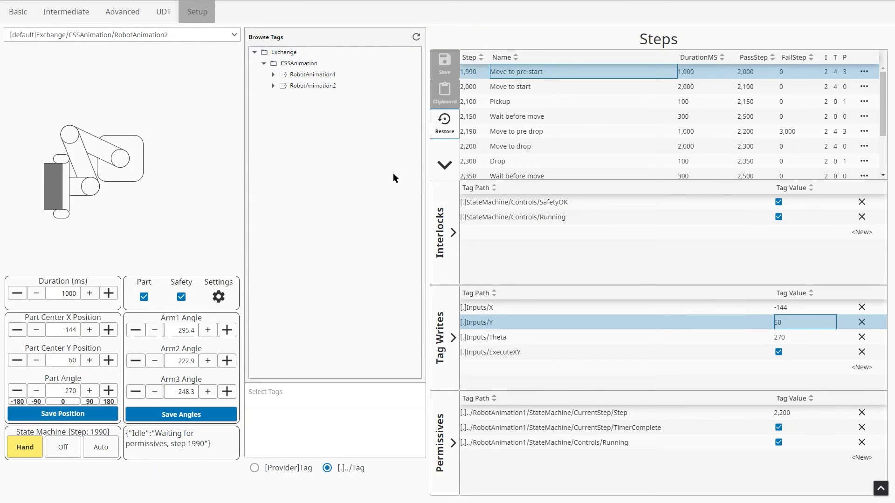
Select the Part and Theta tags from RobotAnimation1's Inputs folder, using the relative [.]../Tag path format
left_click(273, 75)
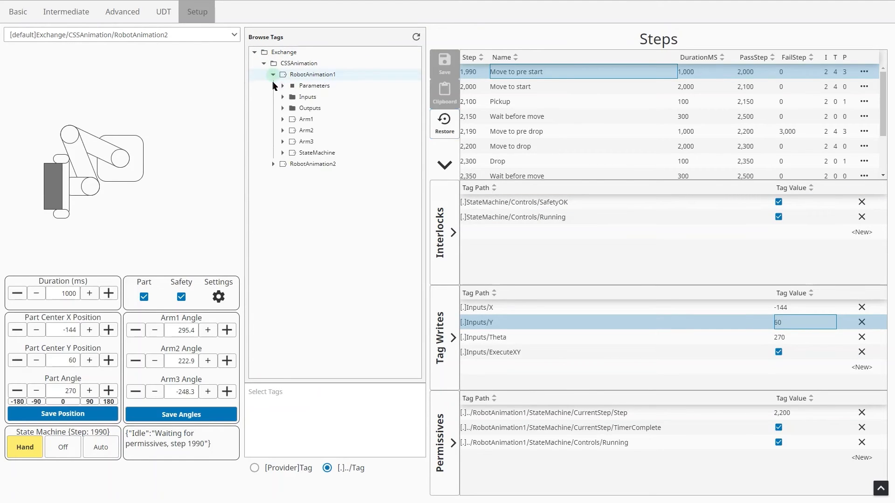
left_click(283, 120)
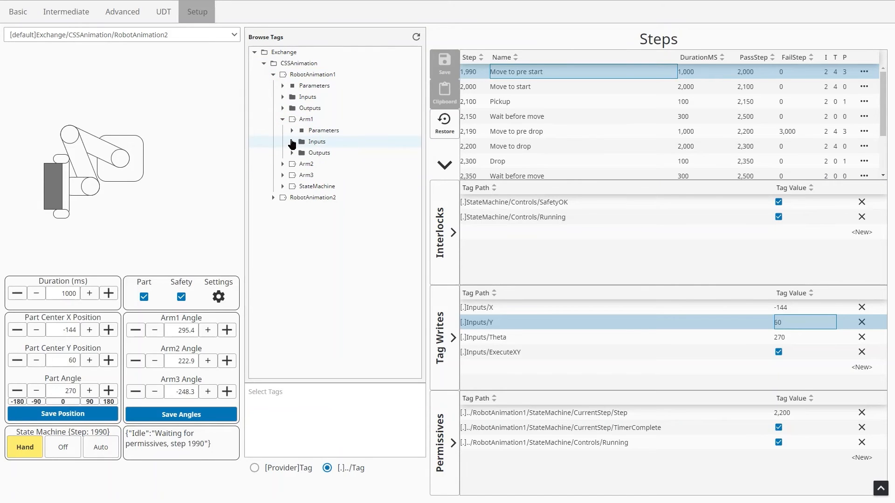
left_click(283, 97)
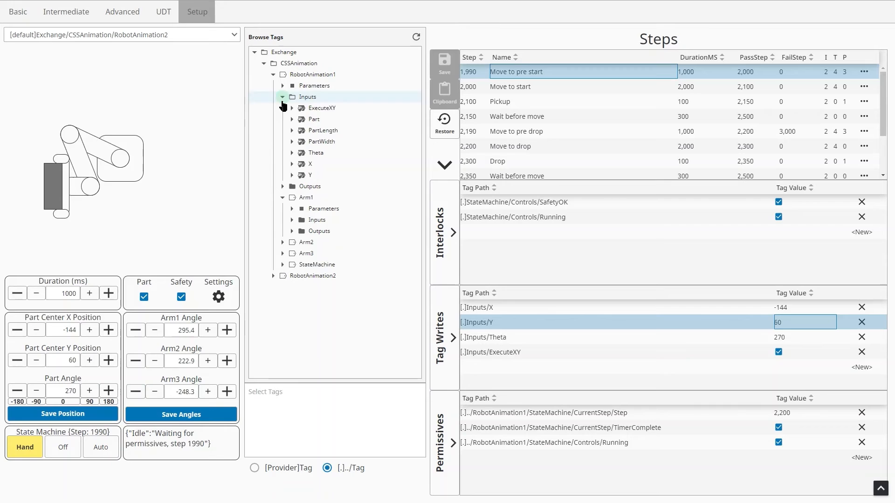
left_click(312, 120)
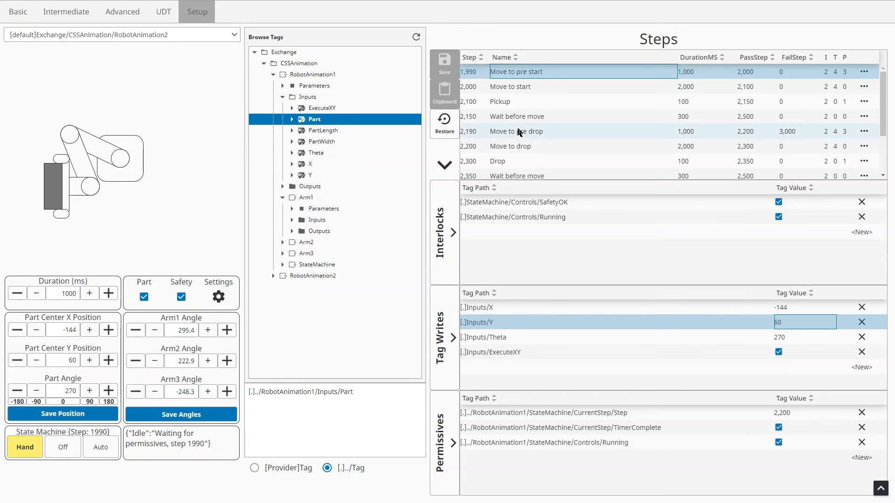
left_click(324, 153, "ctrl")
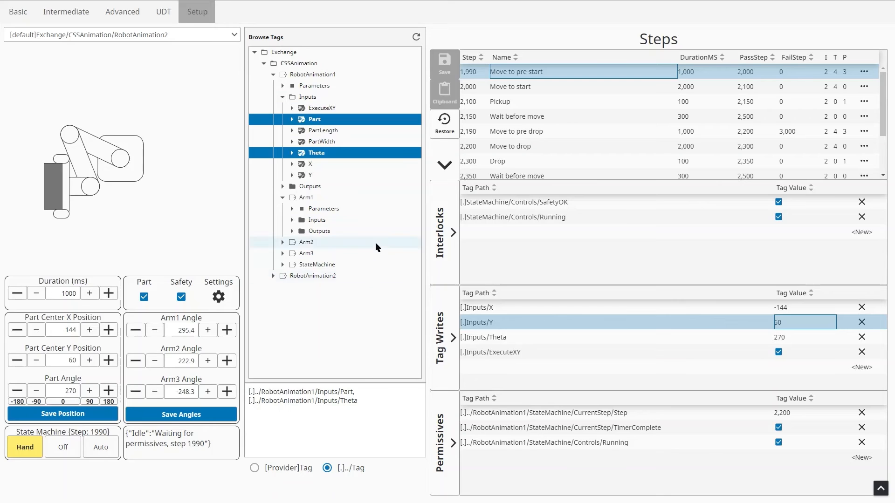
left_click_drag(360, 402, 245, 388)
left_click(371, 409)
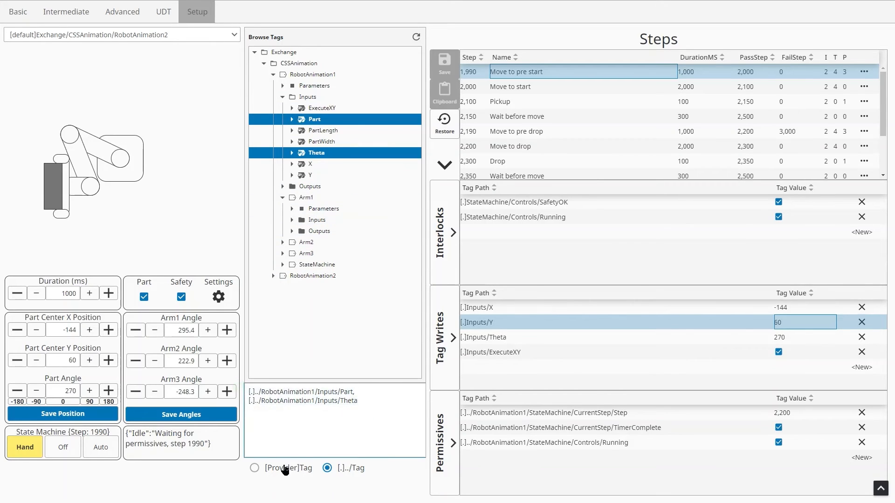
left_click(261, 469)
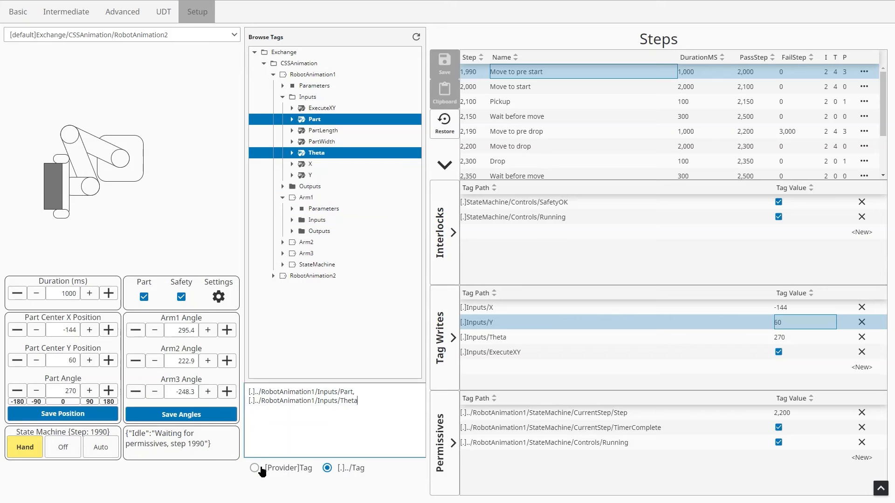
left_click(328, 468)
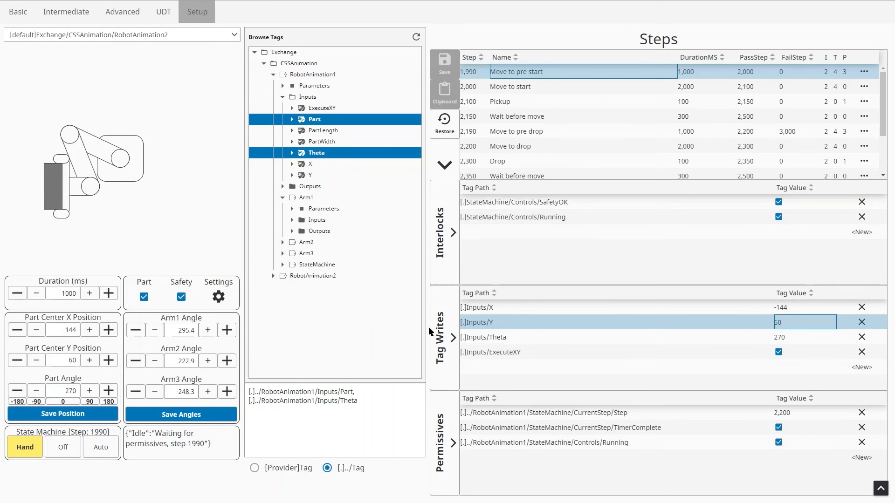
Add the selected Part and Theta tags to the Move to pre start step's interlocks, tag writes and permissives
left_click(446, 227)
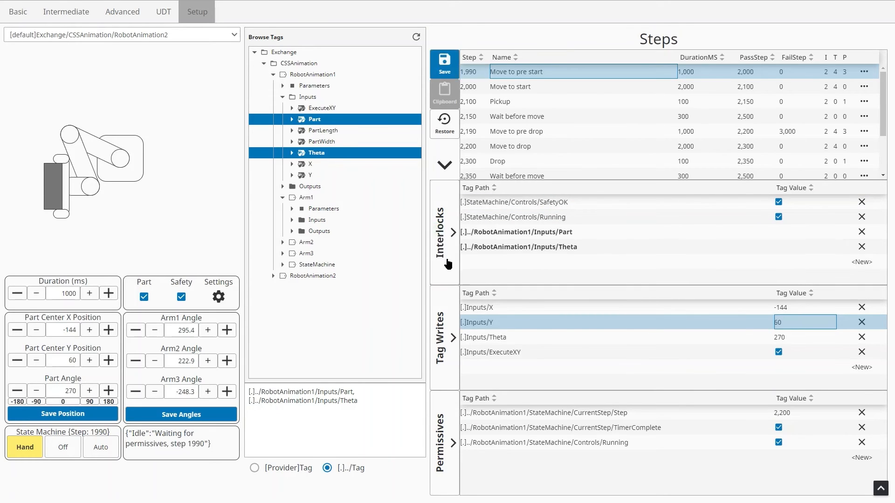
left_click(445, 334)
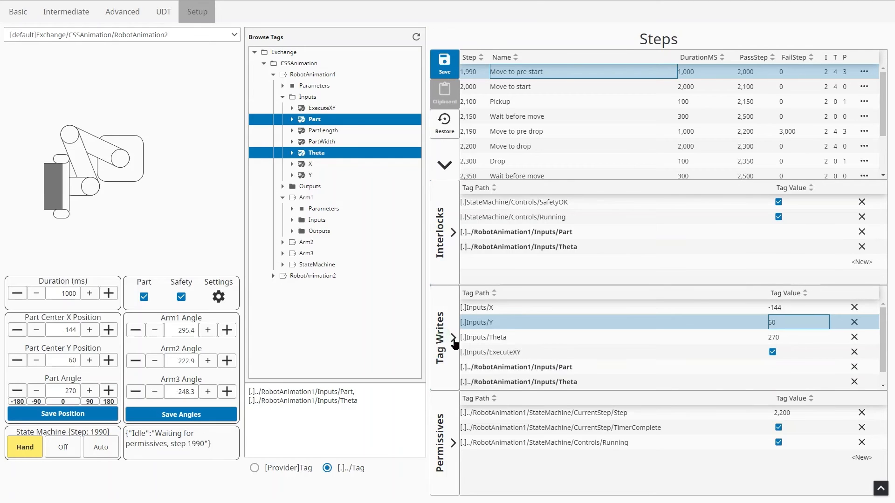
left_click(444, 469)
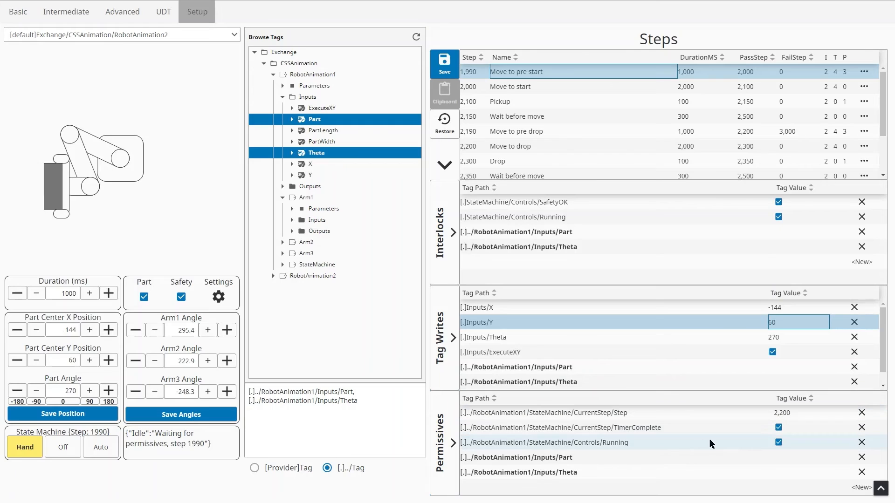
Set the new RobotAnimation1 permissives to true for Part and 35 for Theta, and restore the saved configuration
left_click(784, 458)
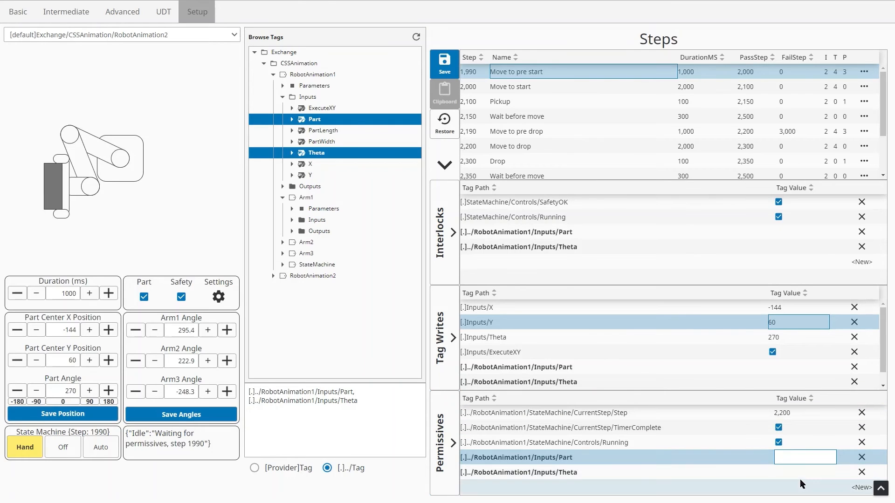
type("true")
key("Return")
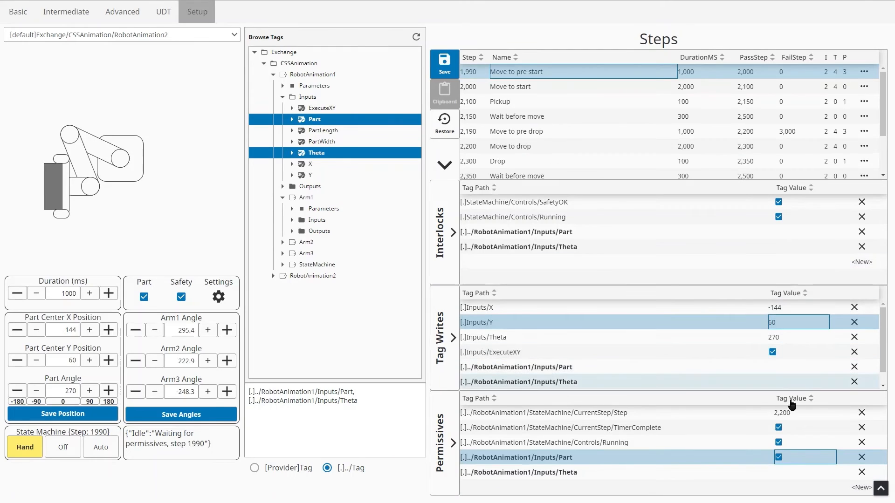
left_click(798, 472)
type("35")
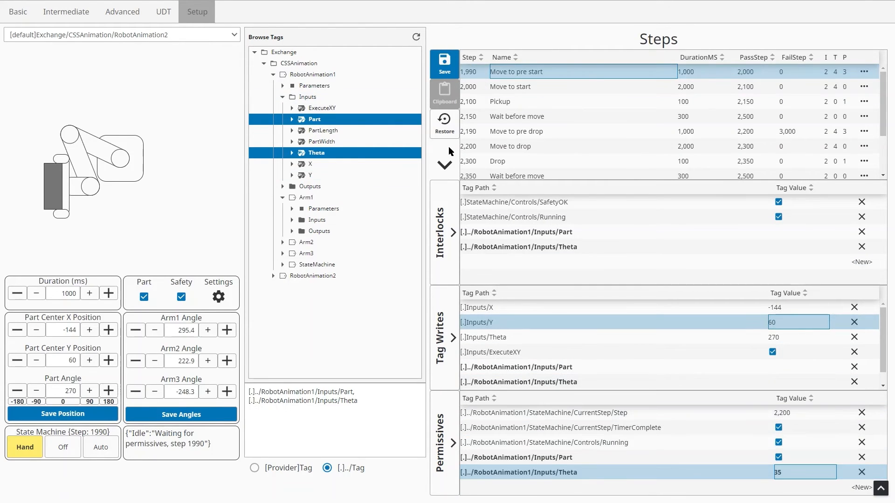
left_click(448, 128)
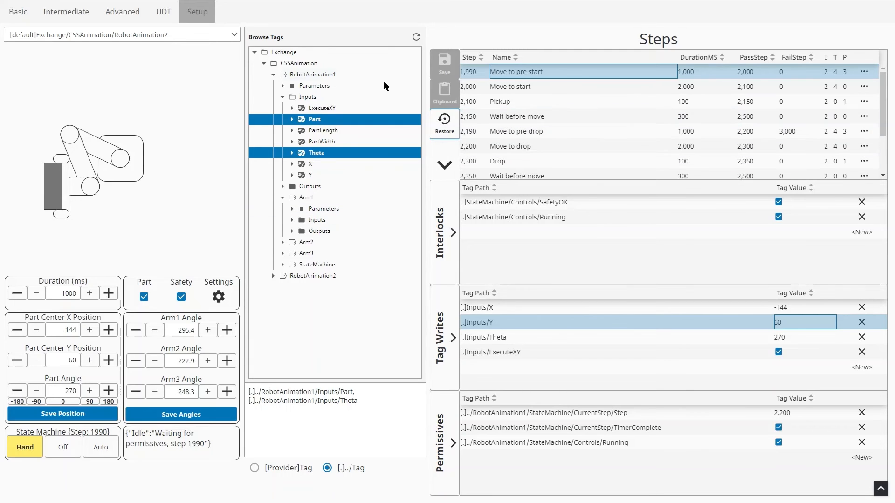
Examine the tag writes of RobotAnimation1's Pickup - On 1, Pickup - Off 2, Drop - On 2 and Drop - Off 1 steps
left_click(227, 33)
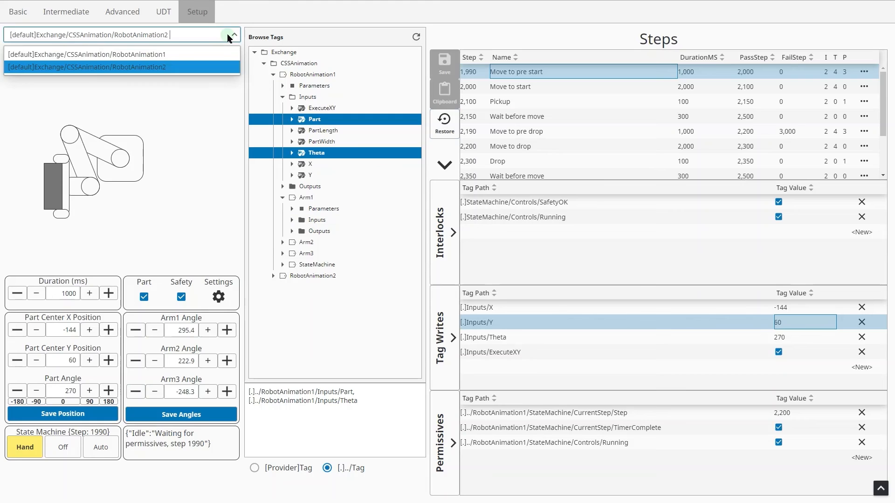
left_click(175, 52)
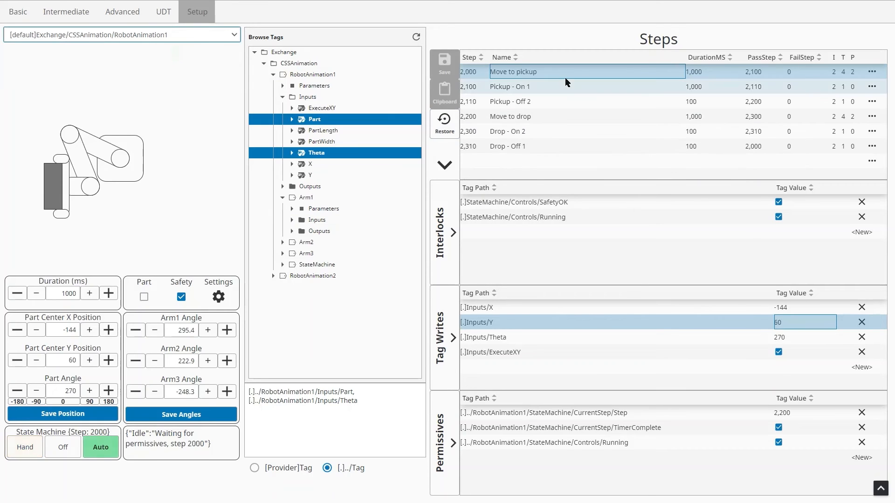
left_click(523, 88)
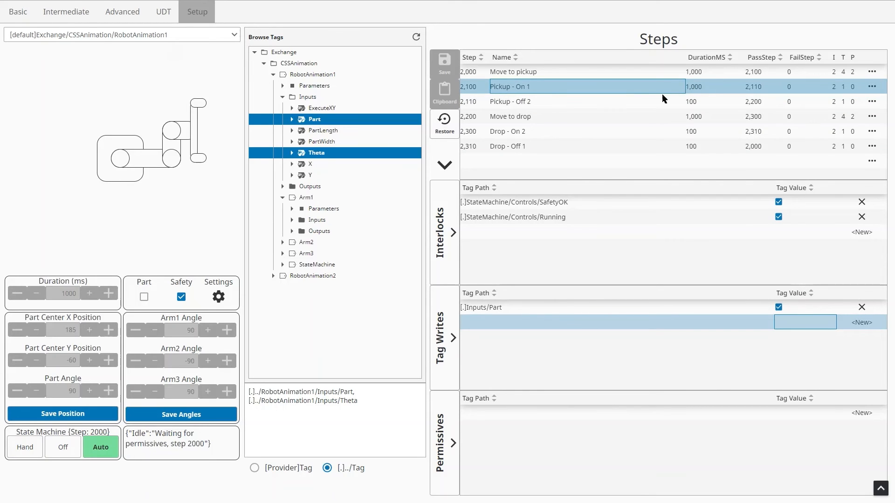
left_click(642, 101)
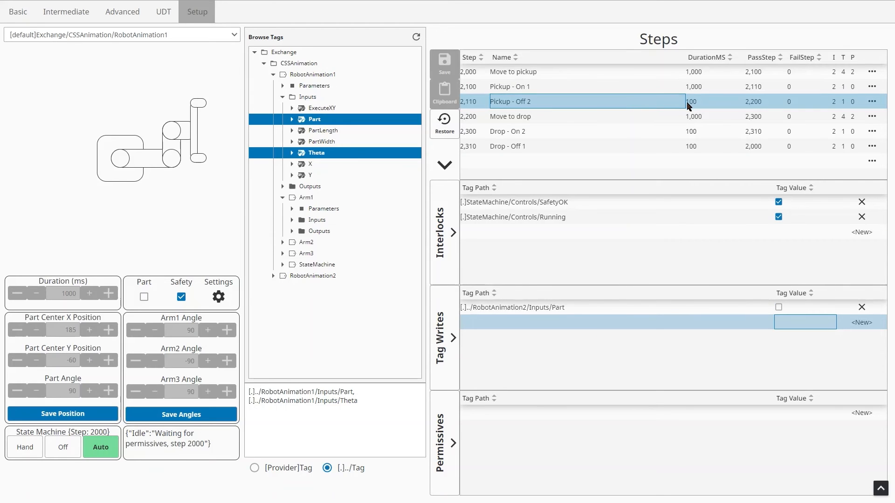
left_click(670, 89)
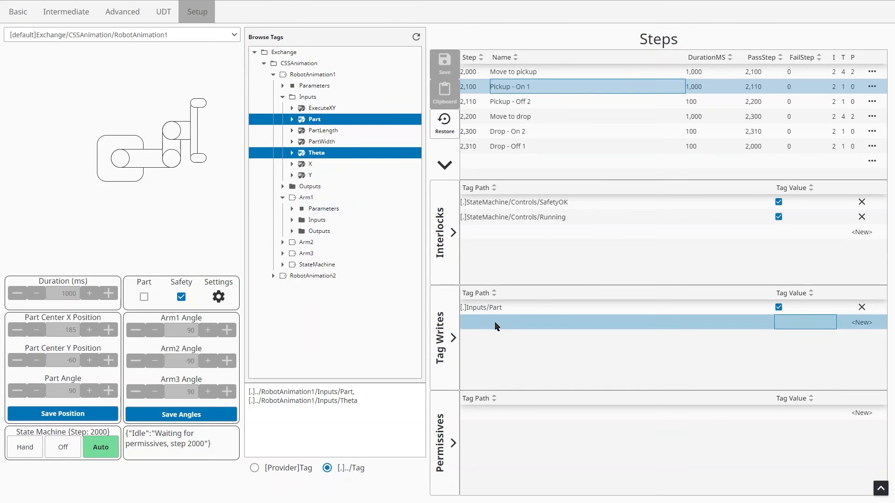
left_click(658, 101)
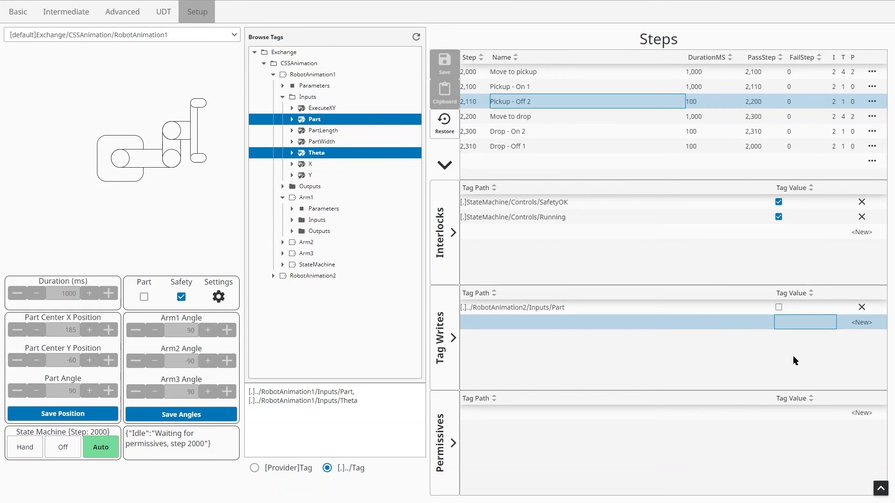
left_click(559, 130)
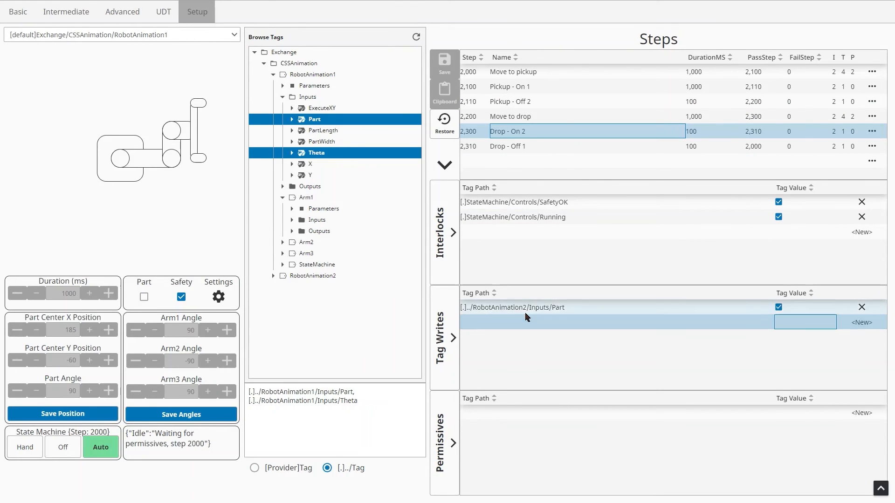
left_click(537, 146)
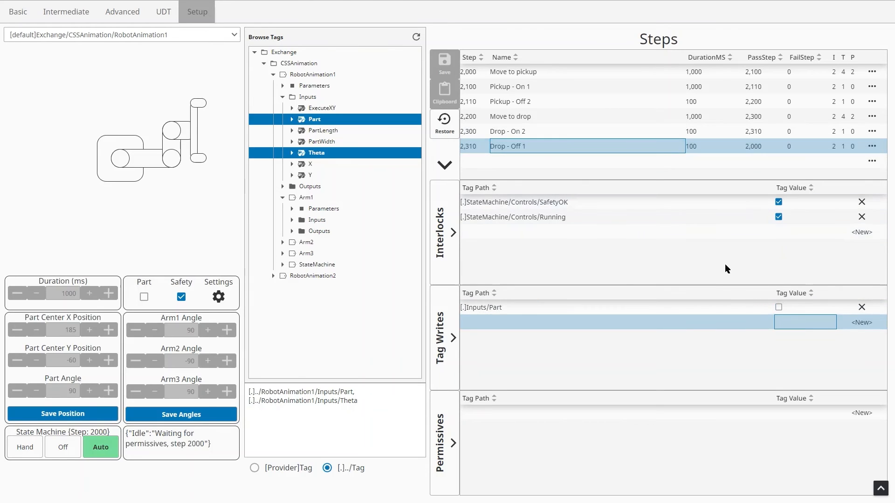
left_click(548, 132)
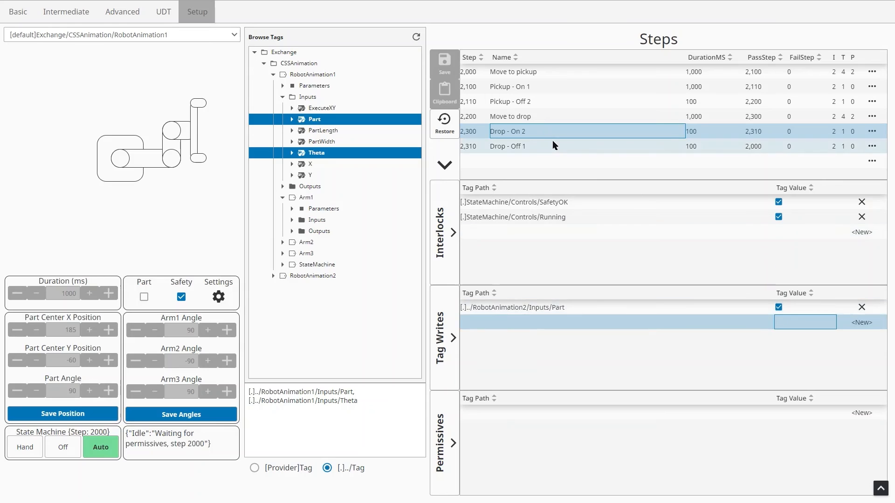
left_click(541, 147)
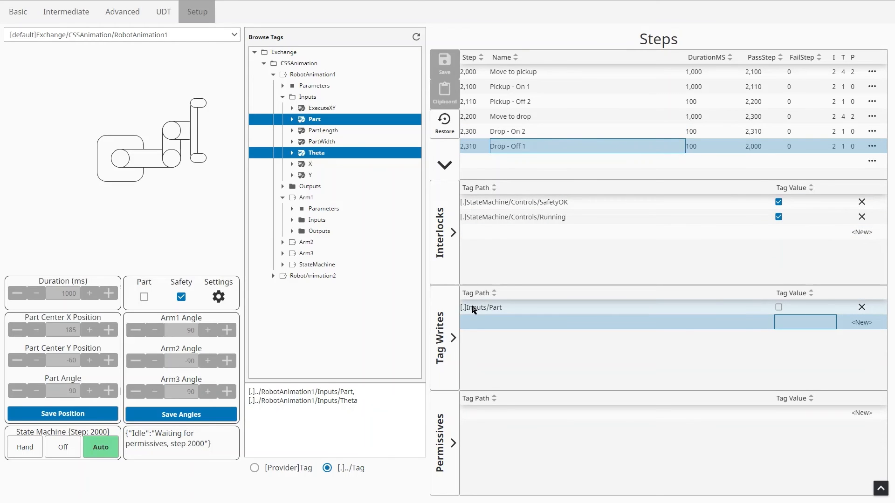
Switch back to RobotAnimation2 and restore its saved step configuration
left_click(214, 32)
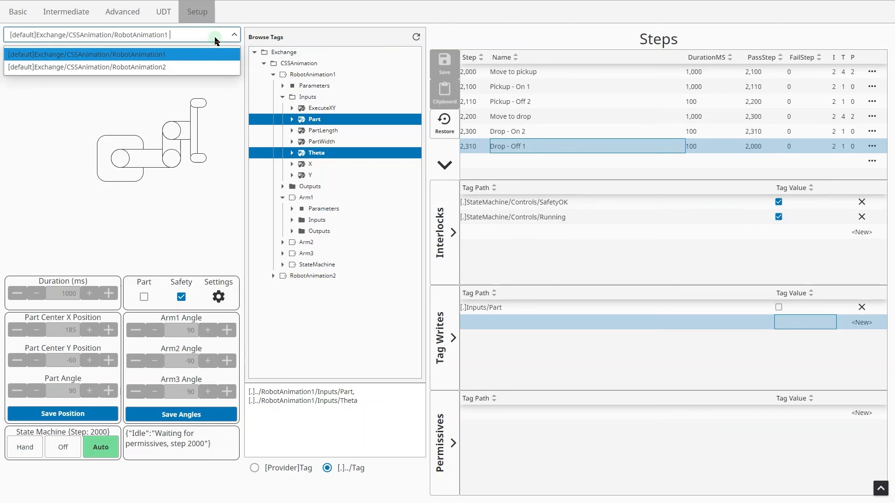
left_click(169, 65)
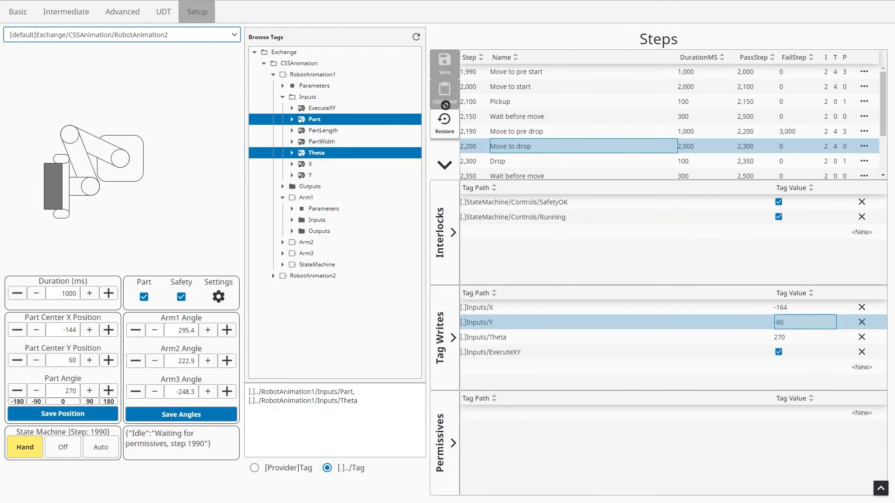
left_click(446, 131)
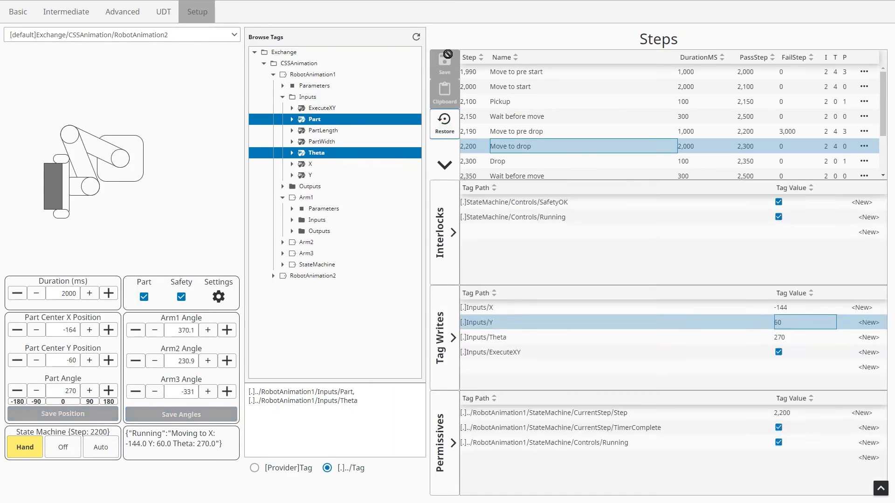
Refresh the tag browser, and set the Move to pre start step's [.]Inputs/Y tag write to 65
left_click(416, 37)
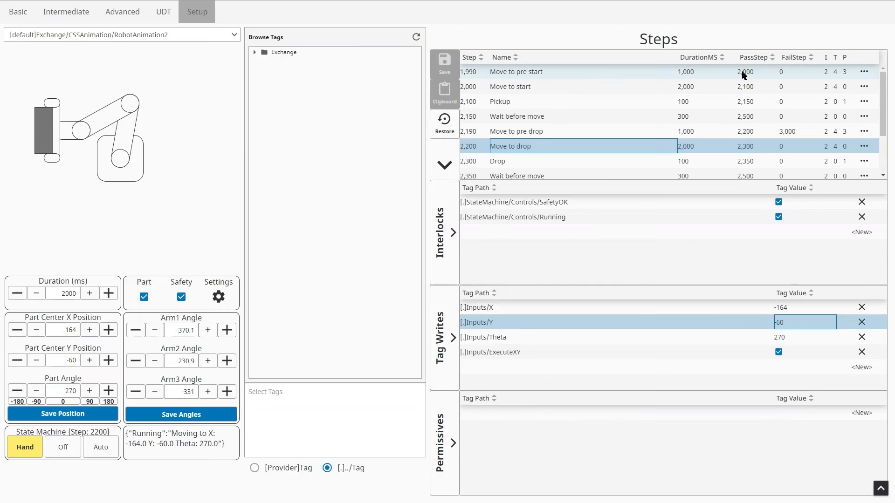
left_click(755, 72)
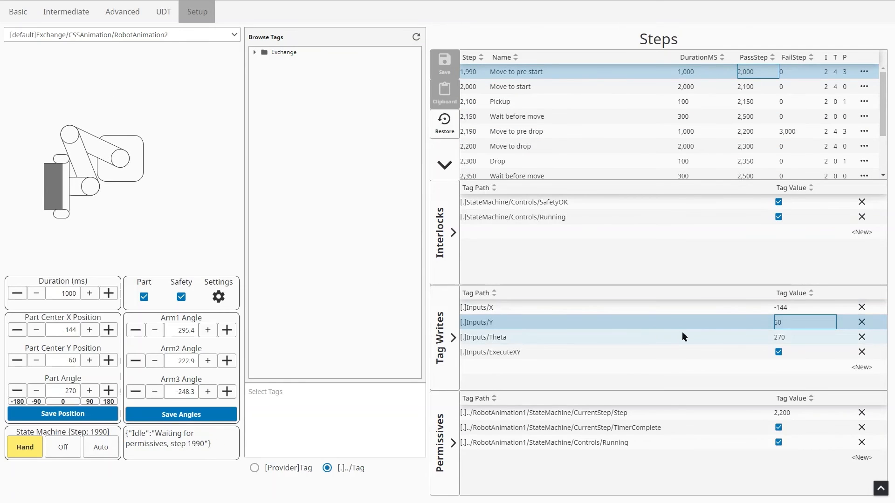
left_click(788, 325)
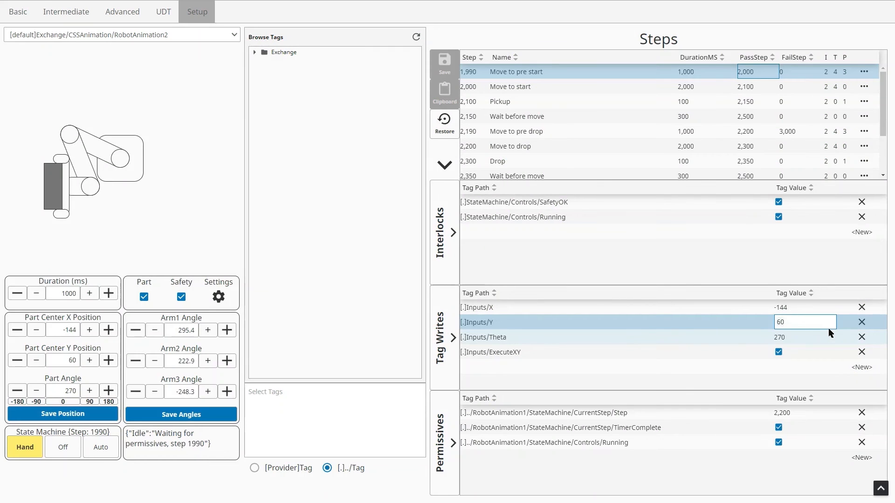
key("BackSpace")
type("5")
key("Return")
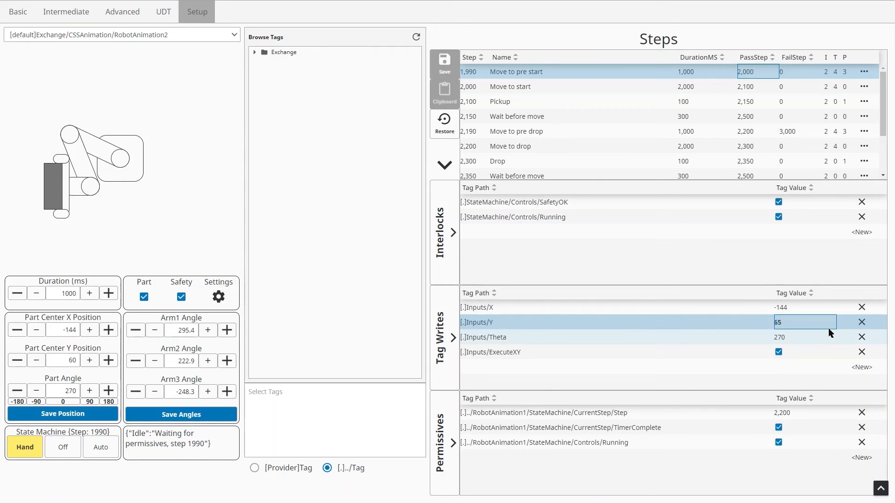
Save and restore the step configuration, and set RobotAnimation2 to Auto to watch both robots on the UDT page
left_click(449, 63)
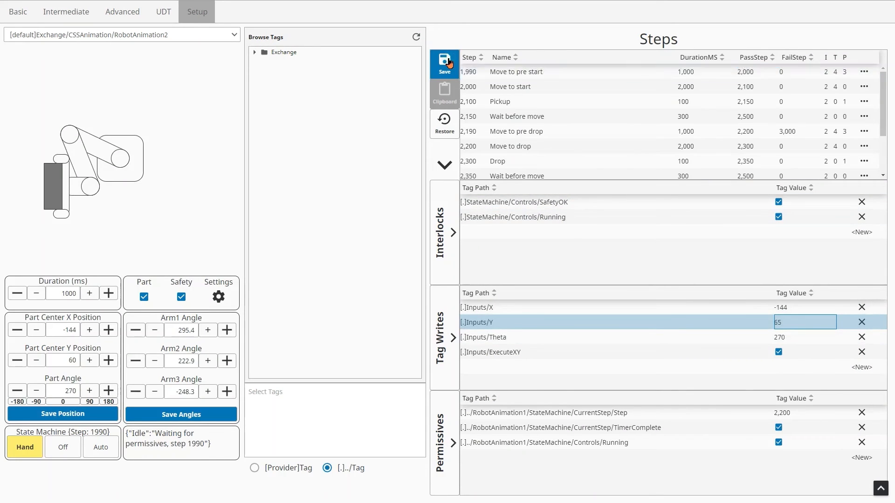
left_click(445, 130)
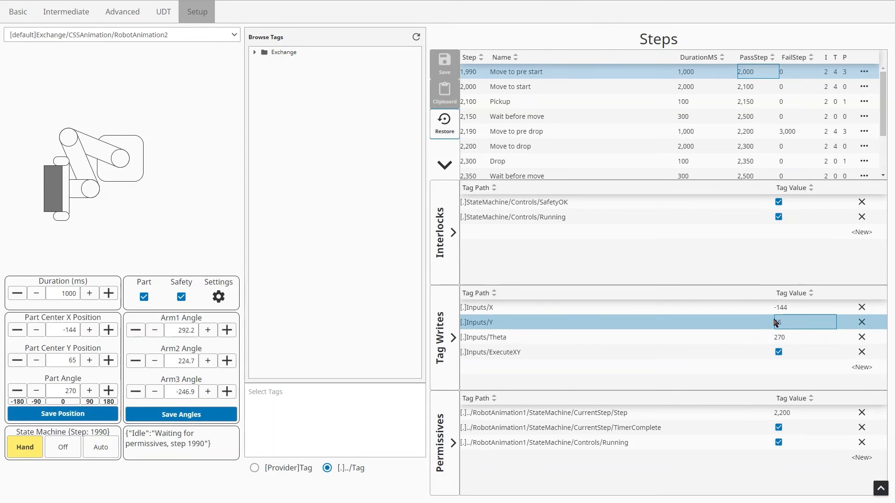
left_click(107, 447)
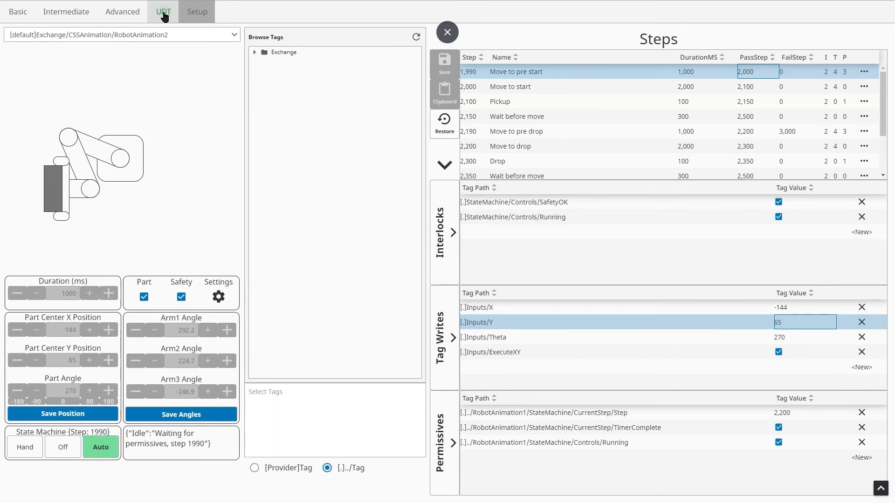
left_click(164, 17)
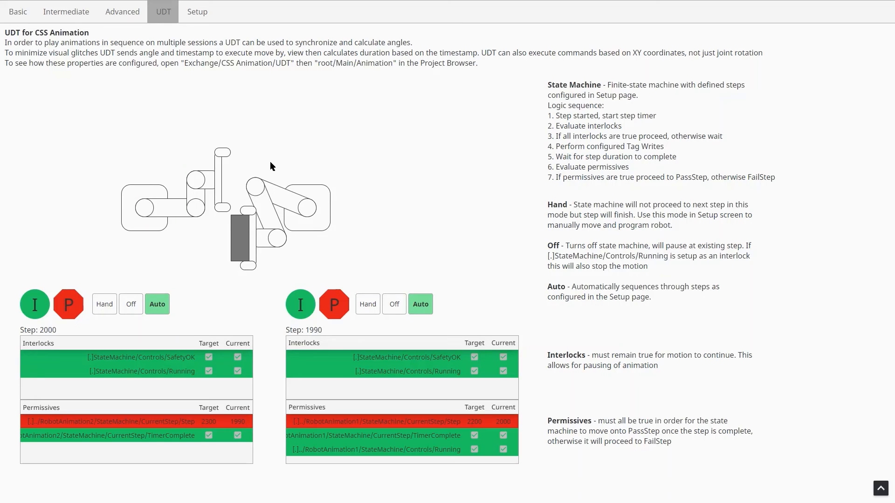
left_click(195, 14)
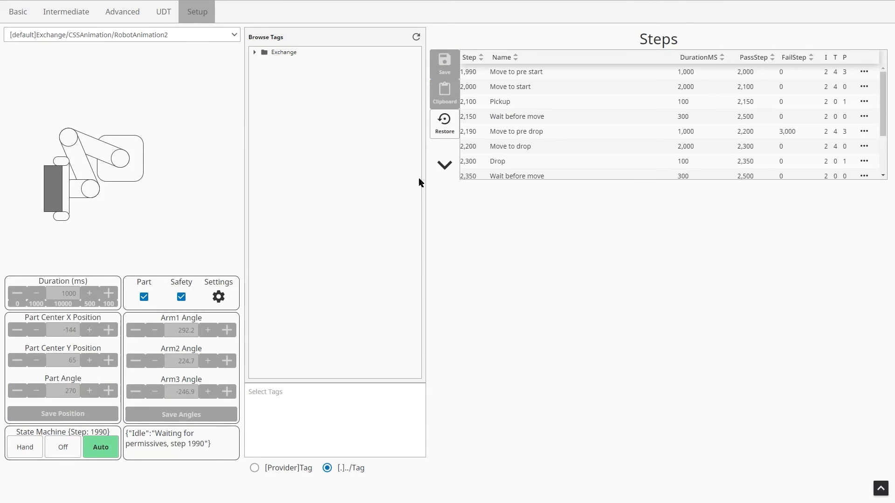
Switch RobotAnimation2's state machine to Hand and run its 2,150 Wait before move and 2,190 Move to pre drop steps
left_click(33, 449)
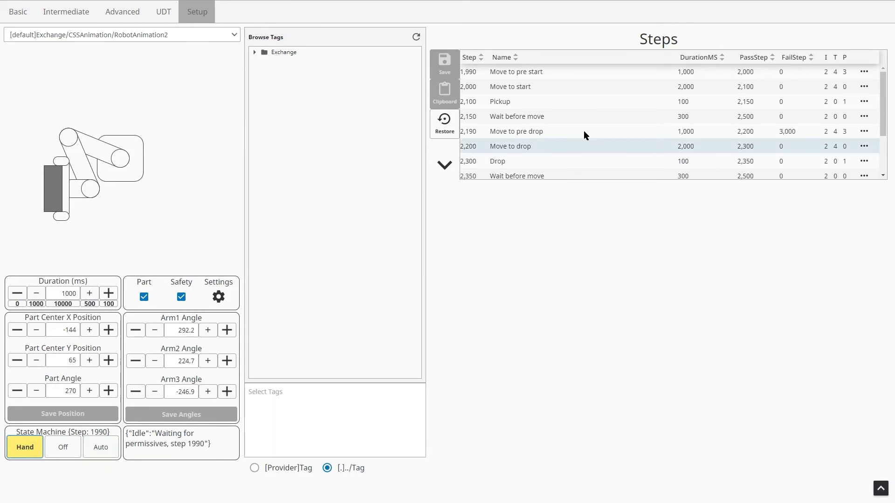
left_click(555, 116)
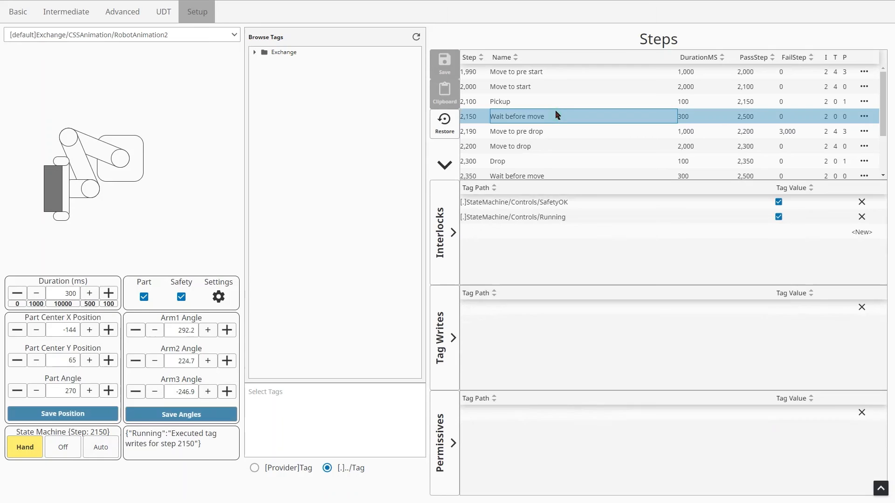
left_click(533, 133)
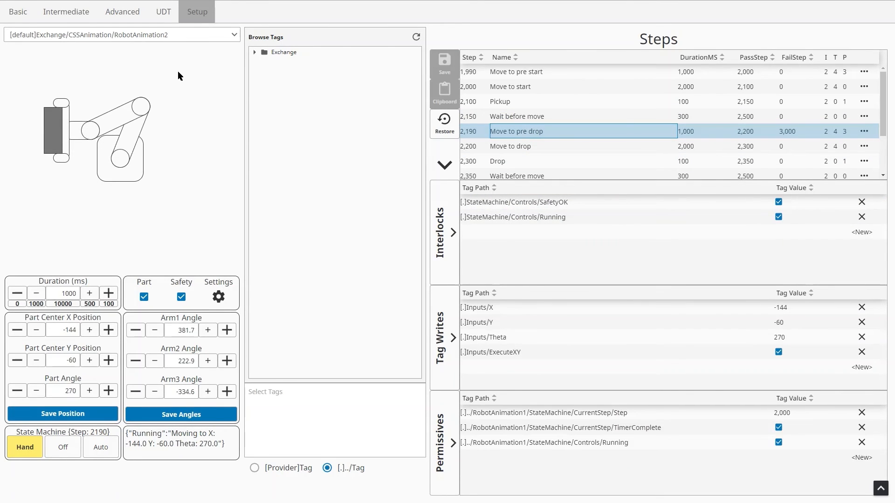
Return RobotAnimation2's state machine to Auto, watch both robots on the UDT page, and go back to the Setup page
left_click(100, 450)
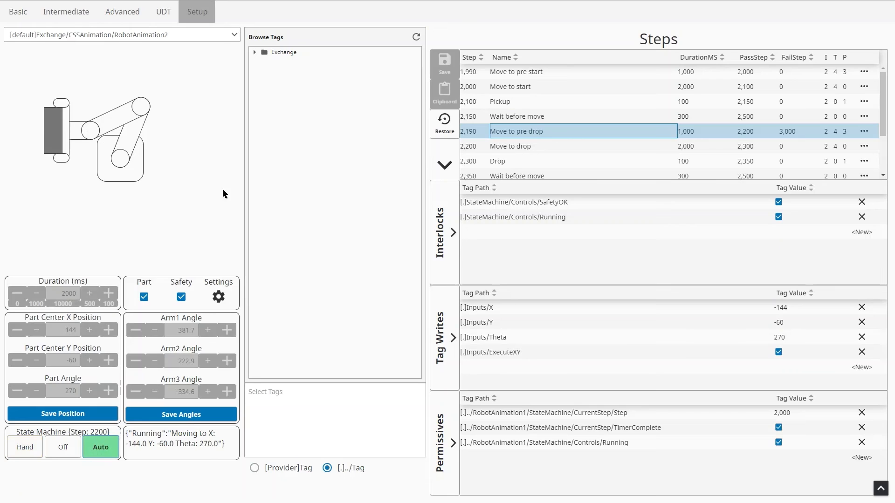
left_click(164, 13)
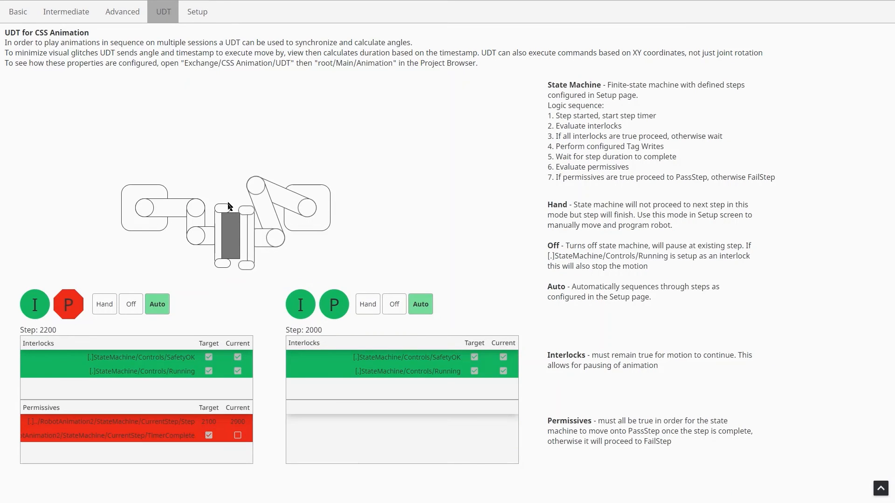
left_click(198, 11)
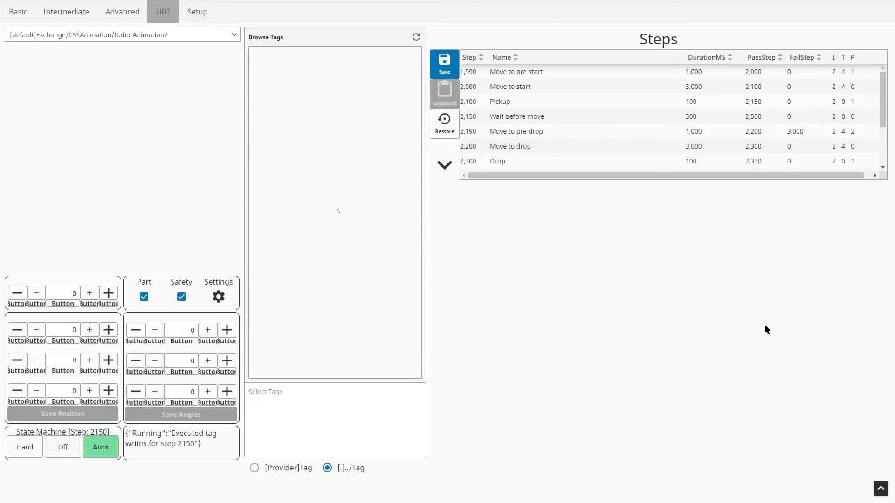
Try changing the Move to pre start step's [.]Inputs/Y tag write to 760 while the state machine is in Auto
left_click(783, 73)
left_click(795, 324)
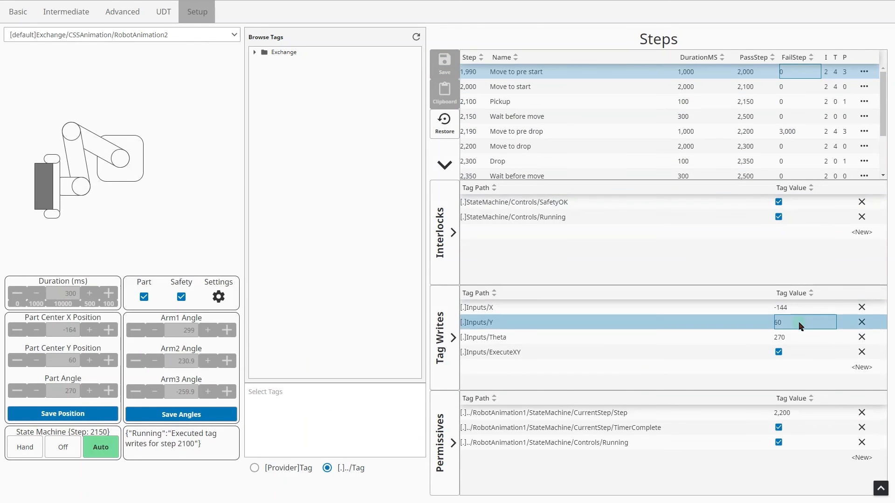
type("7")
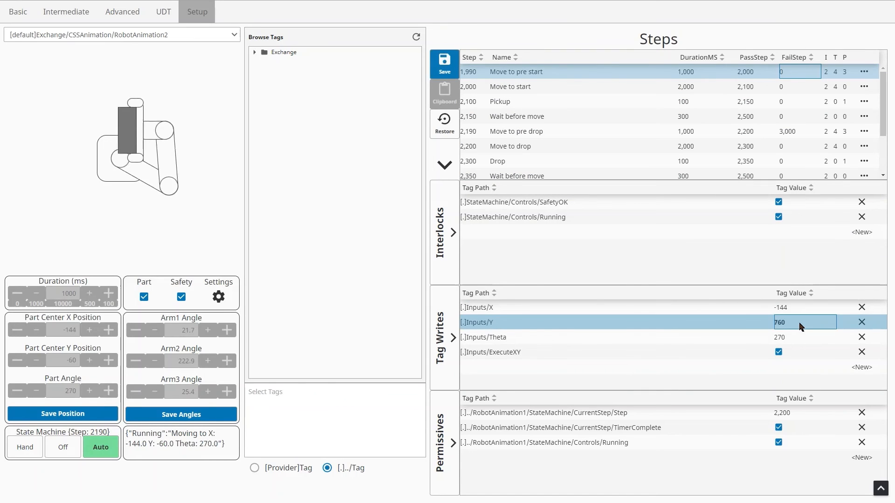
left_click(622, 82)
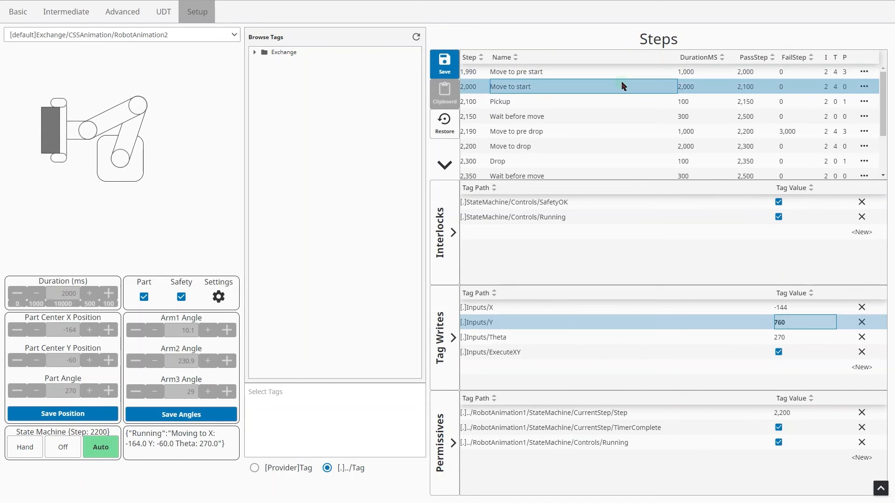
Examine the interlocks, tag writes and permissives of the Move to pre start and Move to start steps
left_click(671, 73)
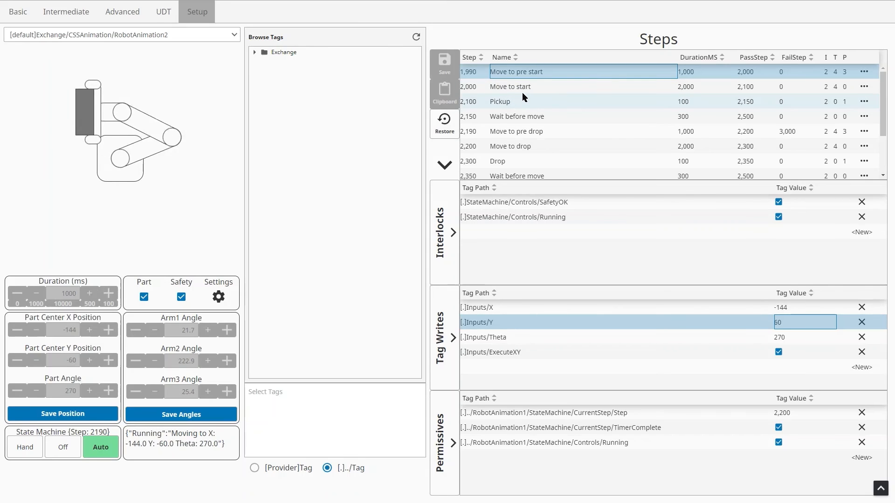
left_click(544, 85)
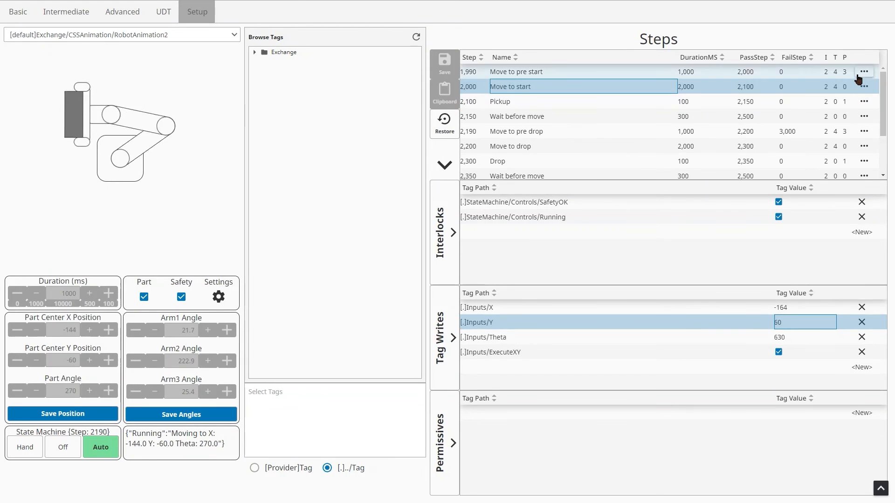
left_click(802, 74)
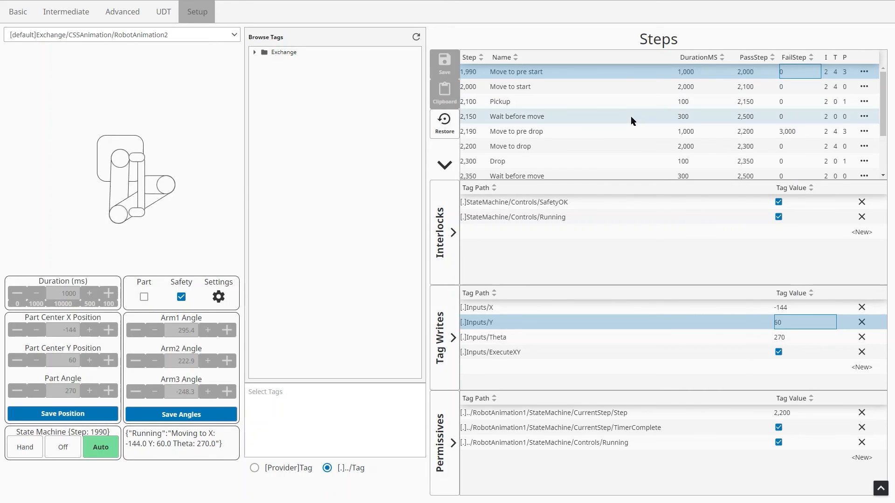
Add a new step numbered 4500 at the end of the Steps table
scroll(678, 116, "down", 3)
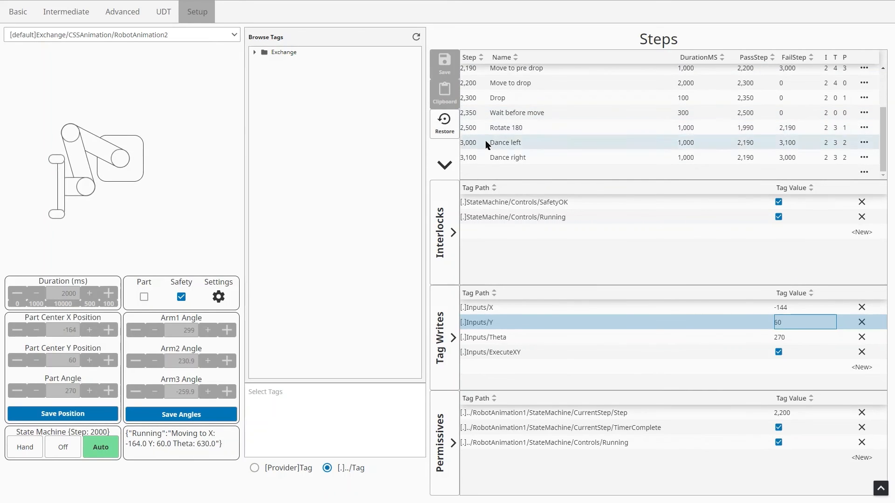
left_click(480, 172)
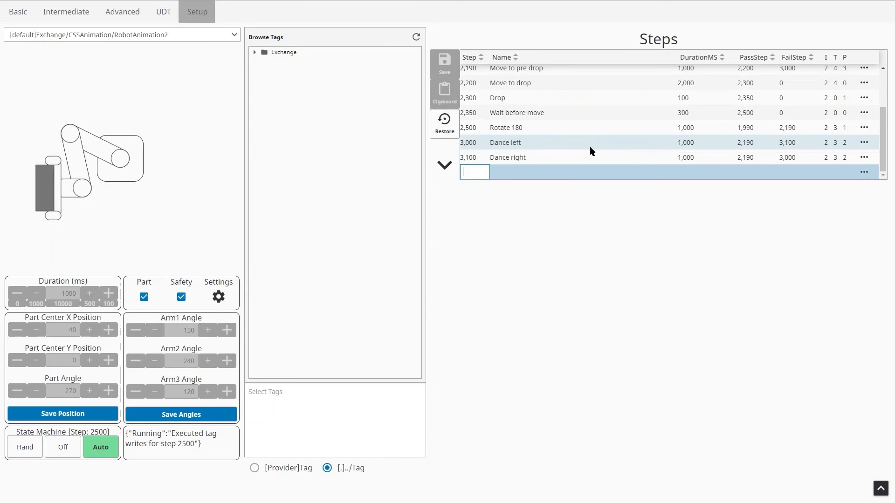
type("4500")
key("Return")
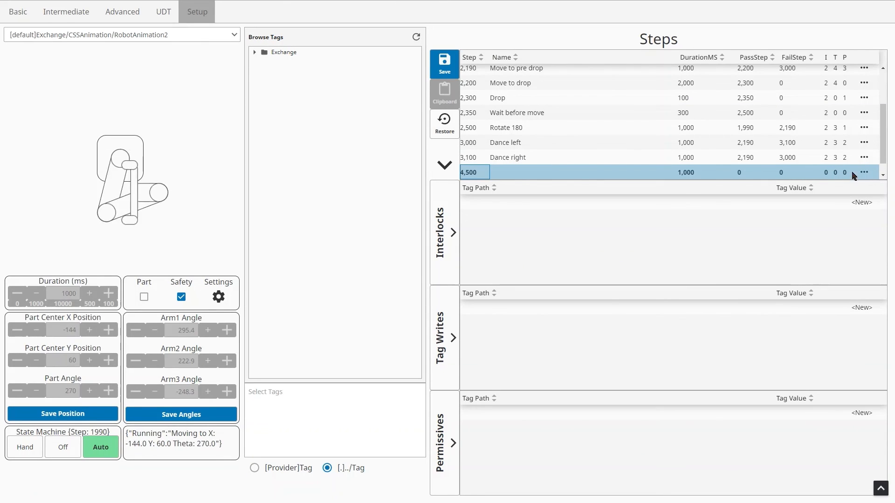
Propagate the Move to pre start step's interlocks to the other steps, and check the interlocks of step 4500
scroll(842, 93, "up", 3)
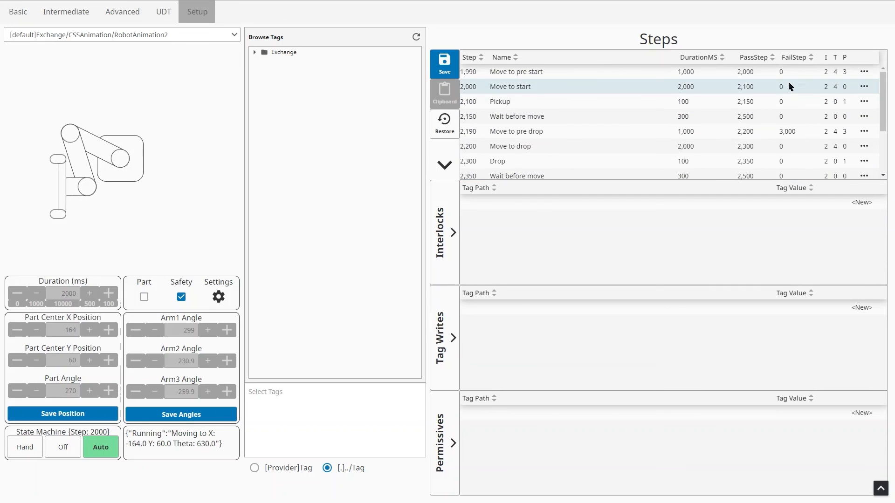
left_click(864, 71)
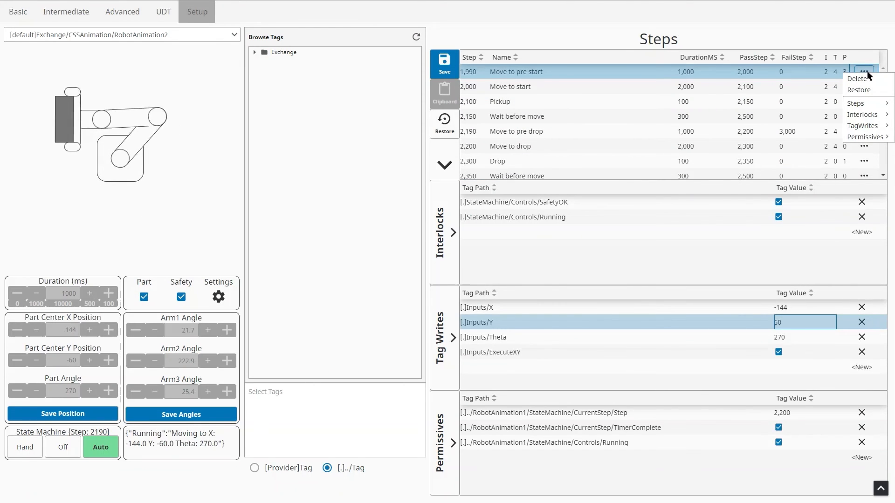
mouse_move(869, 99)
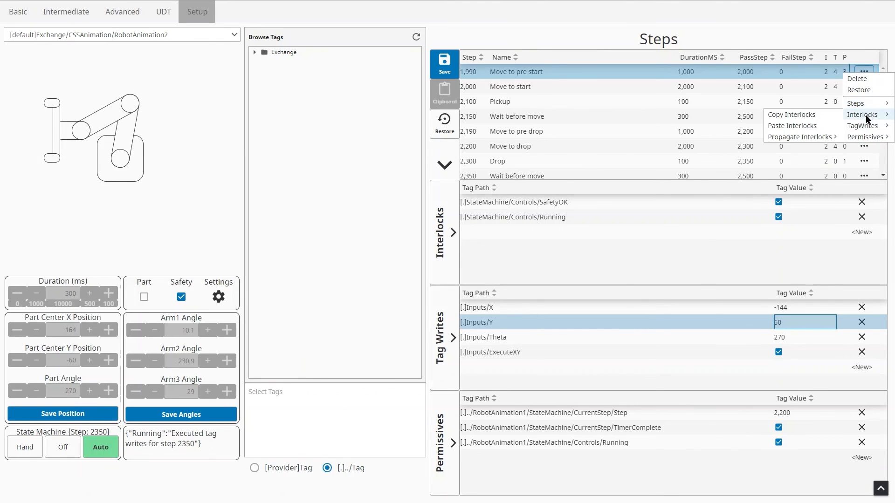
mouse_move(862, 137)
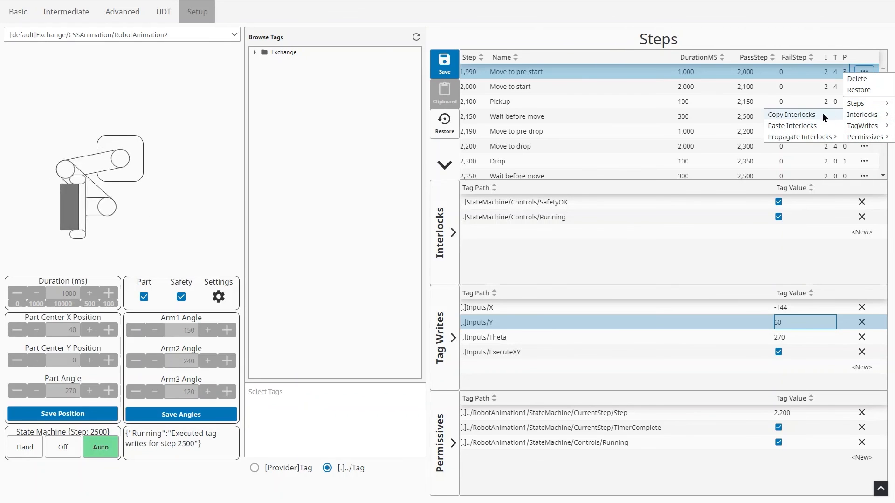
mouse_move(814, 138)
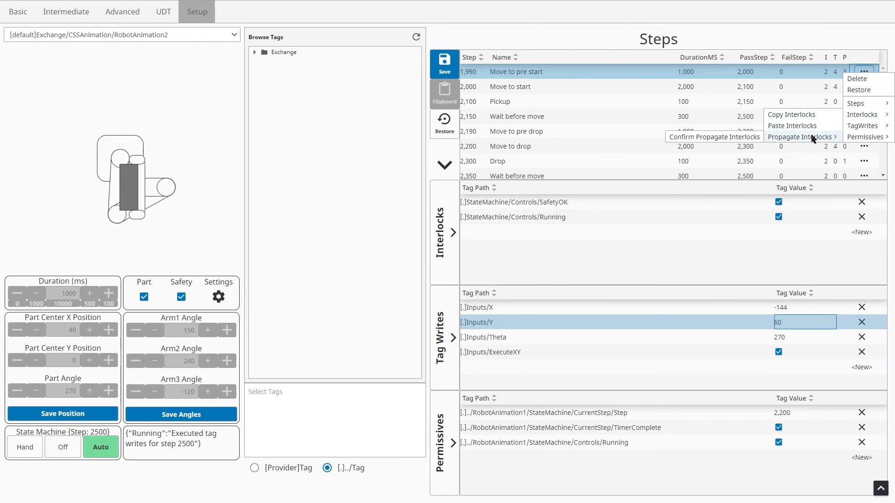
left_click(722, 138)
scroll(797, 119, "down", 3)
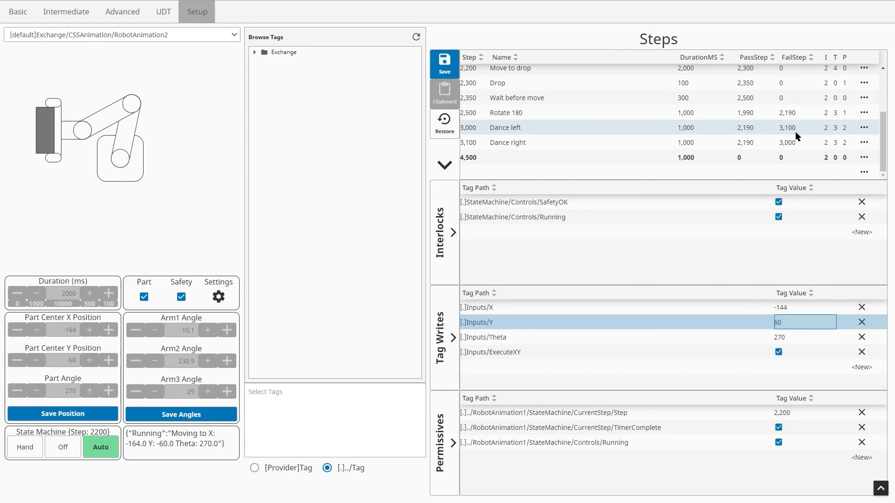
left_click(526, 159)
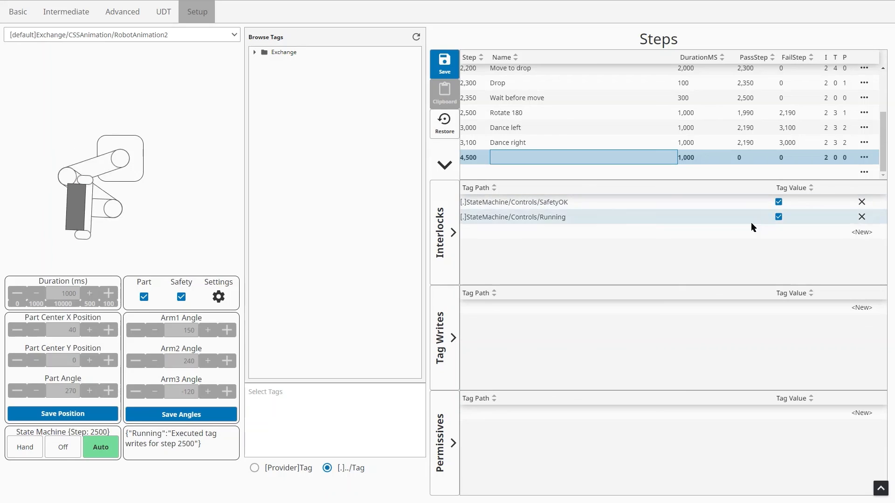
Copy the tag writes of the Move to pre start step
scroll(823, 99, "up", 2)
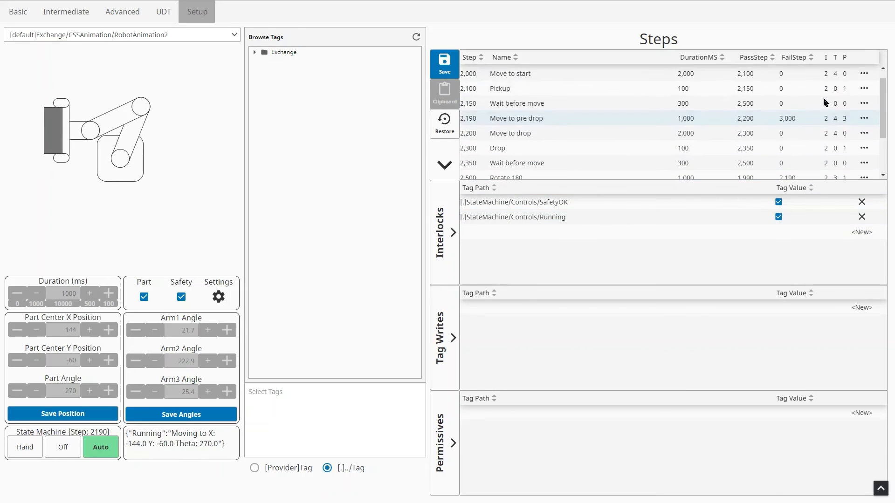
scroll(822, 91, "up", 1)
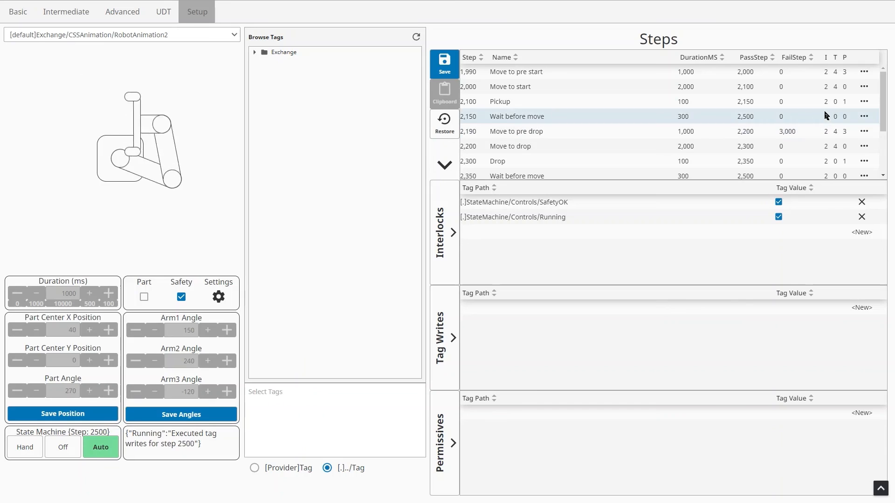
scroll(835, 100, "down", 3)
scroll(838, 98, "up", 3)
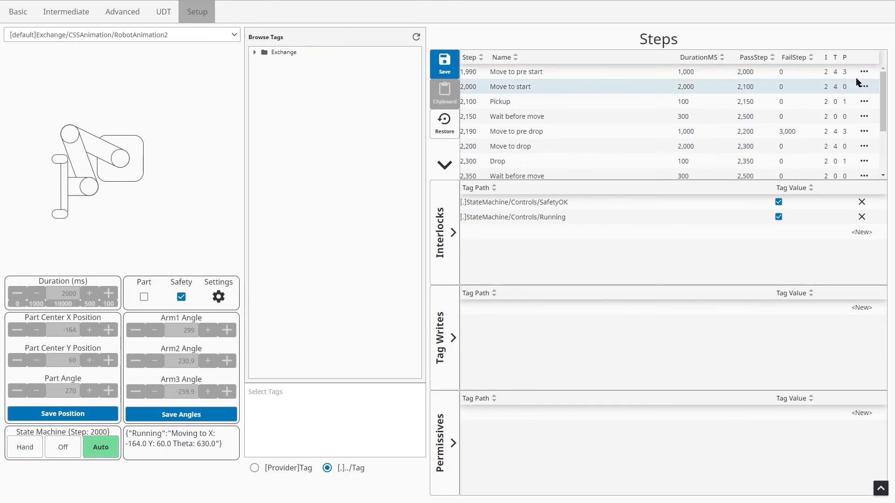
left_click(863, 72)
mouse_move(863, 126)
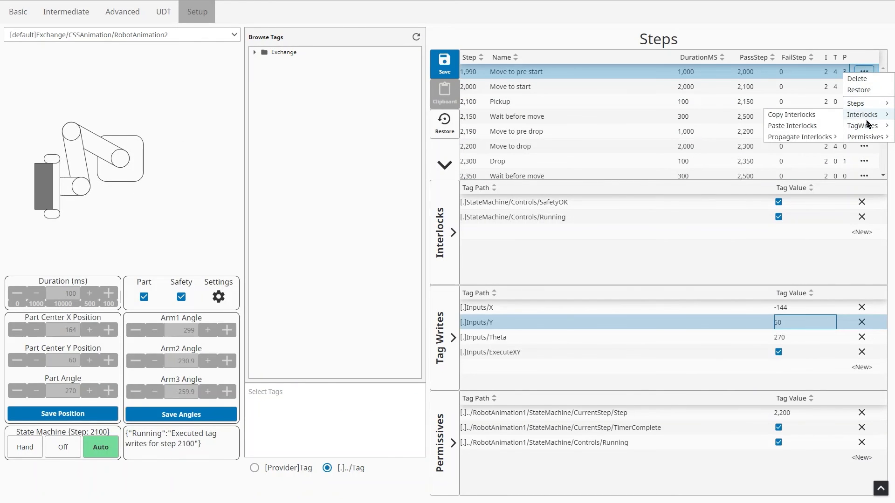
mouse_move(818, 148)
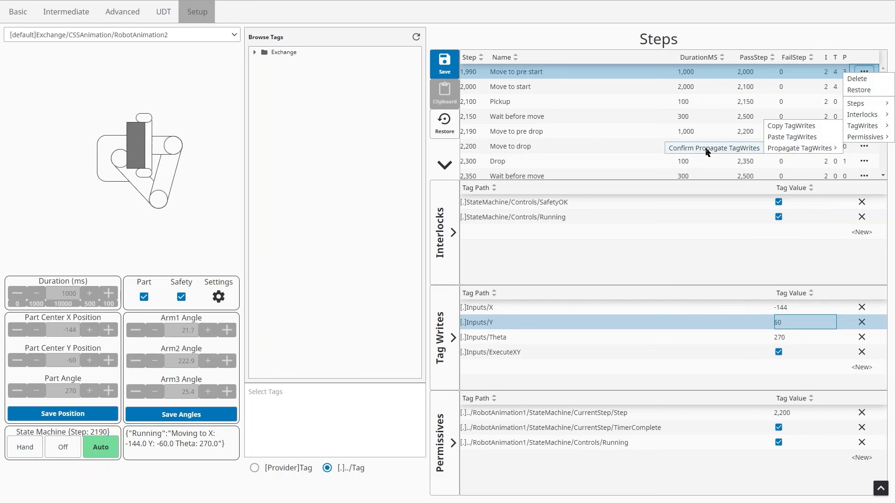
left_click(807, 131)
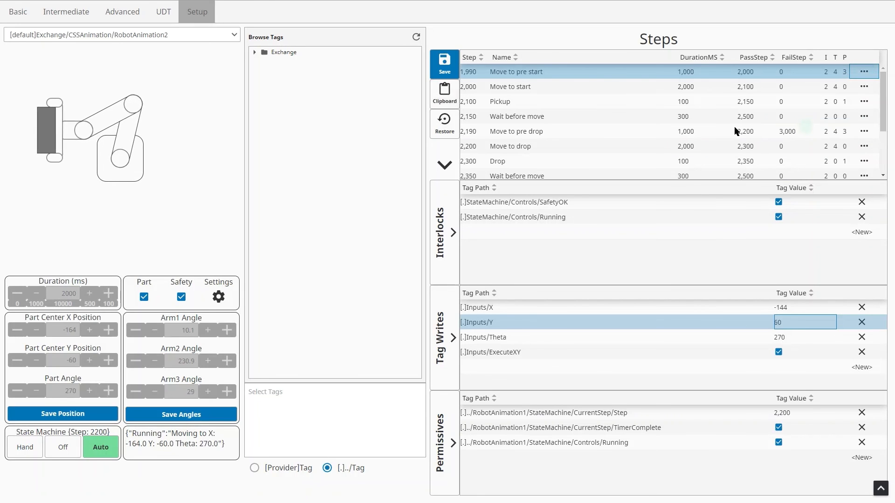
Edit the copied tag writes in the clipboard to X -145, Y 66 and Theta 271, and update the clipboard
left_click(451, 100)
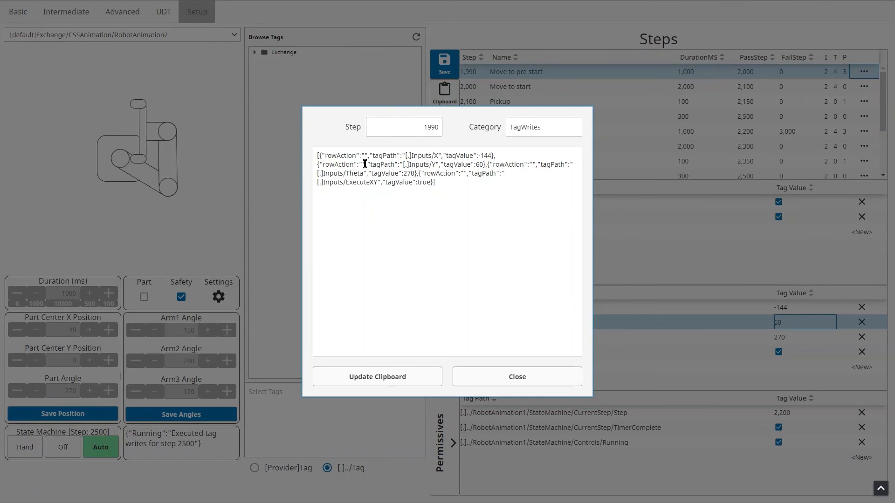
left_click_drag(443, 182, 309, 153)
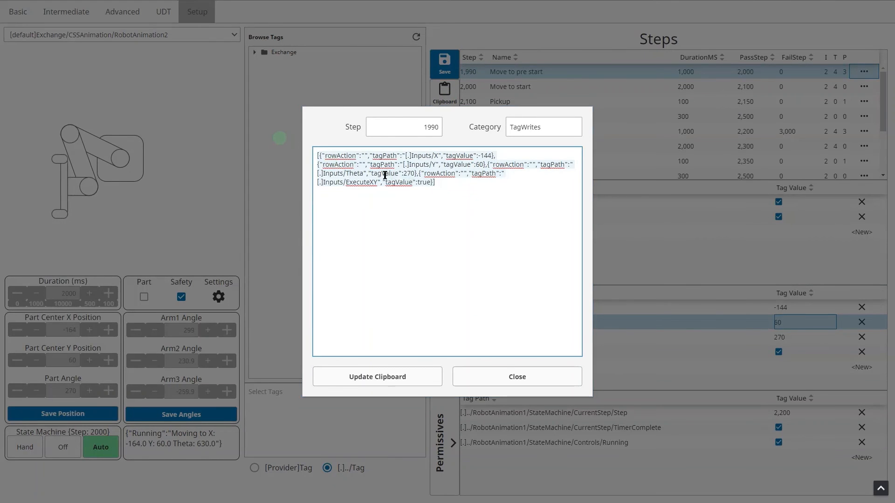
left_click(484, 205)
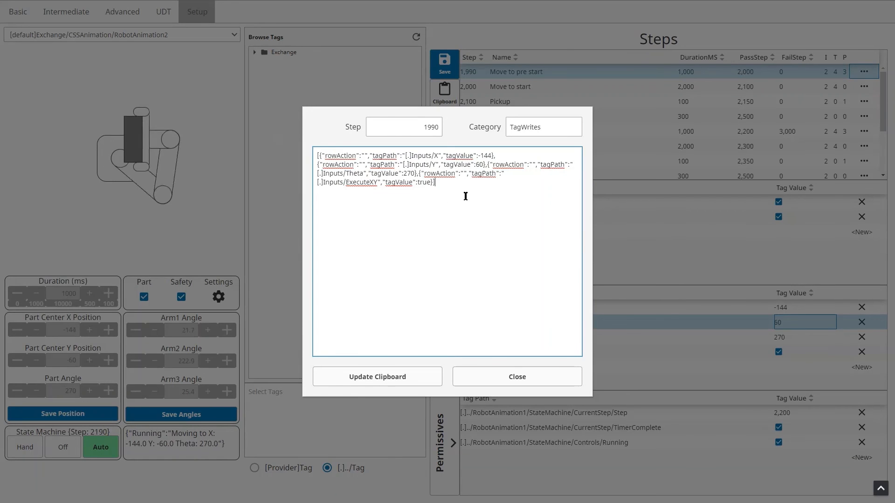
left_click_drag(436, 184, 264, 125)
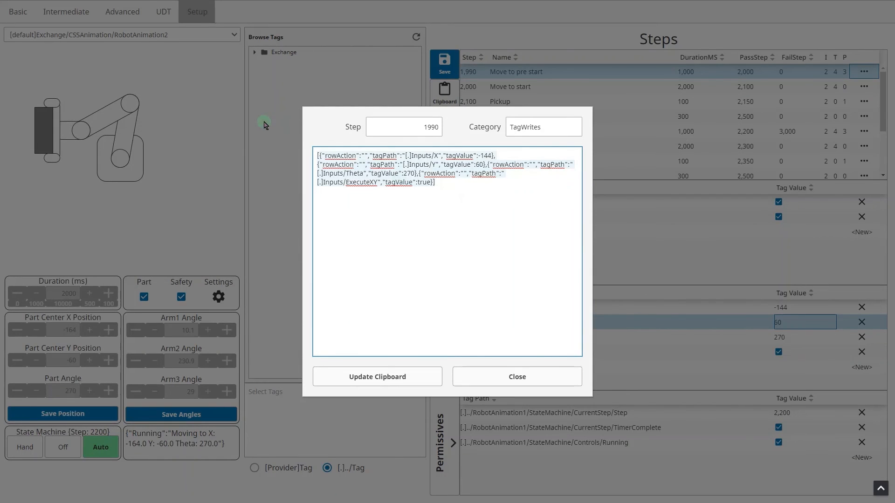
left_click(478, 199)
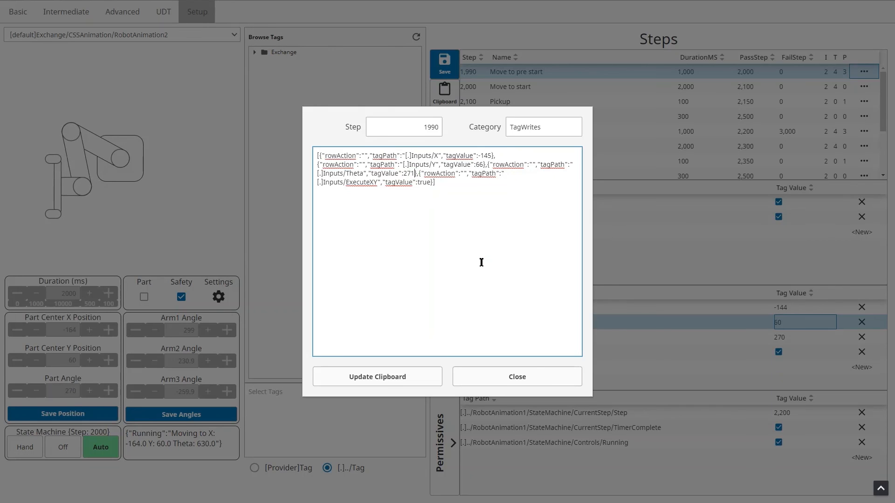
left_click(410, 376)
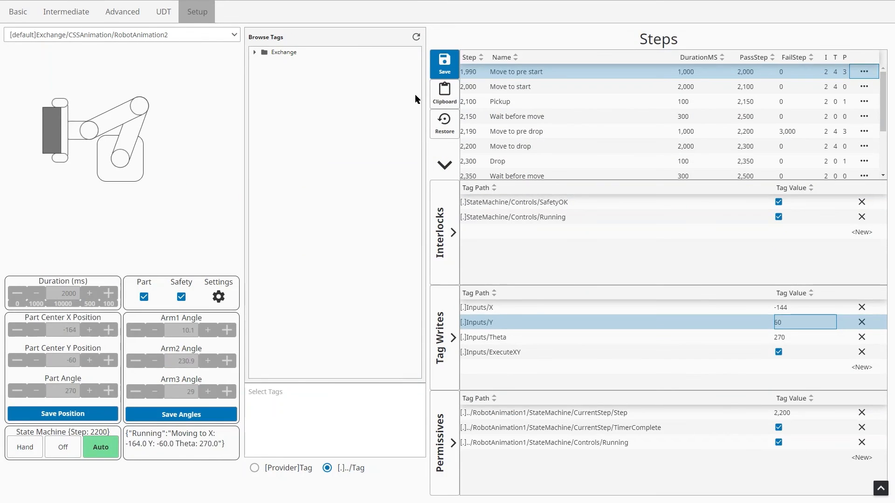
Paste the edited tag writes from the clipboard into step 4500
scroll(863, 112, "down", 2)
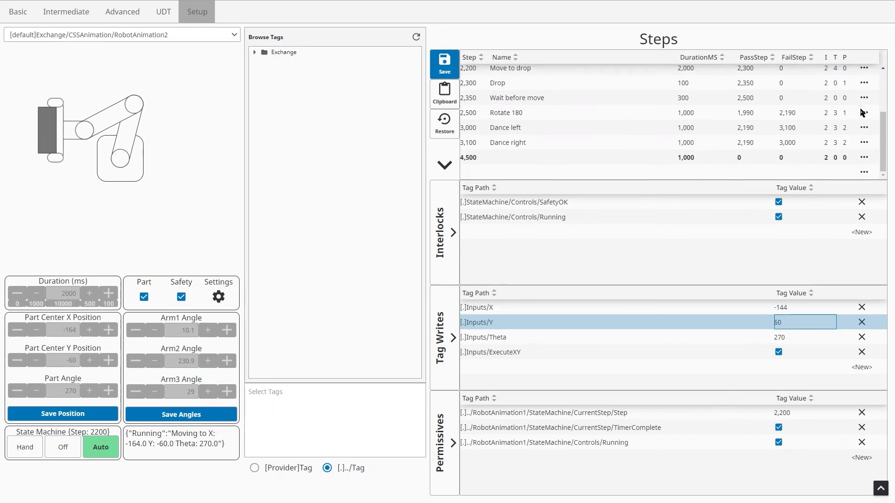
left_click(675, 156)
left_click(863, 158)
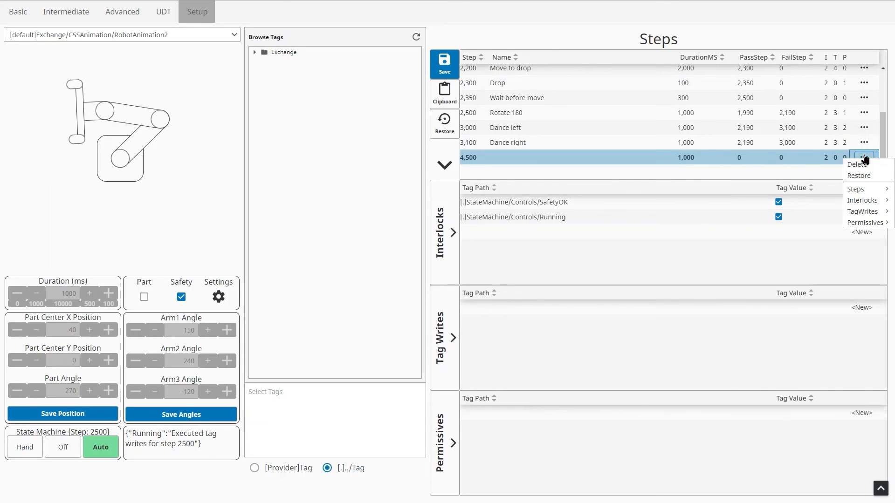
mouse_move(865, 202)
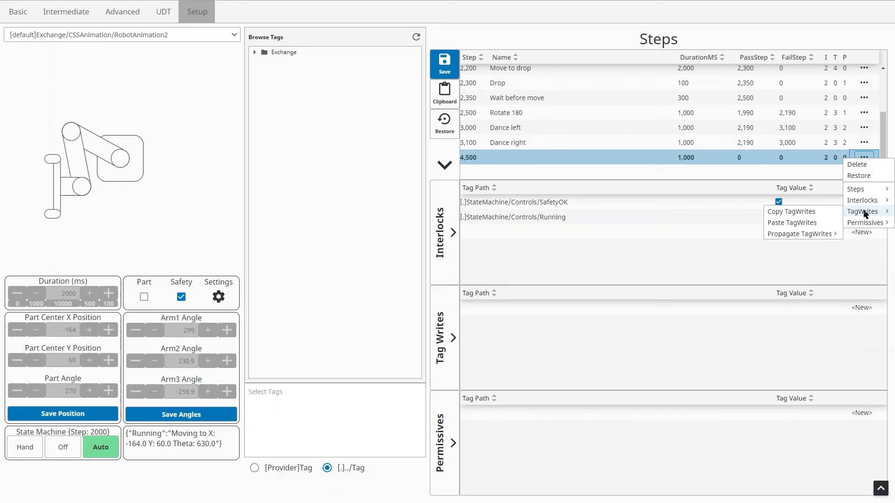
left_click(814, 223)
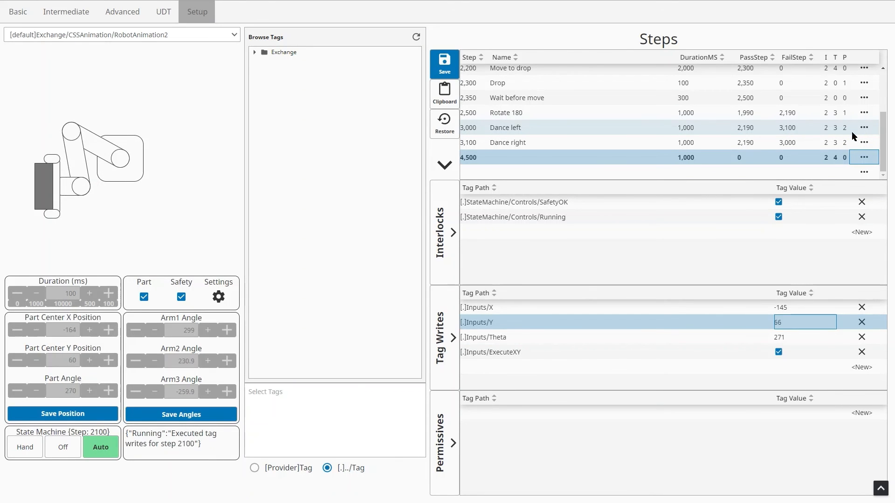
Check the Move to pre start step's options and restore the saved configuration, discarding the unsaved changes
scroll(852, 130, "up", 3)
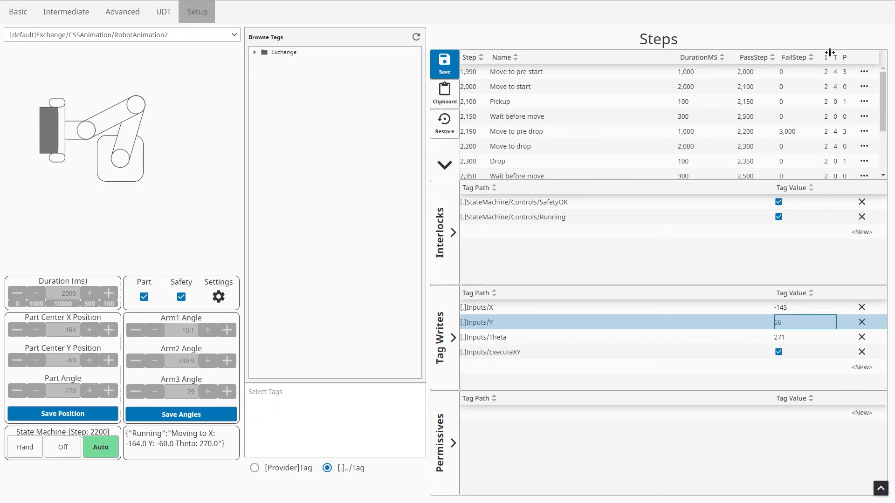
left_click(864, 71)
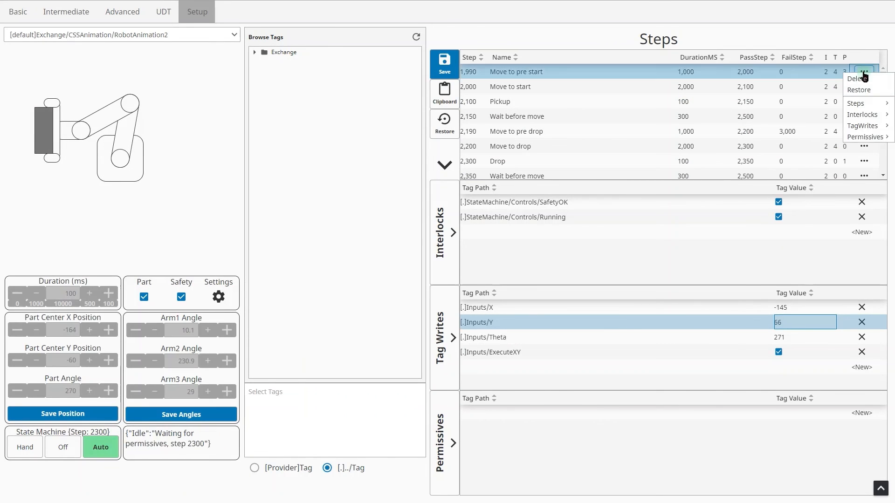
mouse_move(869, 126)
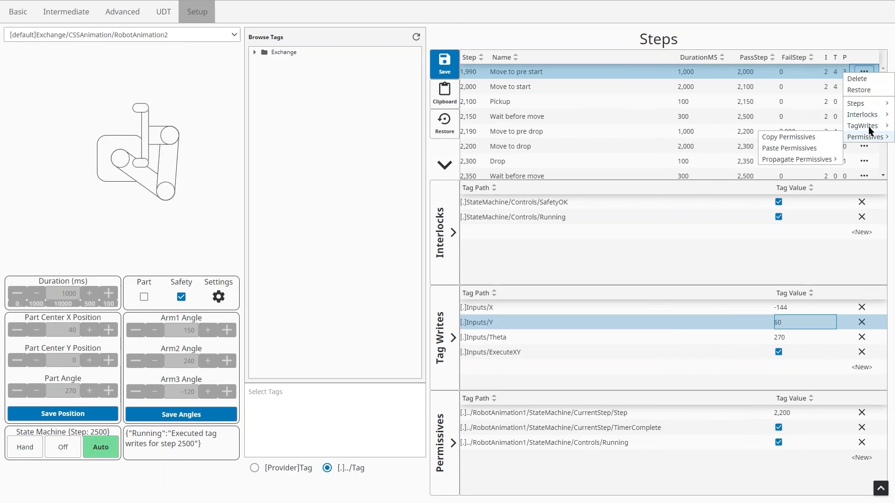
left_click(863, 90)
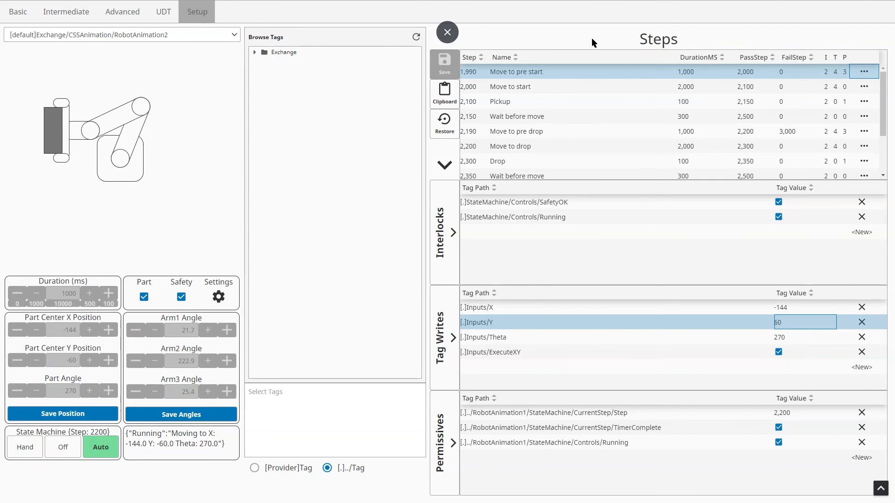
Copy the whole Move to pre start step and examine its JSON in the clipboard
left_click(865, 72)
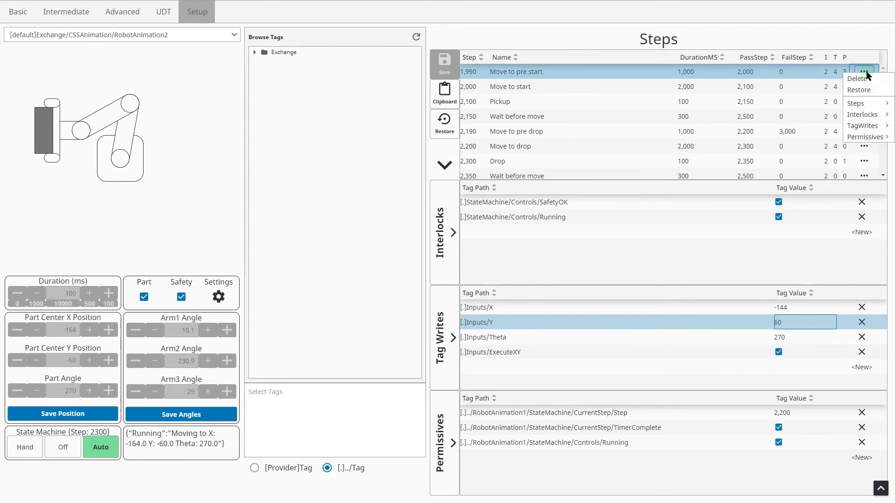
mouse_move(866, 102)
left_click(829, 103)
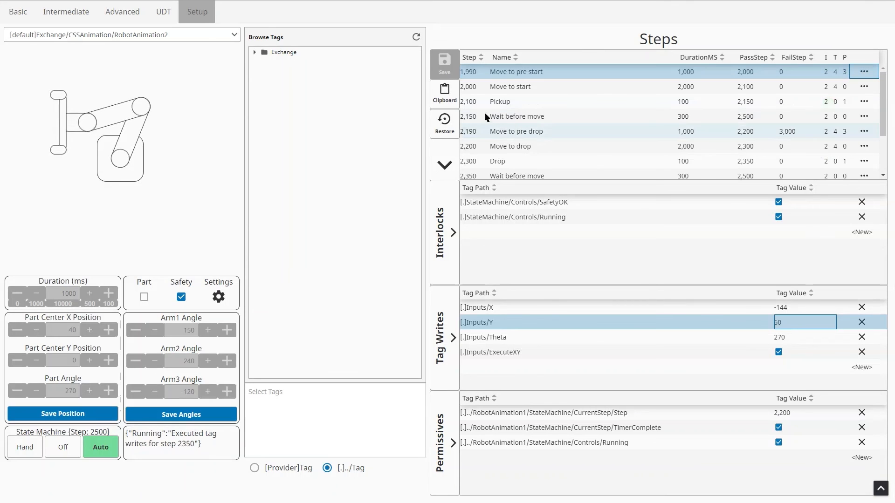
left_click(445, 92)
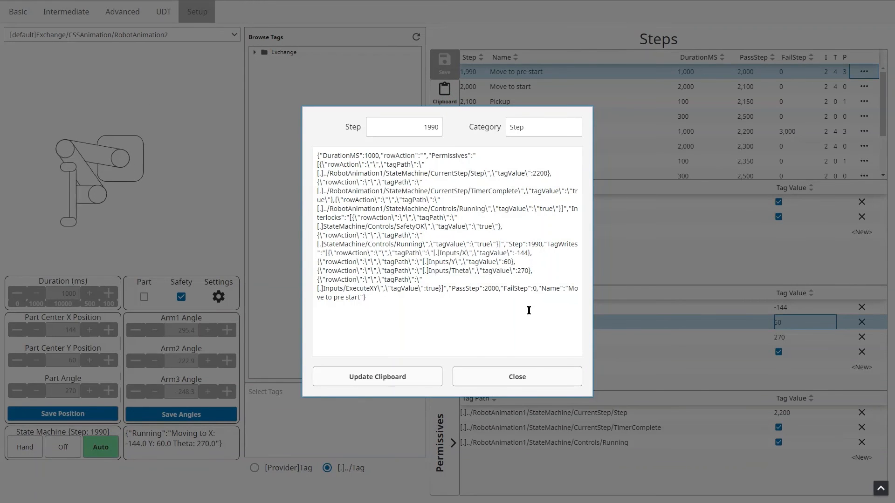
left_click(516, 375)
Copy all steps of the state machine and examine their JSON to the end in the clipboard
left_click(864, 73)
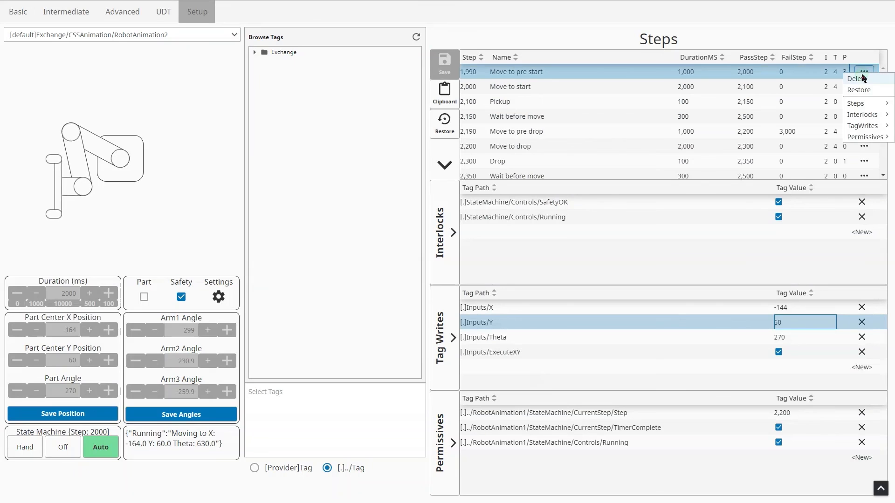
mouse_move(863, 103)
left_click(803, 128)
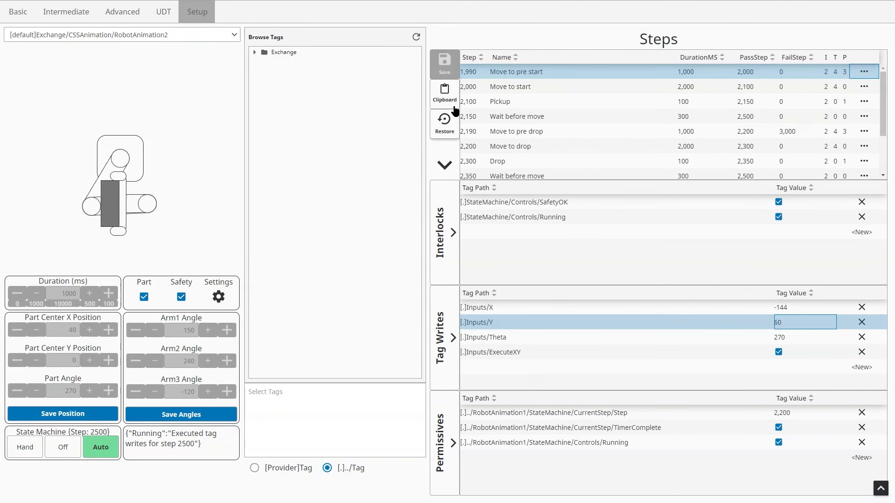
left_click(455, 109)
left_click_drag(579, 172, 574, 343)
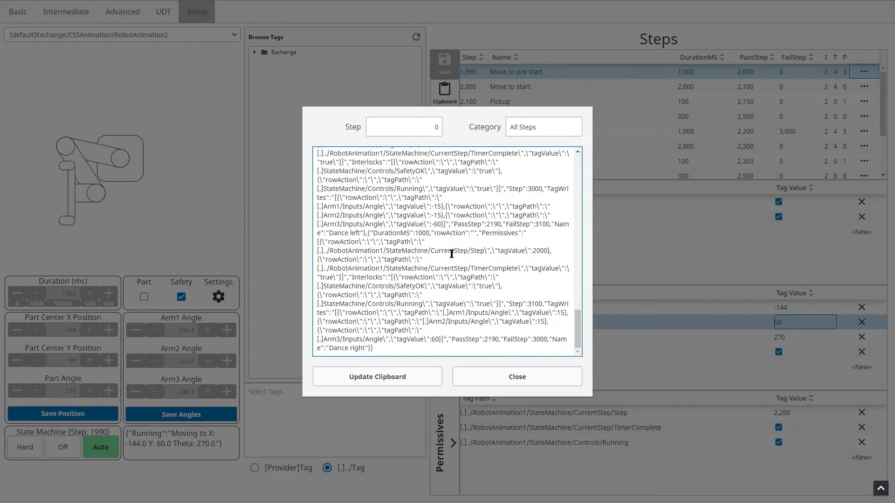
left_click(515, 375)
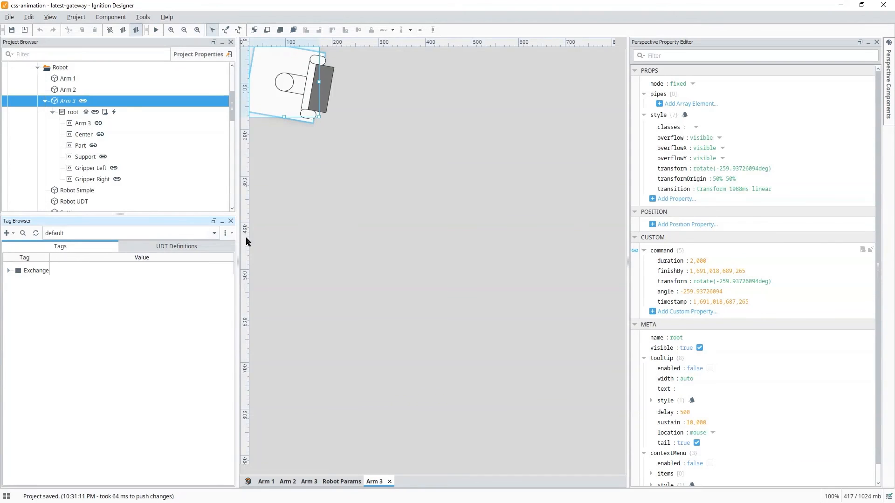
Switch to Ignition Designer and view the Tag Browser's import and export options without choosing one
left_click(232, 233)
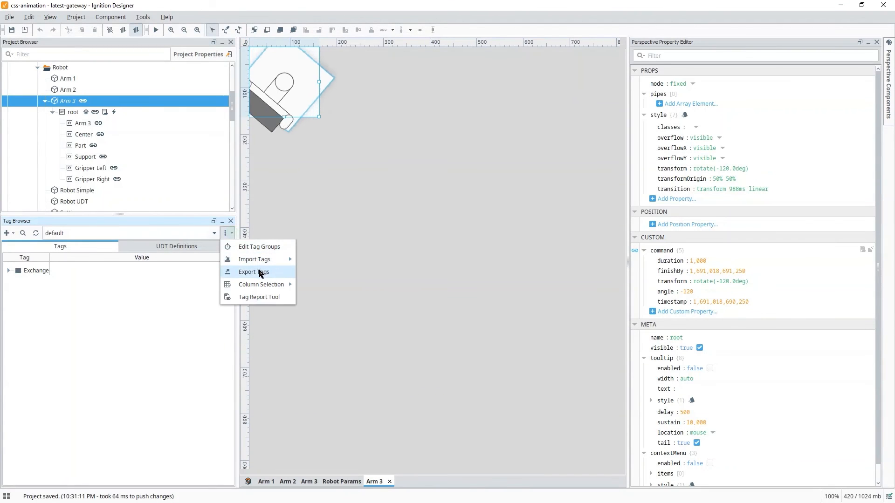
left_click(425, 219)
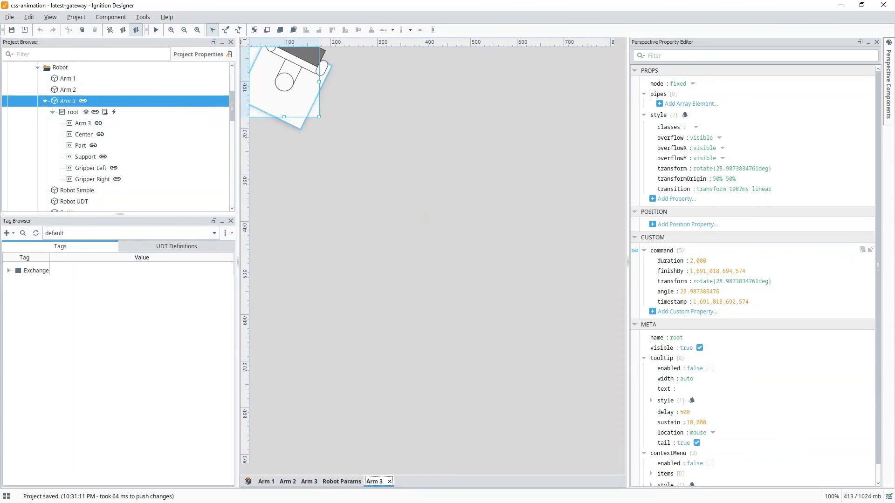